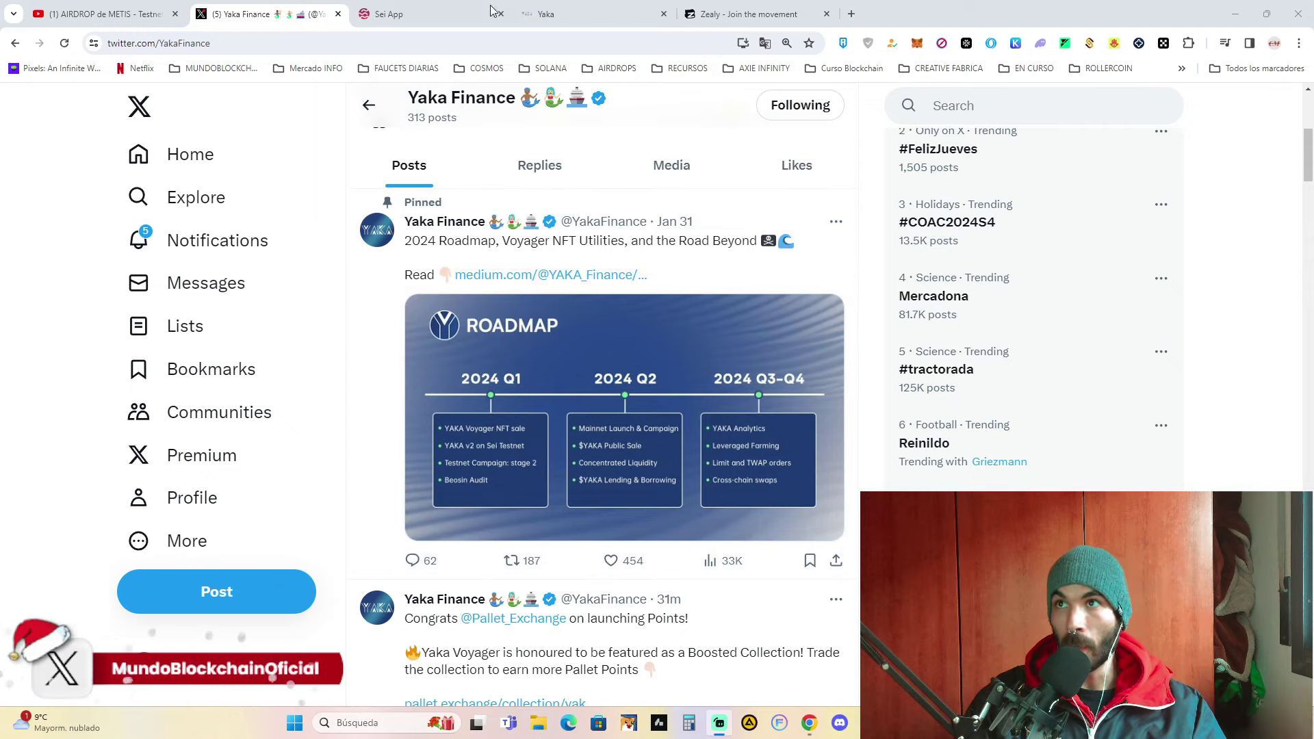
Step: Switch to the Sei atlantic-2 faucet page, reload it and open the wallet connection choices
click(412, 21)
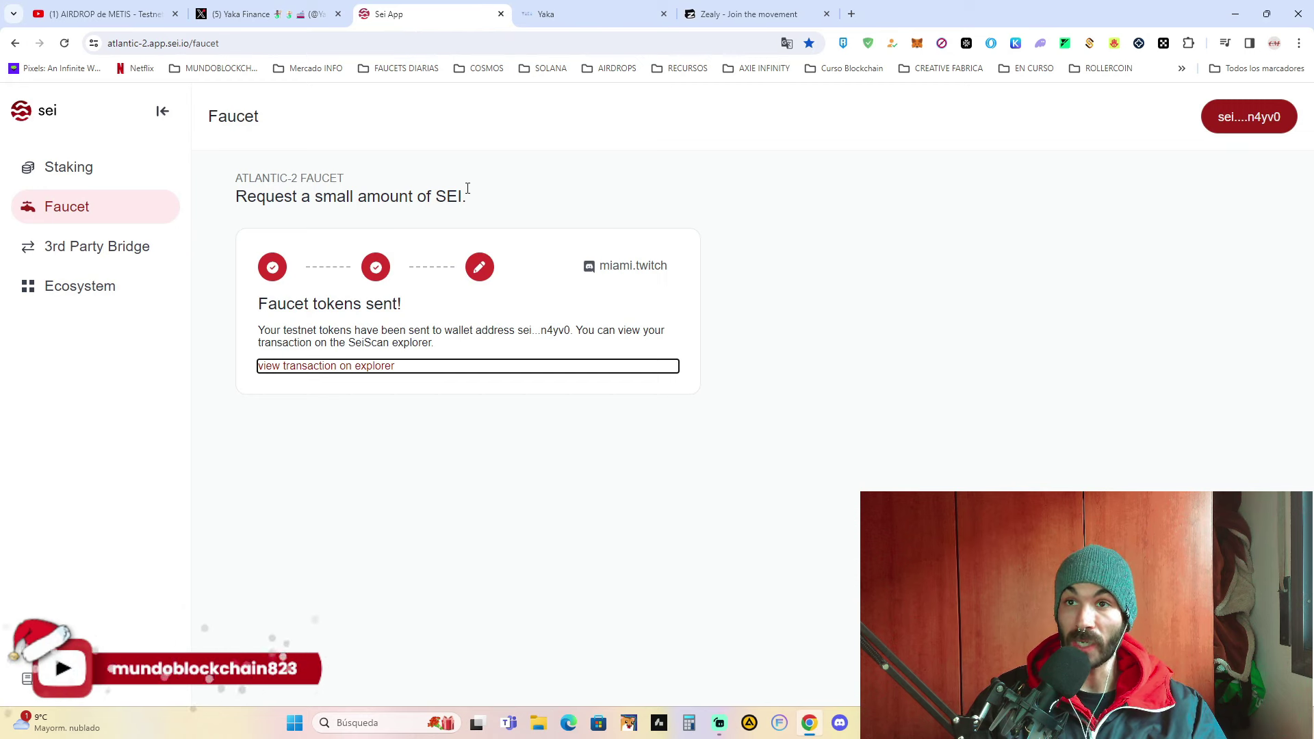
key(F5)
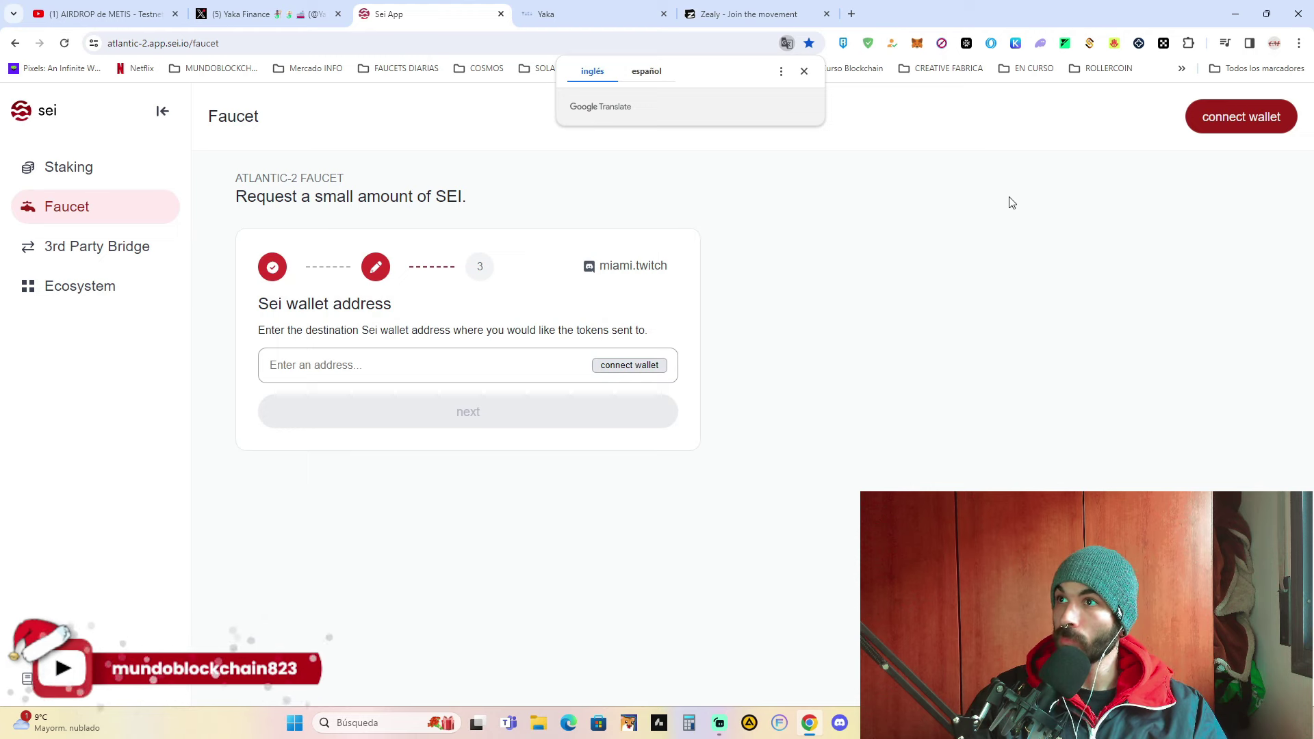
click(1235, 120)
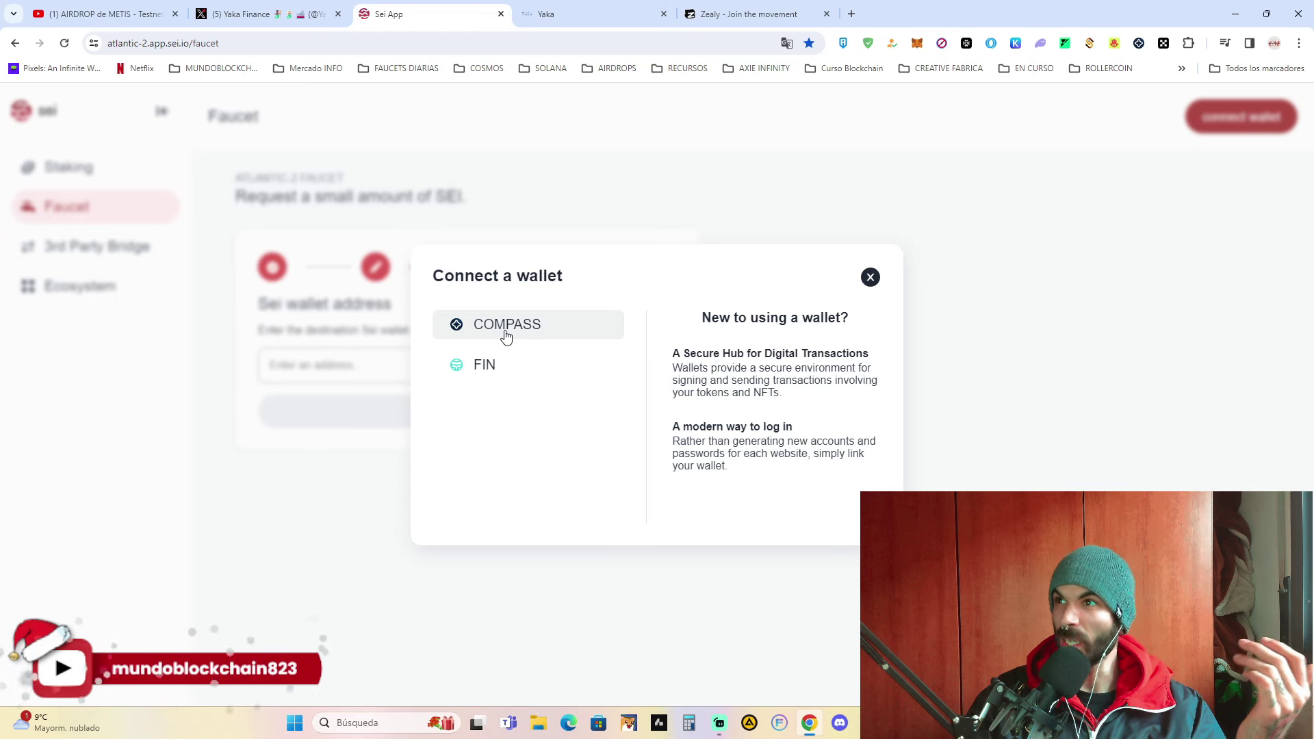
Step: Check which network is selected in the Compass wallet's preferences
click(1140, 43)
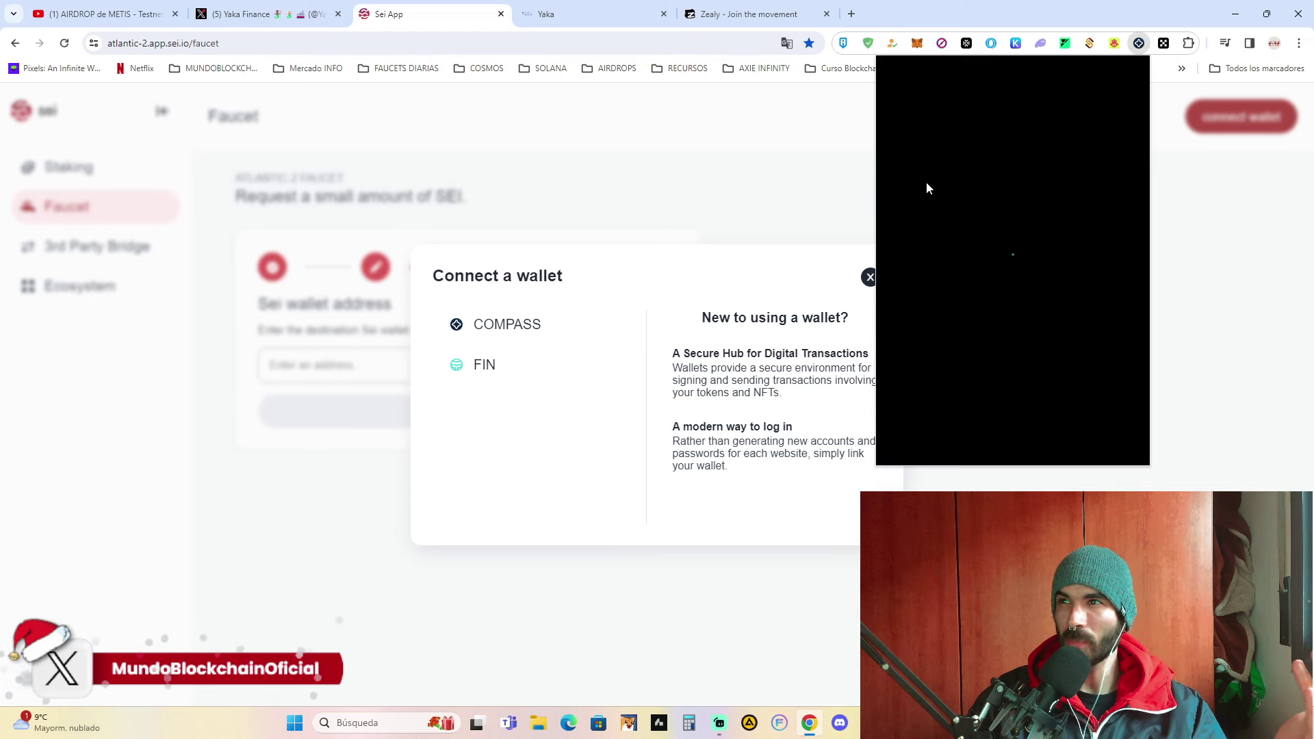
click(912, 80)
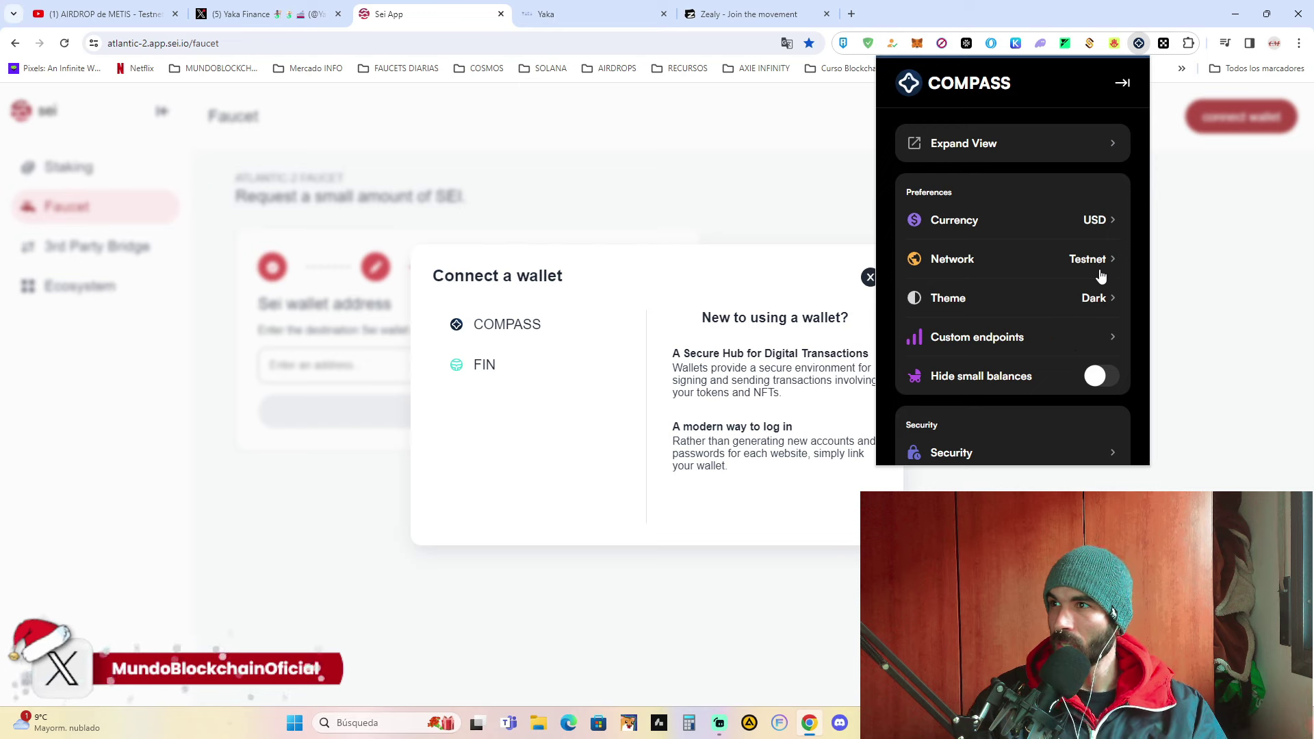
click(1178, 274)
click(1179, 275)
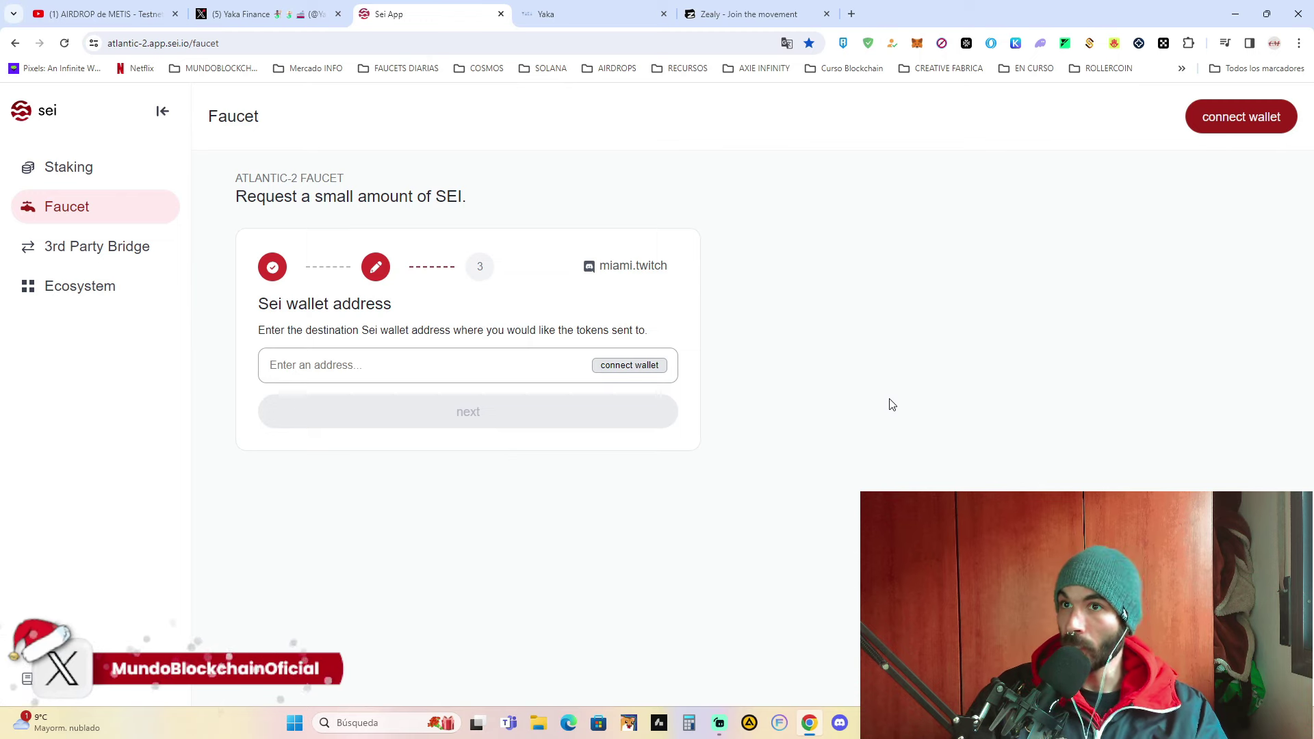
Step: Connect the Compass wallet to the faucet and advance to the atlantic-2 token request with the autofilled wallet address
click(1243, 128)
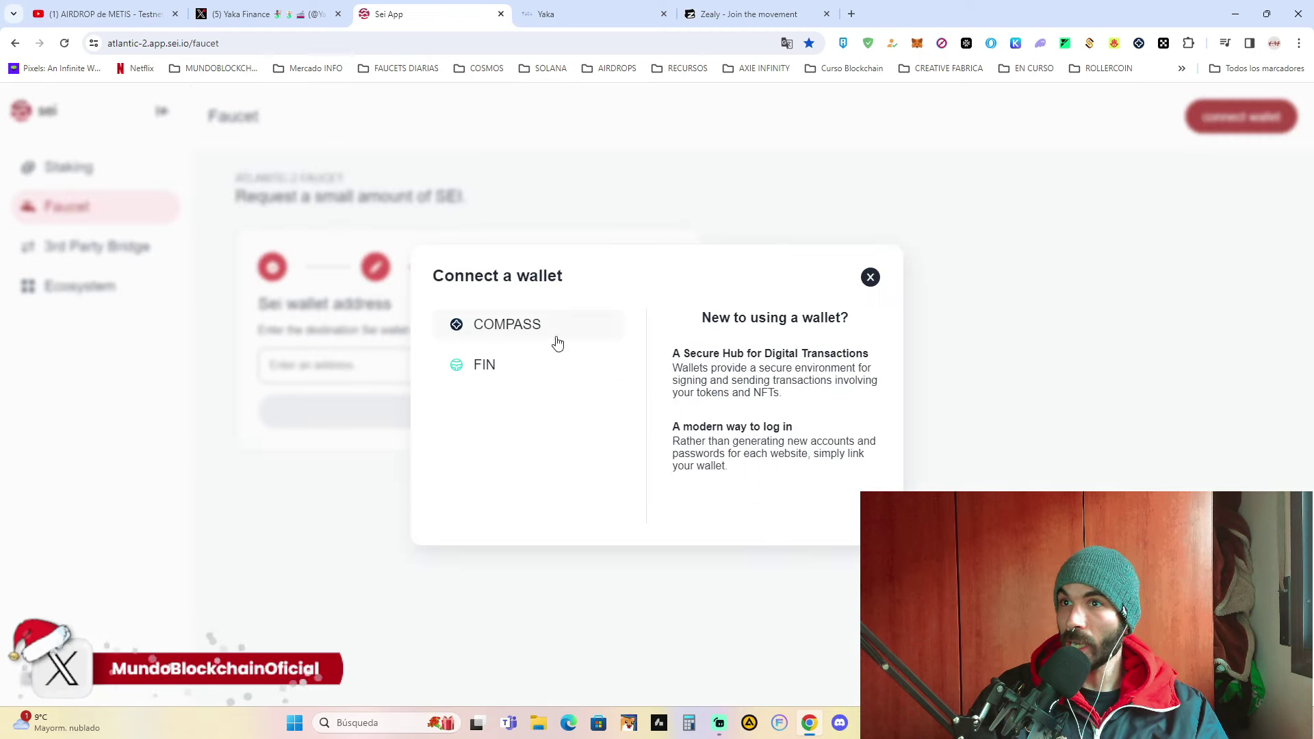
click(551, 321)
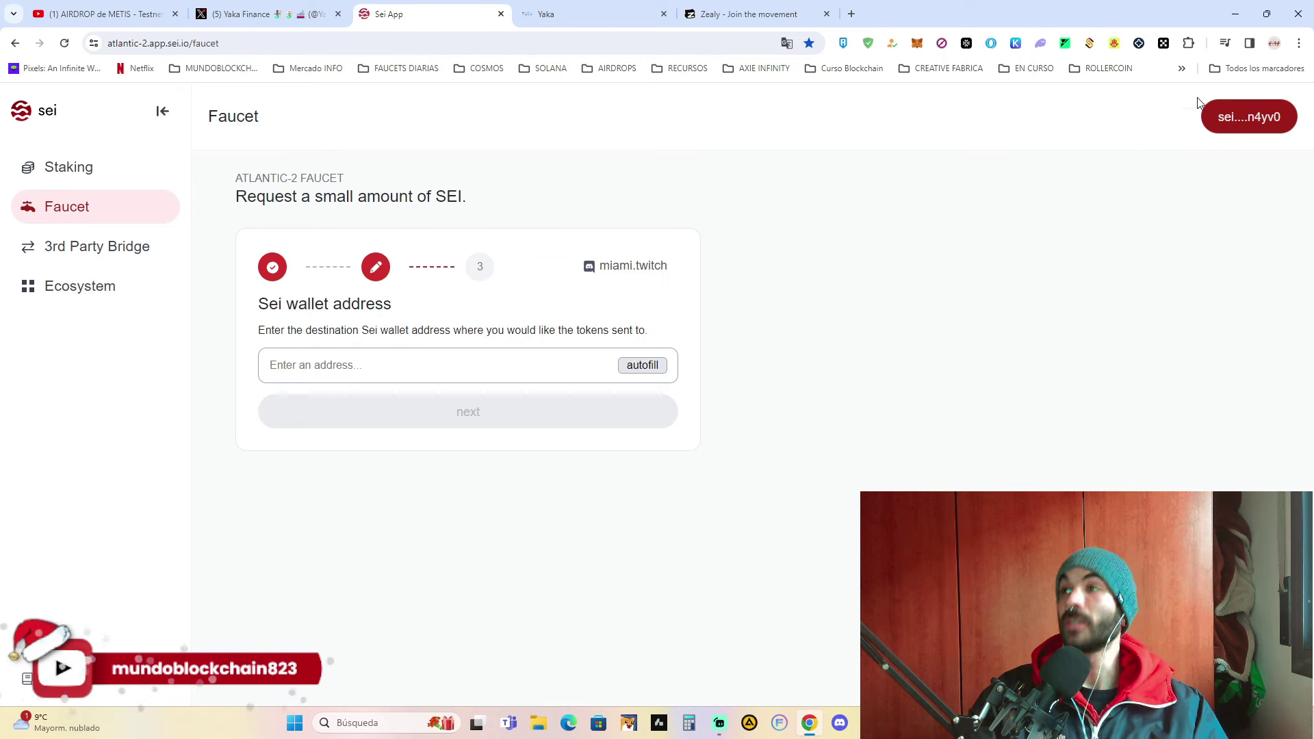
click(644, 367)
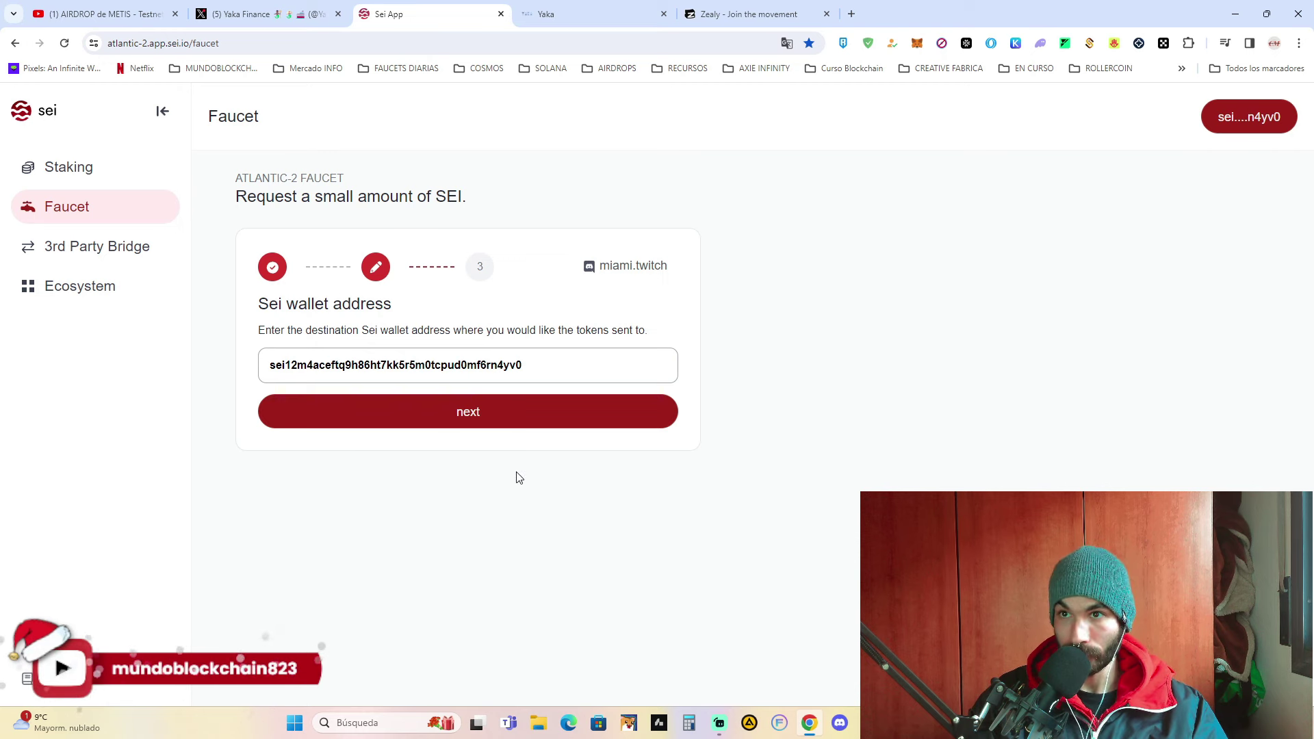
click(482, 413)
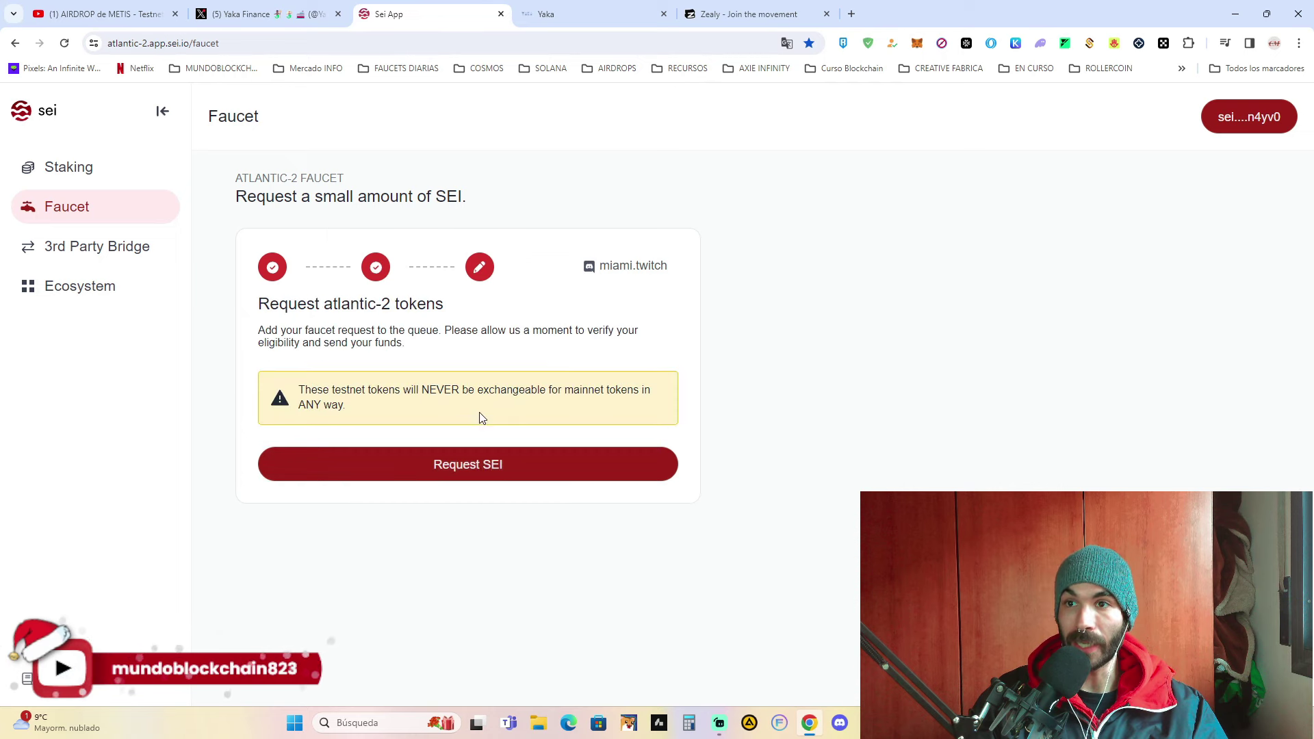
click(481, 468)
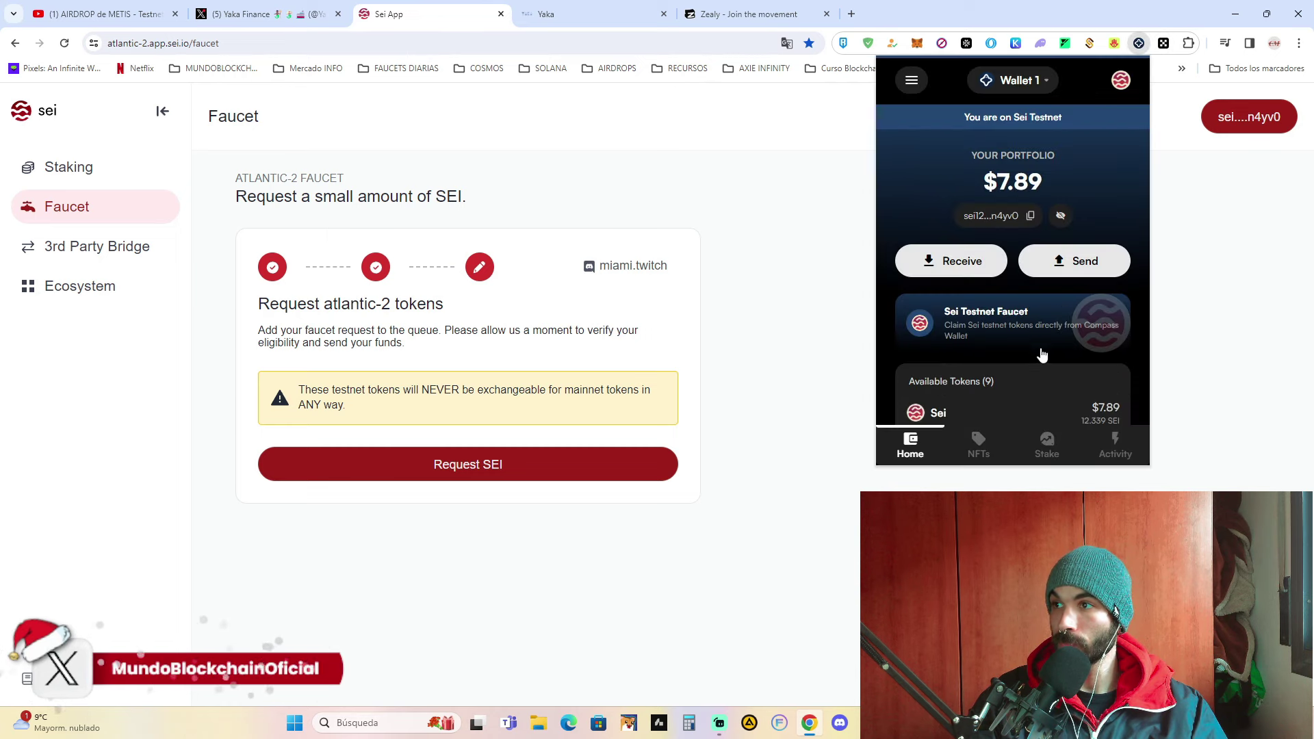
Step: Examine the Compass wallet's available tokens, SEI balance and active network
scroll(1042, 355, down, 2)
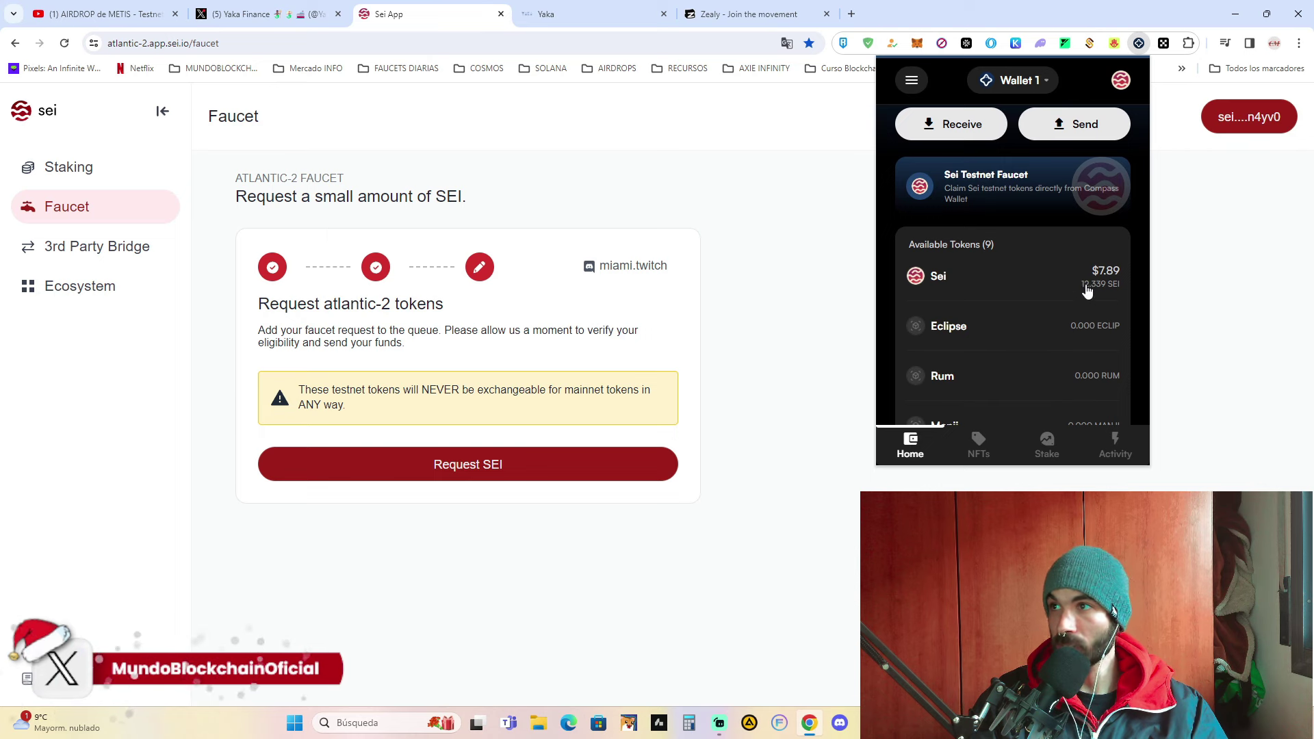
scroll(1085, 278, up, 1)
scroll(1086, 274, up, 2)
scroll(1061, 273, down, 1)
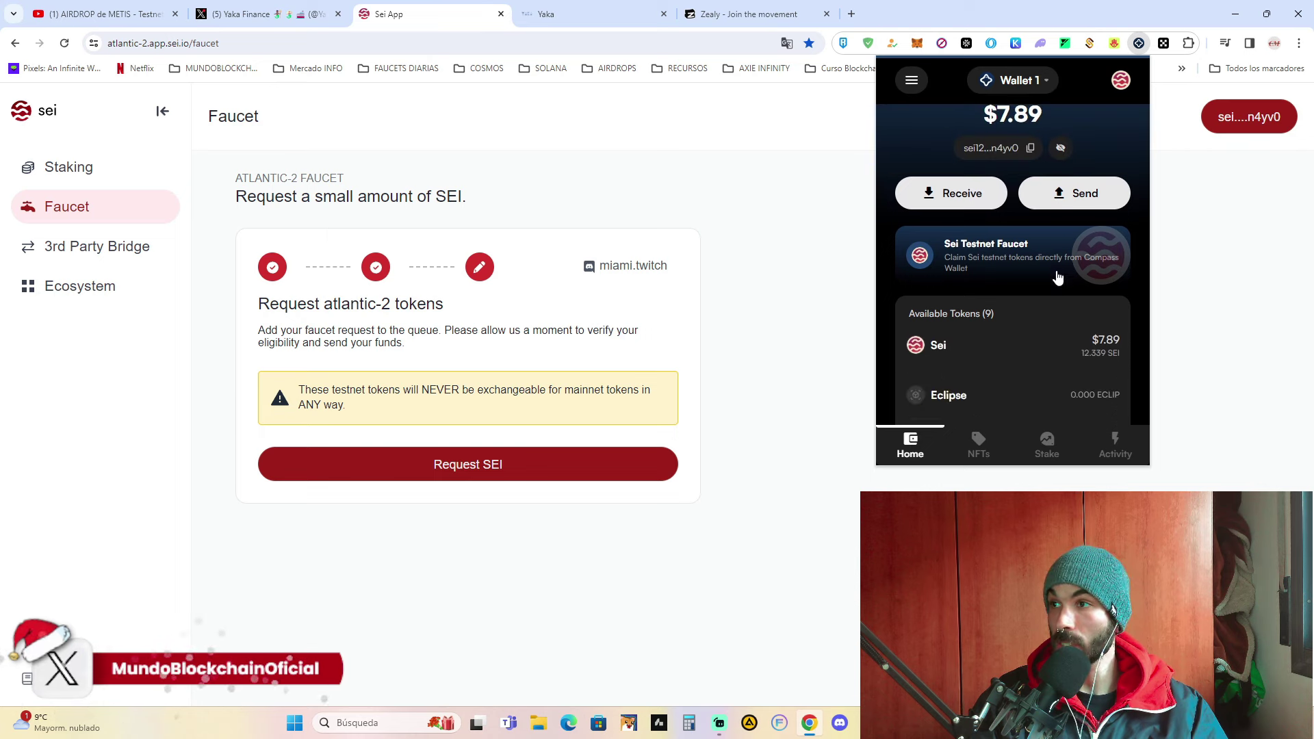
scroll(995, 304, up, 1)
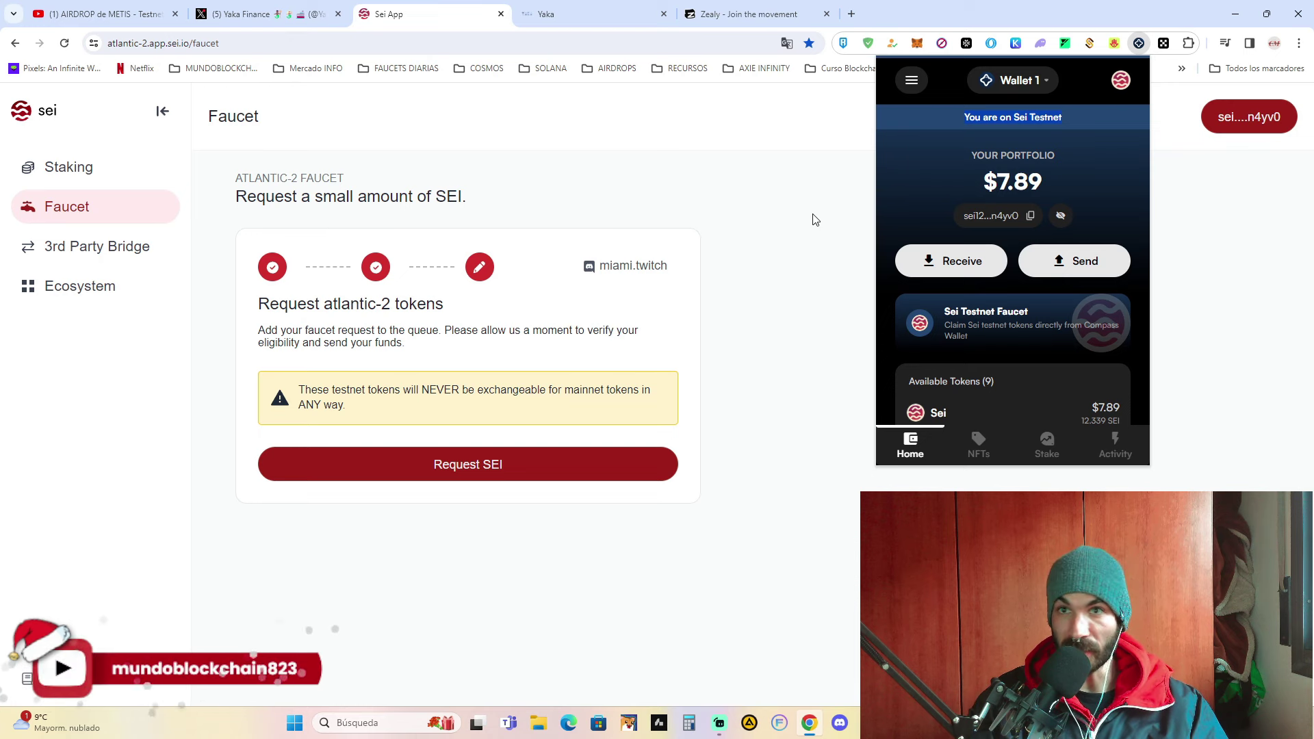
click(819, 192)
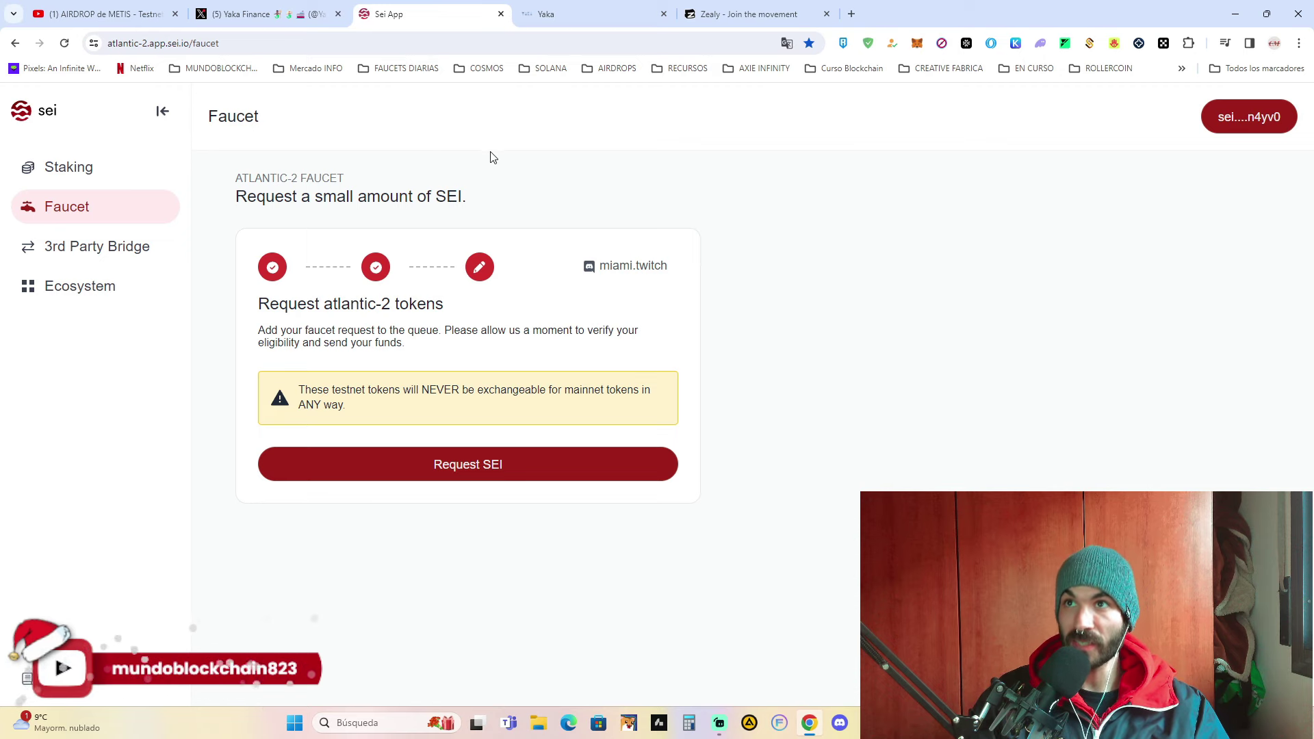
Step: Open the swap page of Yaka Finance and connect the wallet
click(564, 8)
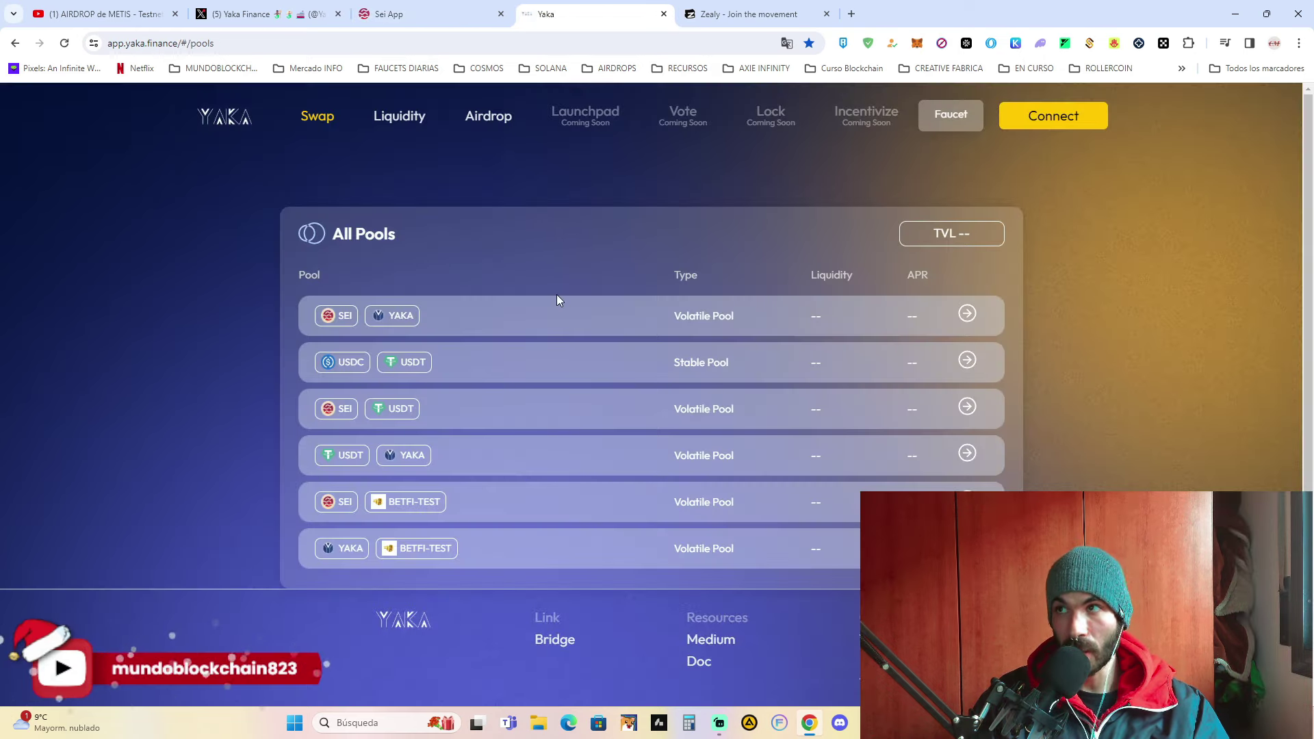
click(248, 117)
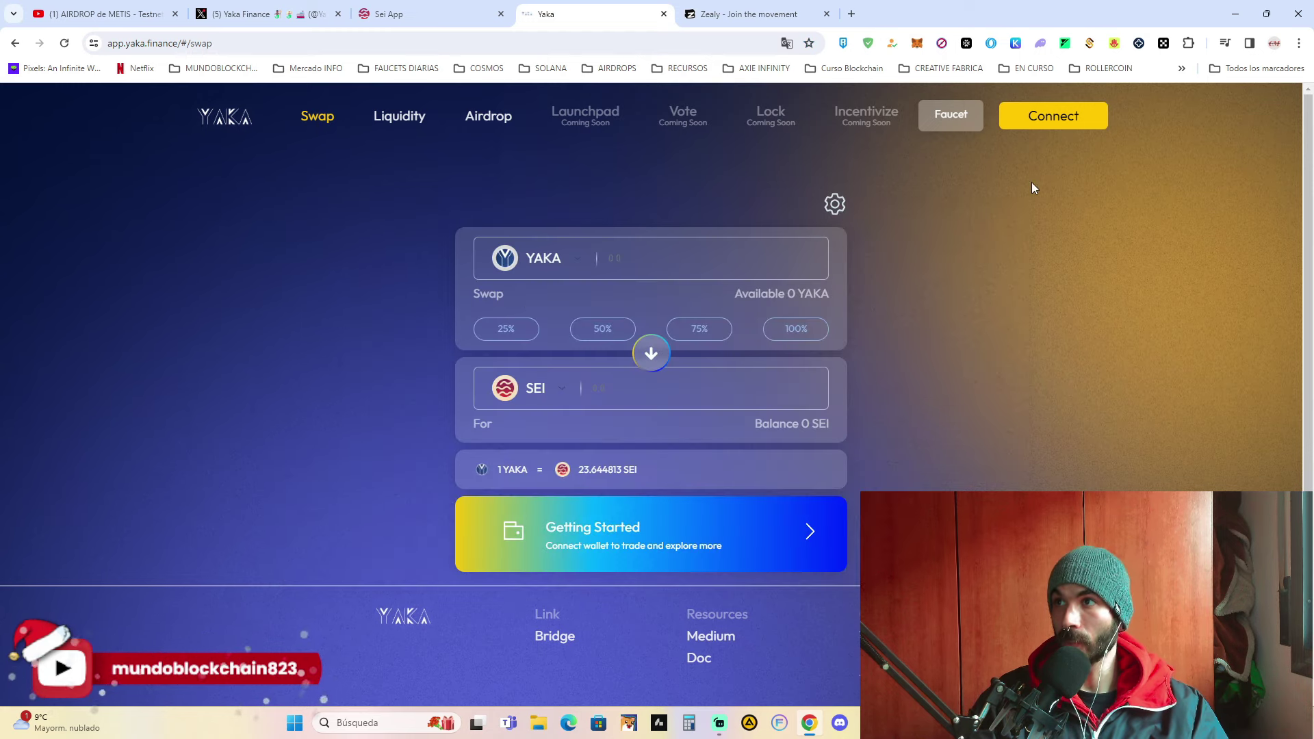
click(1080, 118)
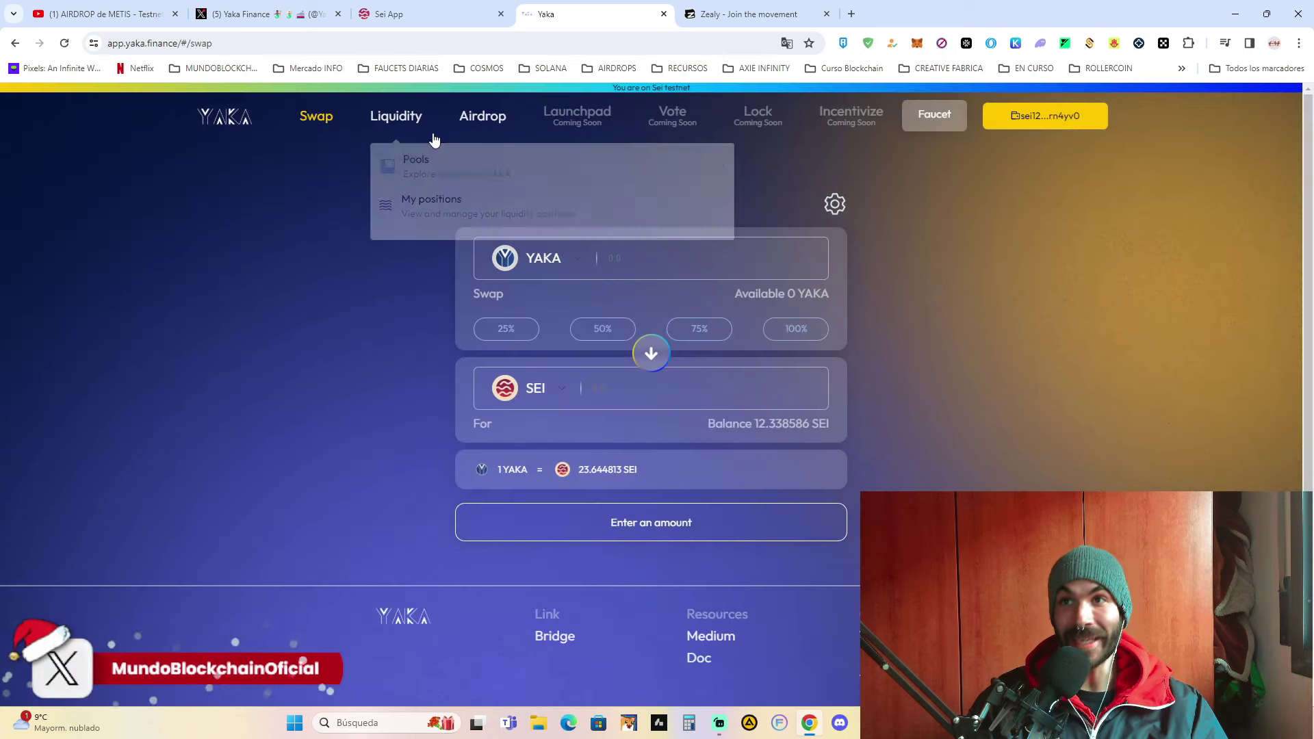
Step: Examine the Yaka airdrop page's points, achievement milestones and leaderboard totals
click(494, 120)
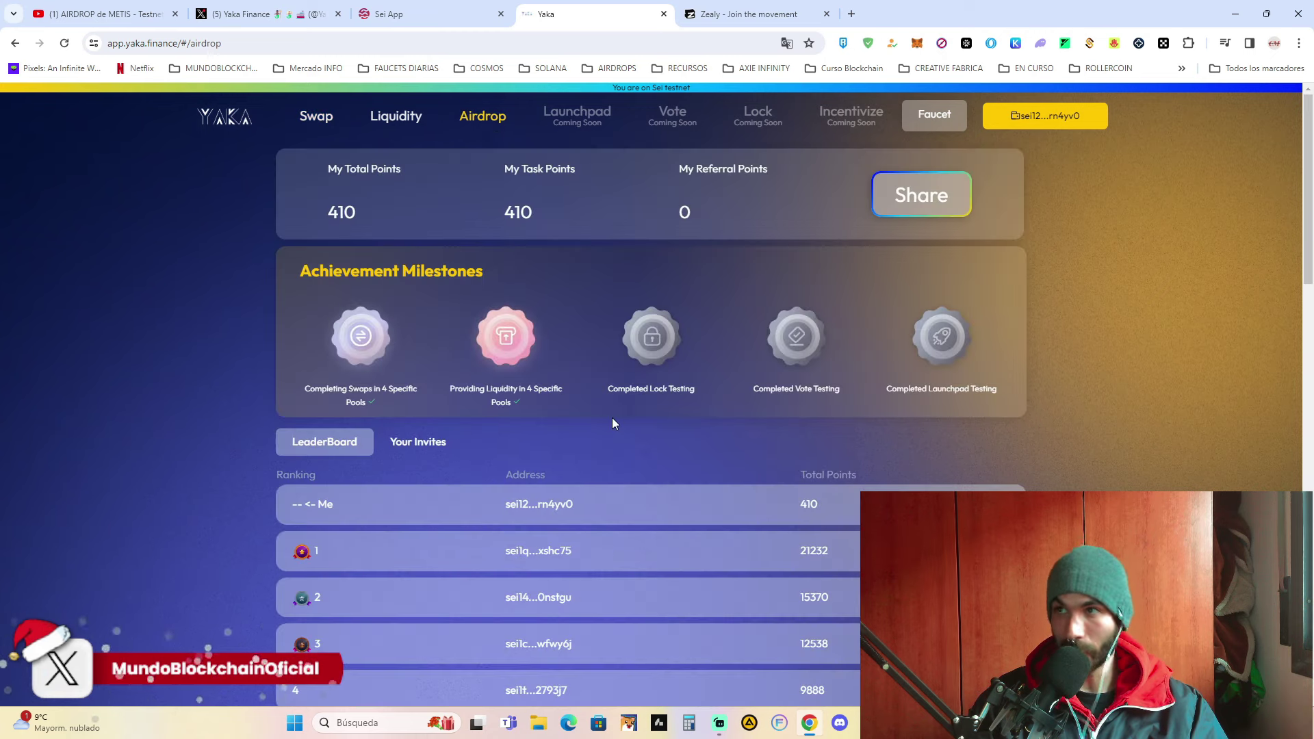
scroll(597, 283, down, 3)
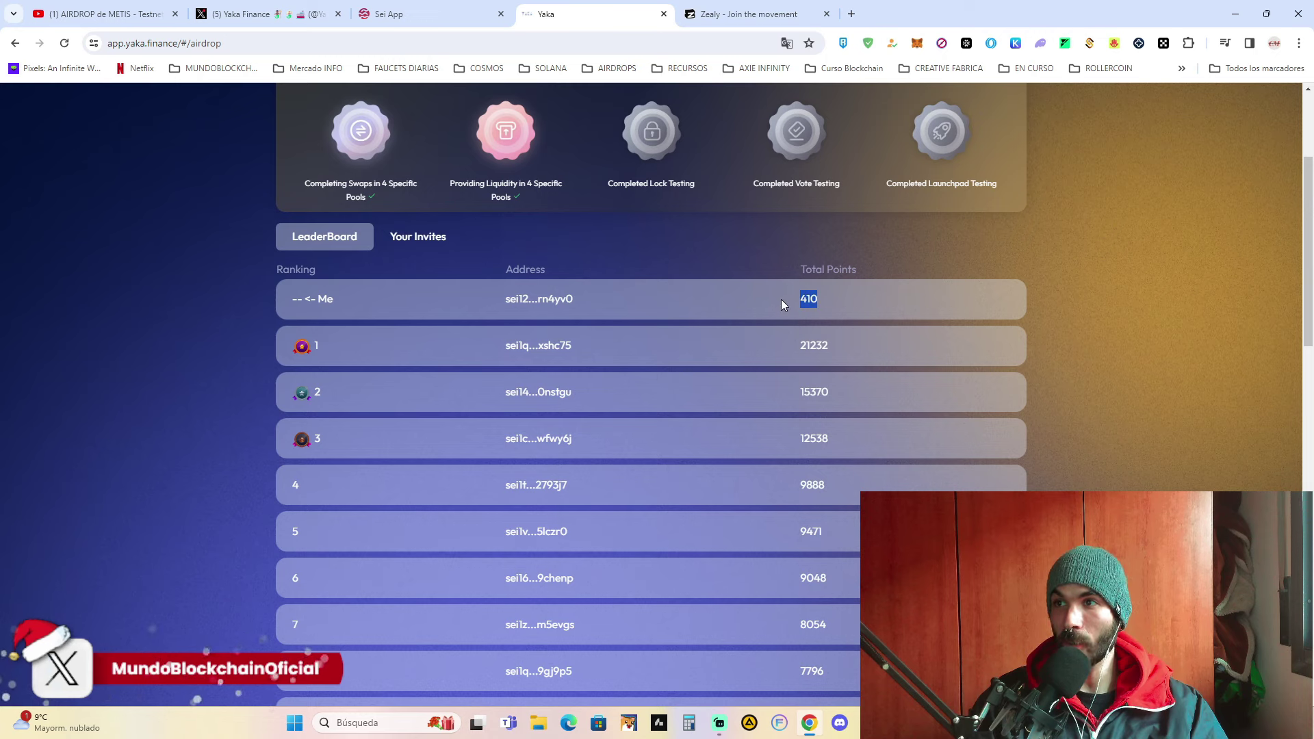
drag(834, 345, 770, 351)
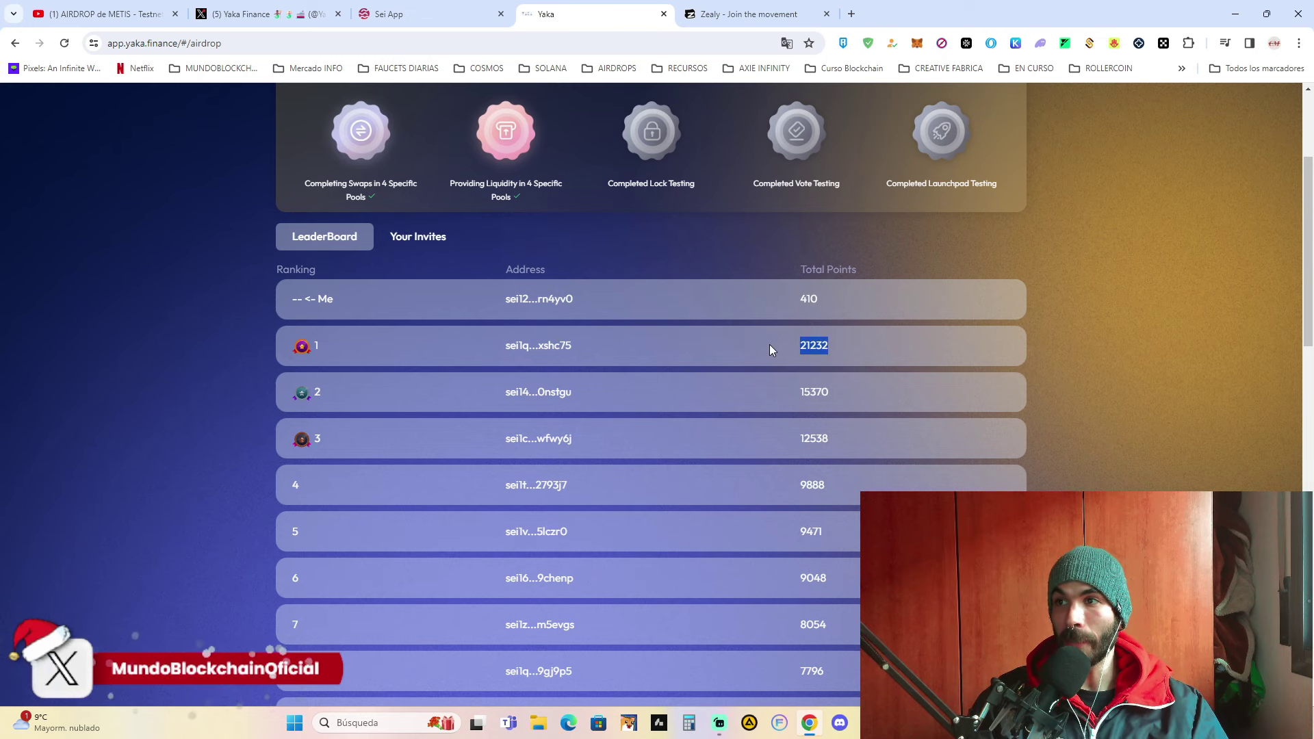
scroll(592, 367, up, 3)
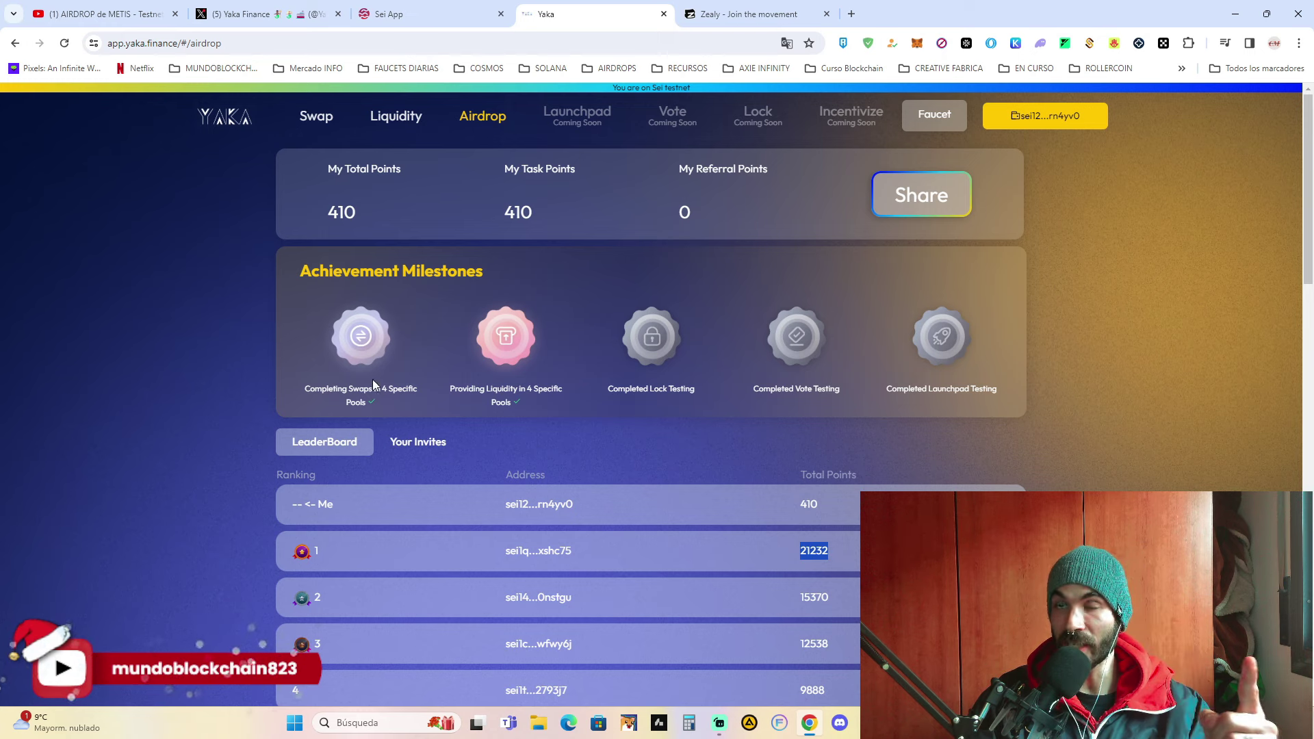
Step: Review the wallet's existing liquidity positions on Yaka
click(388, 121)
click(433, 208)
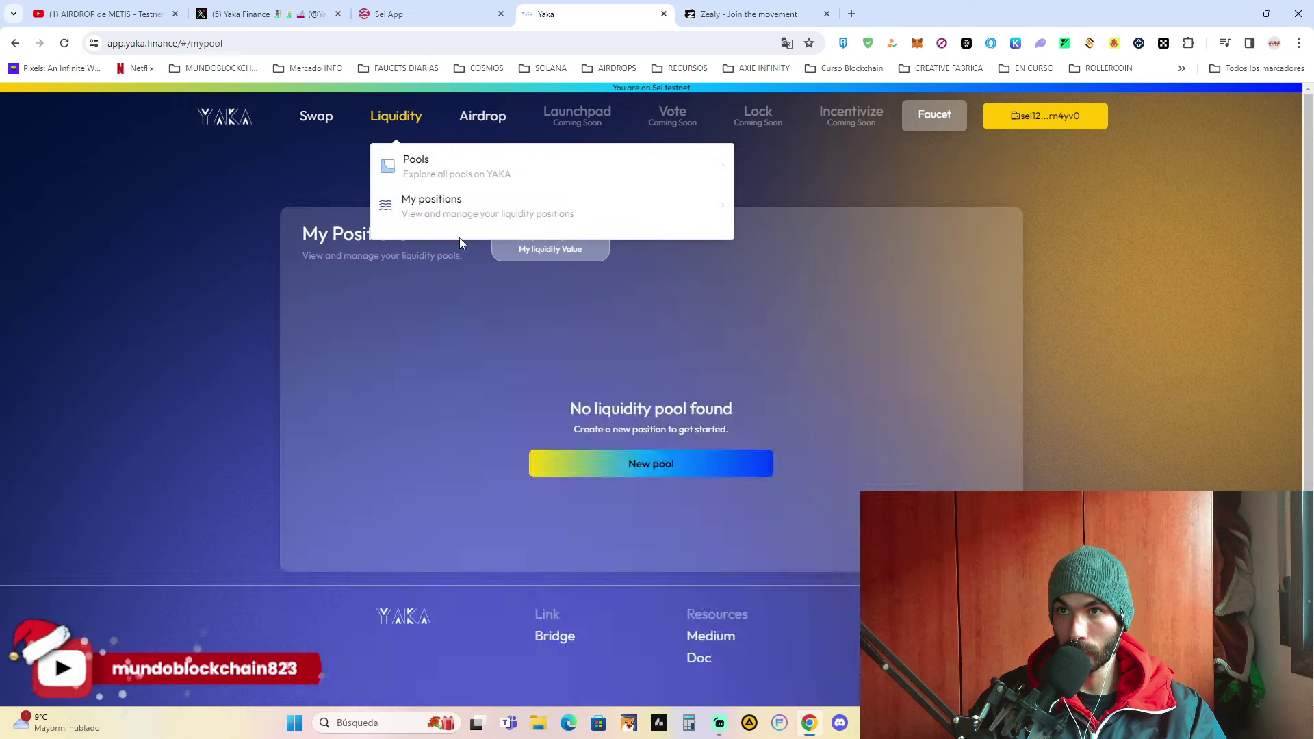
scroll(541, 409, down, 2)
scroll(527, 412, up, 3)
Step: Show all Yaka liquidity pools and highlight the first four, from SEI/YAKA to USDT/YAKA
click(394, 118)
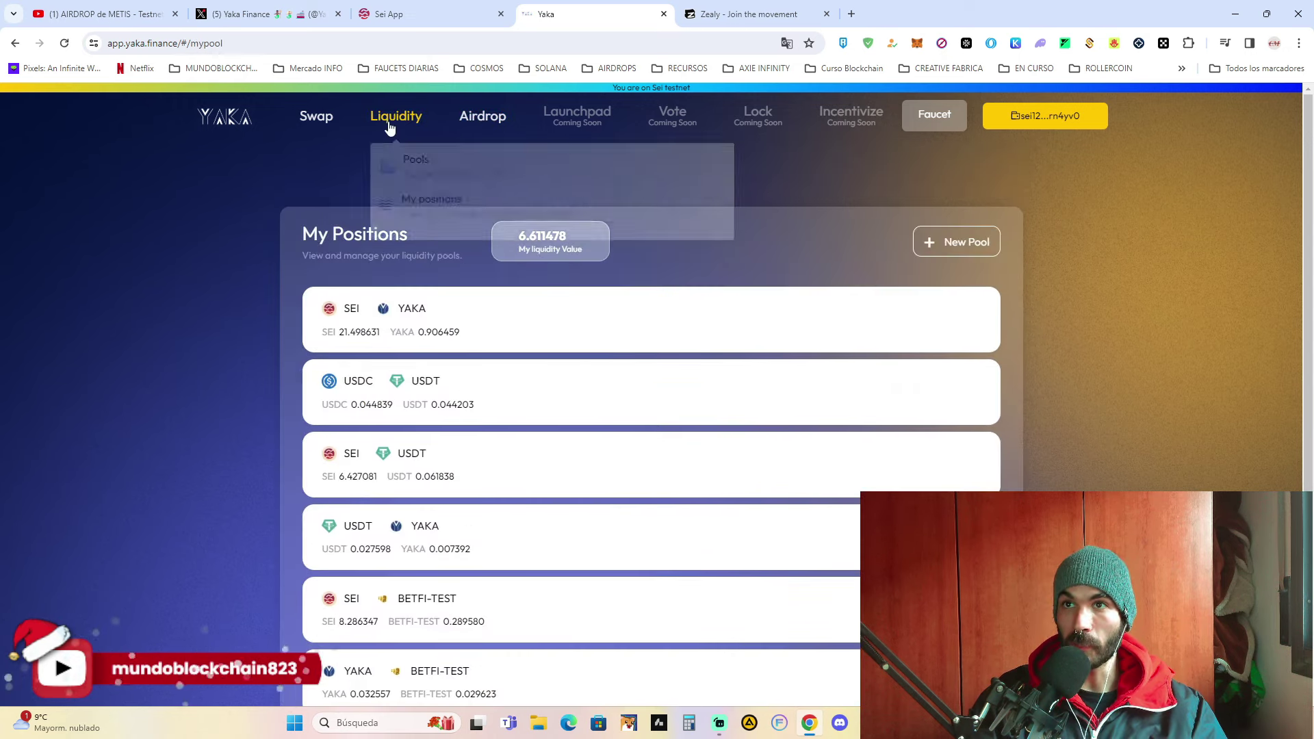
click(417, 168)
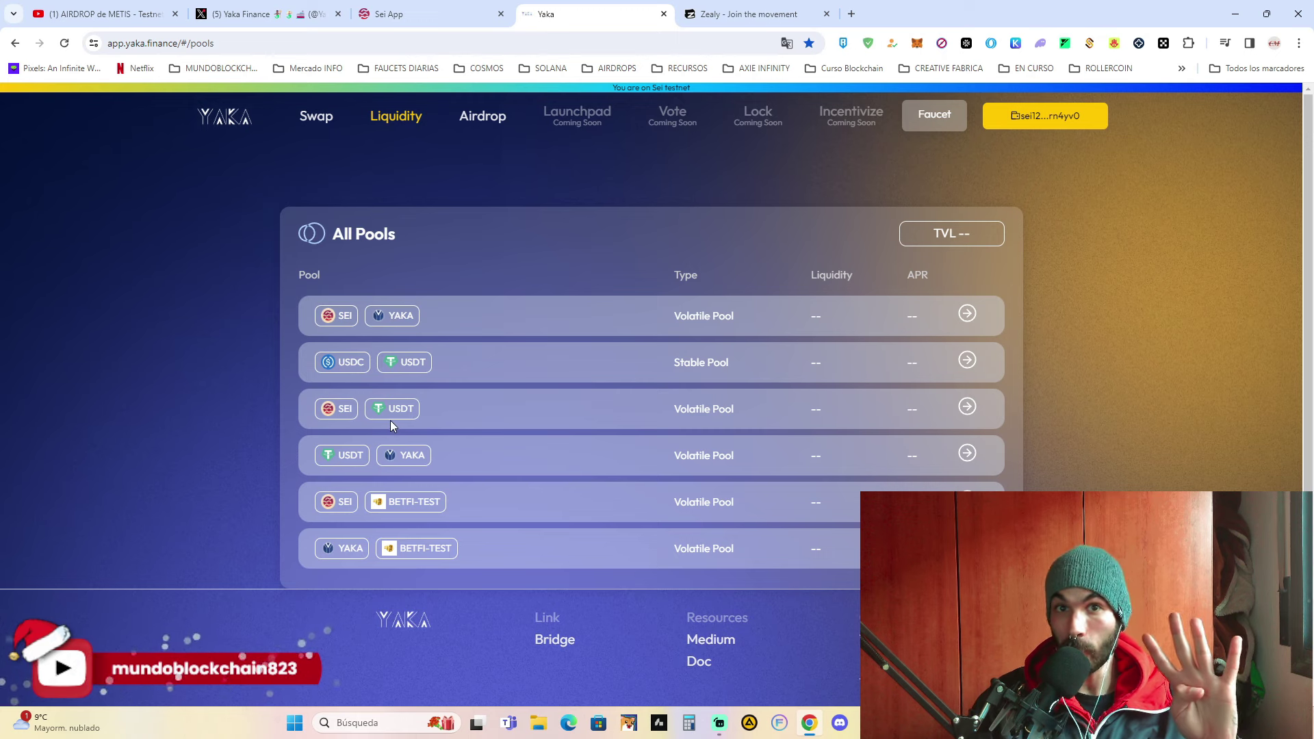
drag(455, 315, 312, 444)
drag(303, 331, 431, 472)
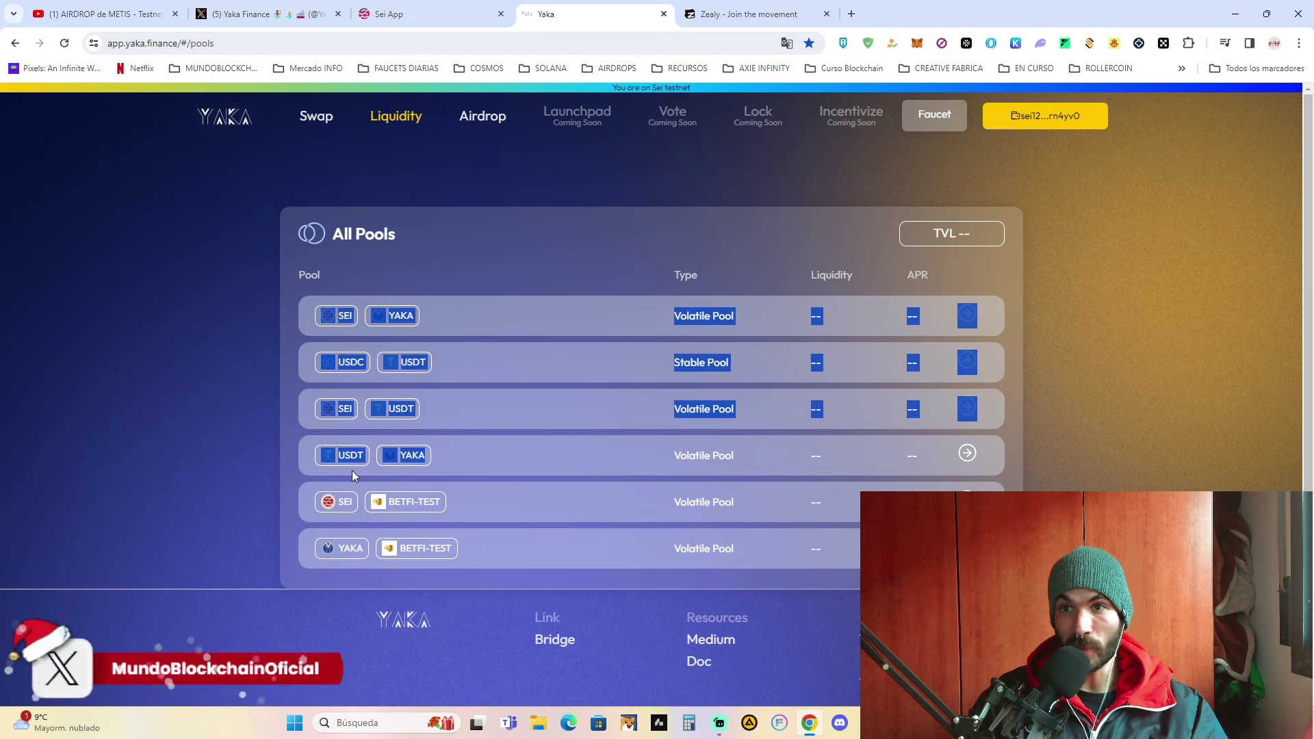
Step: Recheck the airdrop milestones for swaps and liquidity, and return to the list of all pools
mouse_move(386, 107)
click(472, 116)
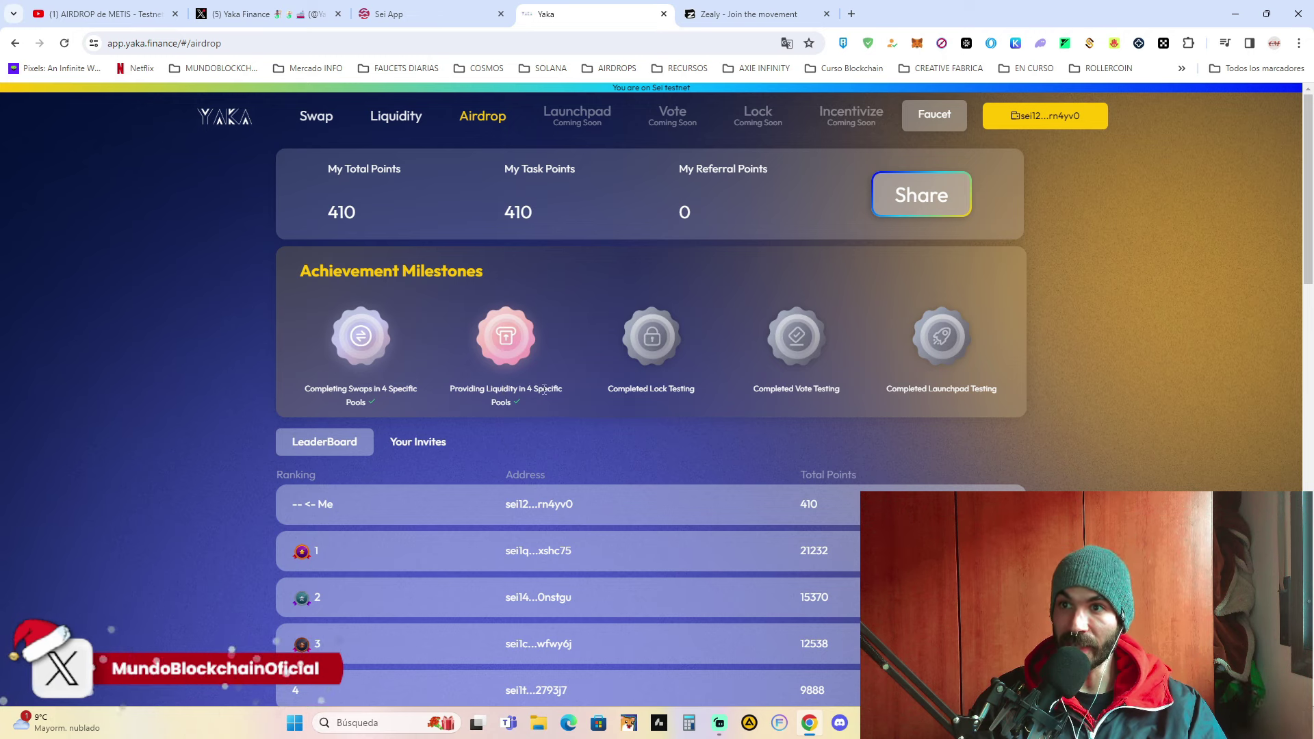
click(405, 122)
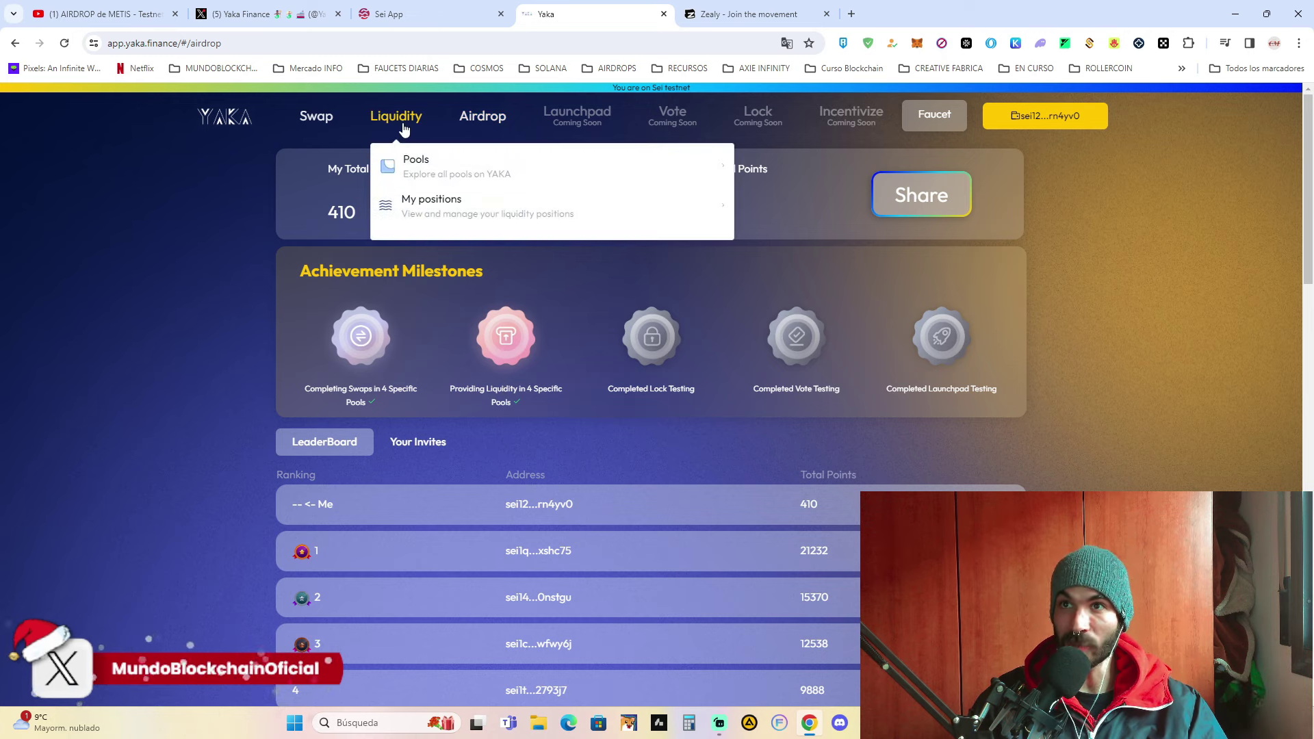
click(432, 178)
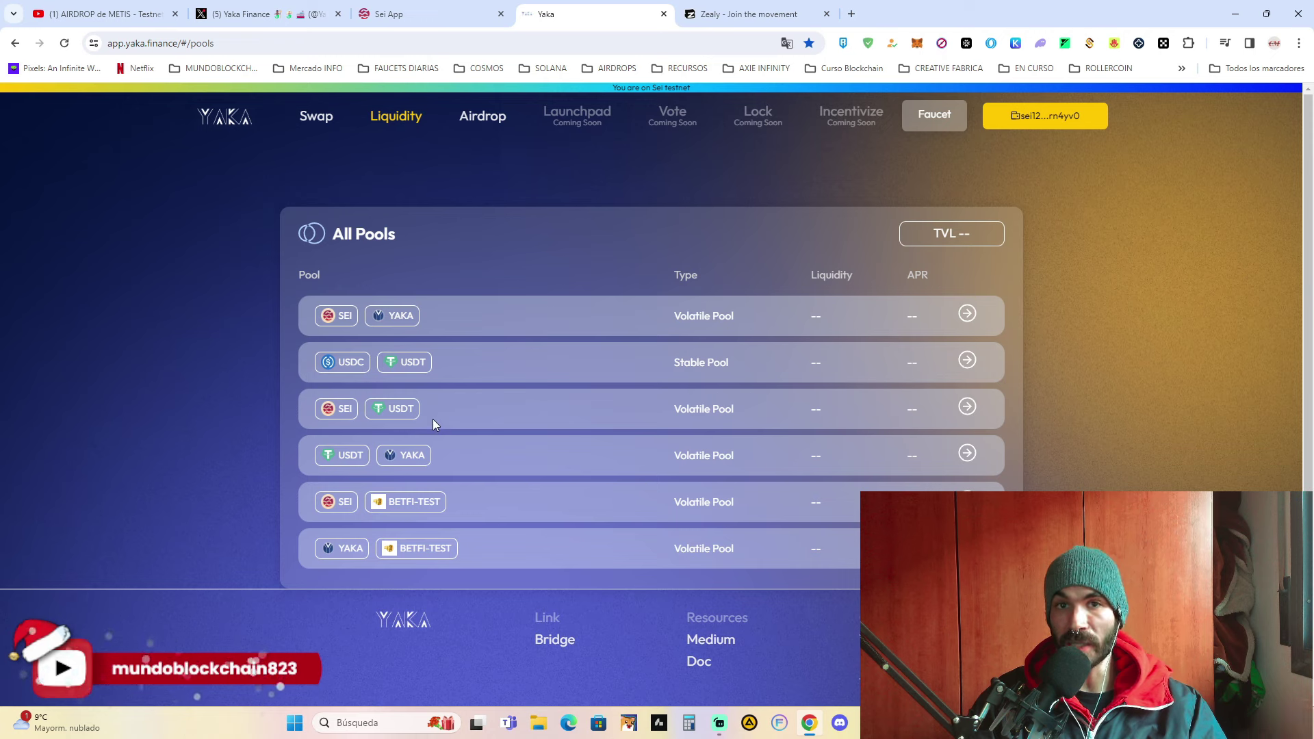
Step: Swap 1 SEI for YAKA and approve the transaction in the Compass wallet with the Low gas fee
click(316, 118)
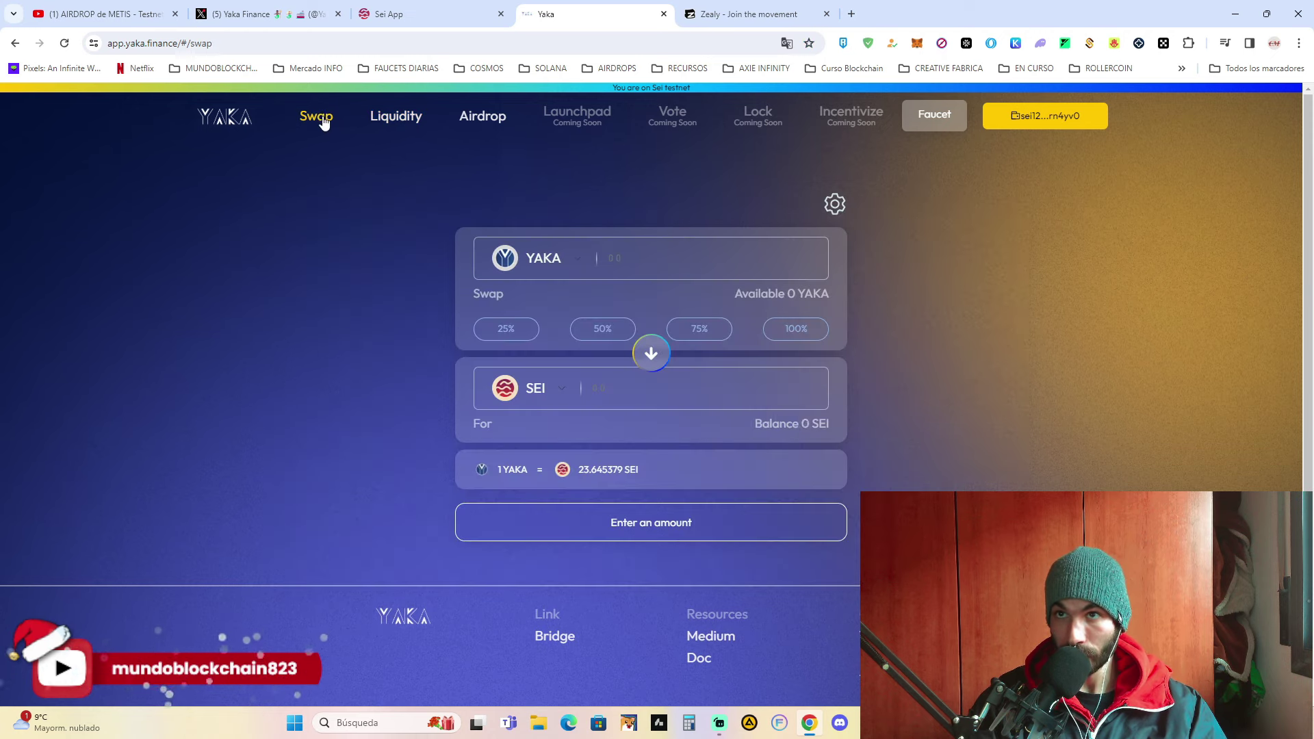
click(651, 353)
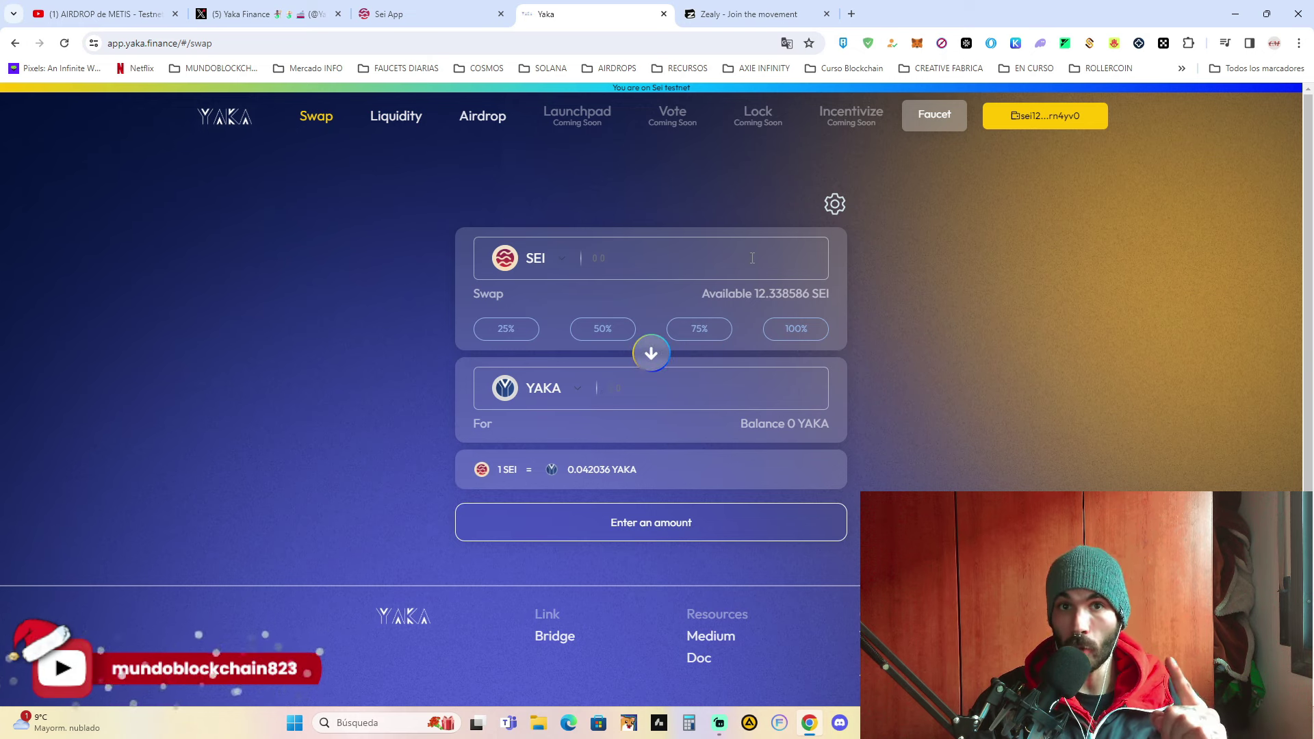
text(1)
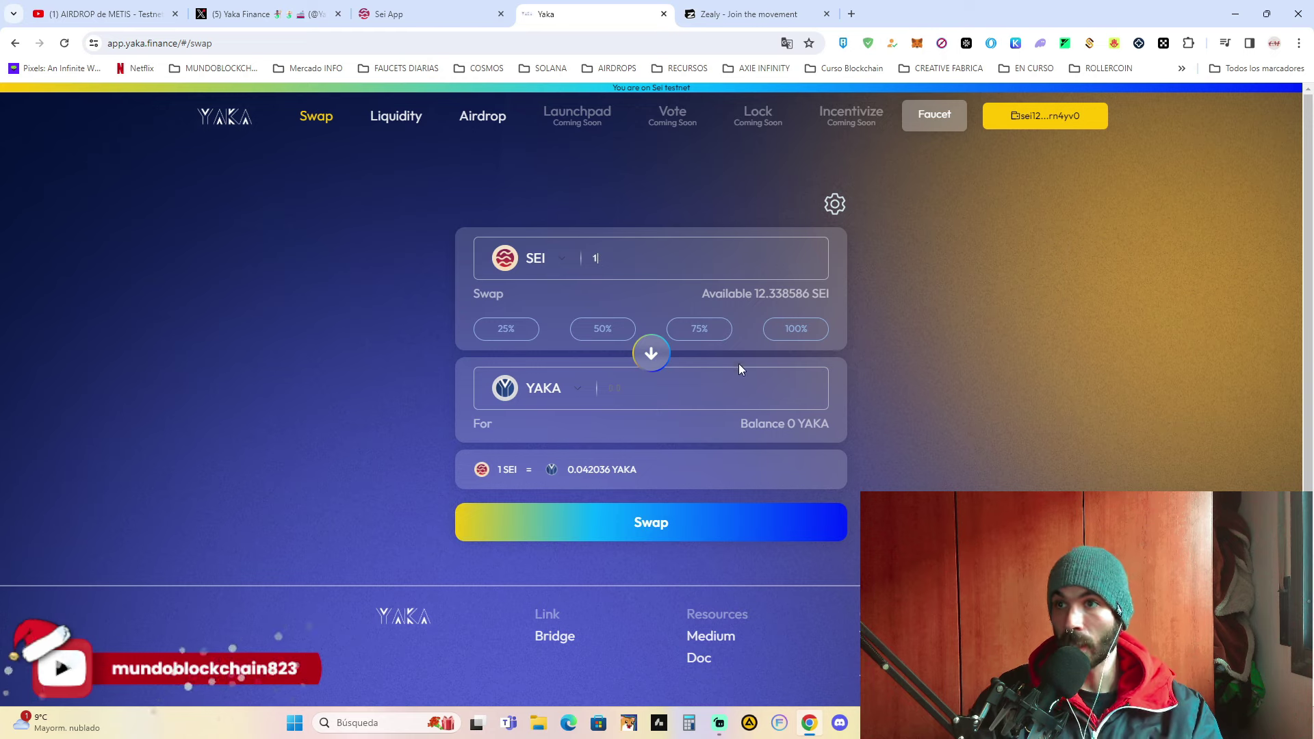
click(664, 534)
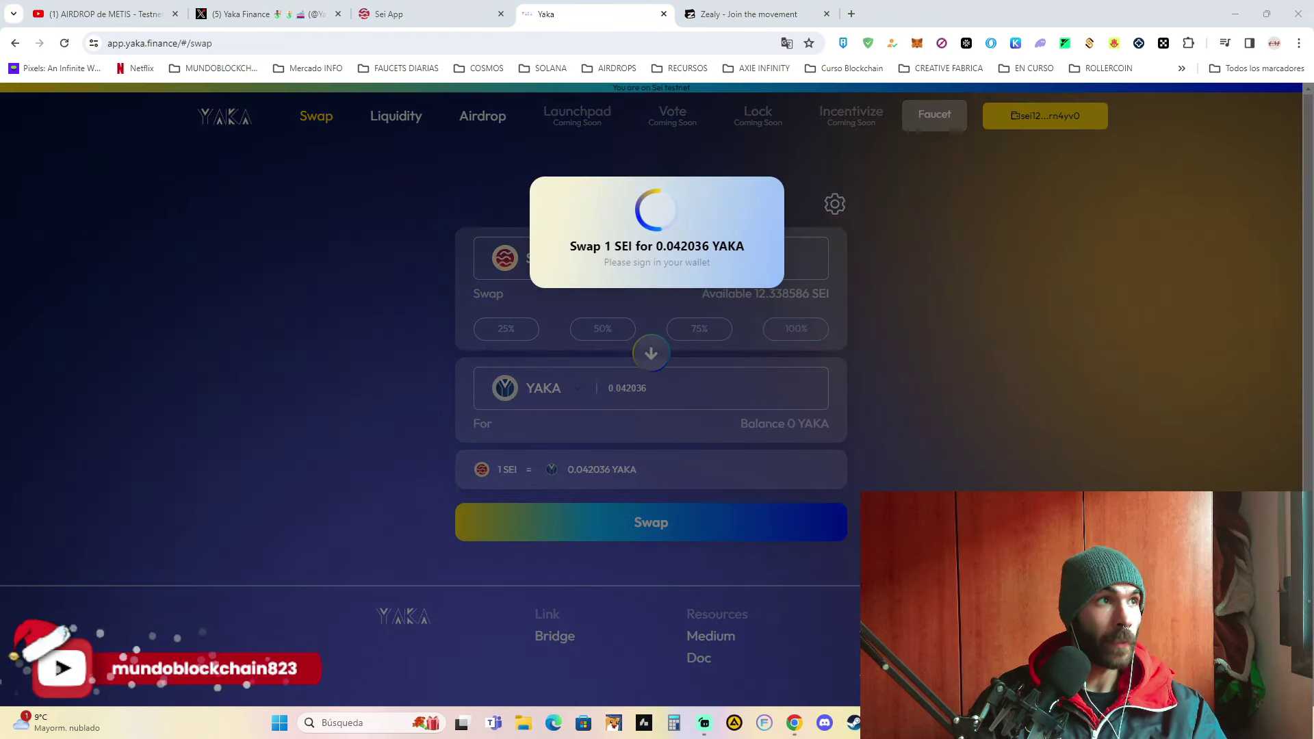
drag(4, 243, 1166, 13)
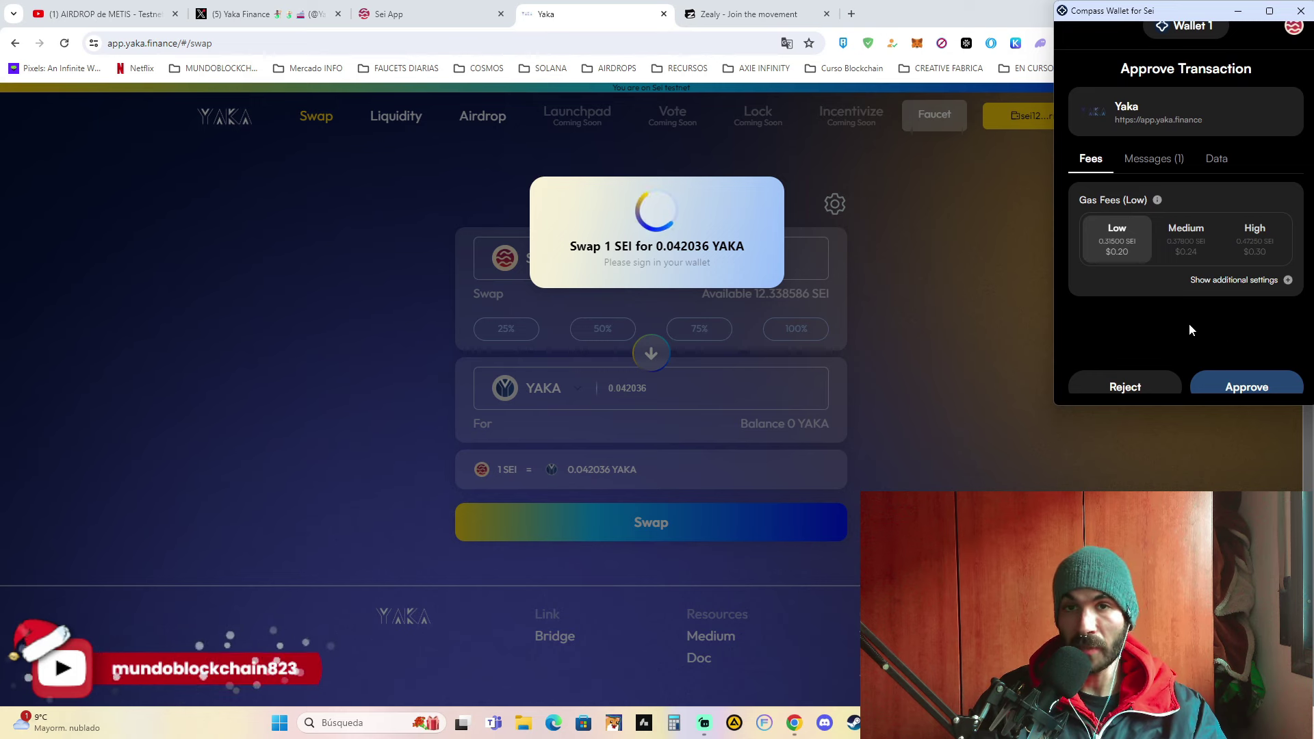
scroll(1199, 327, down, 1)
click(1227, 381)
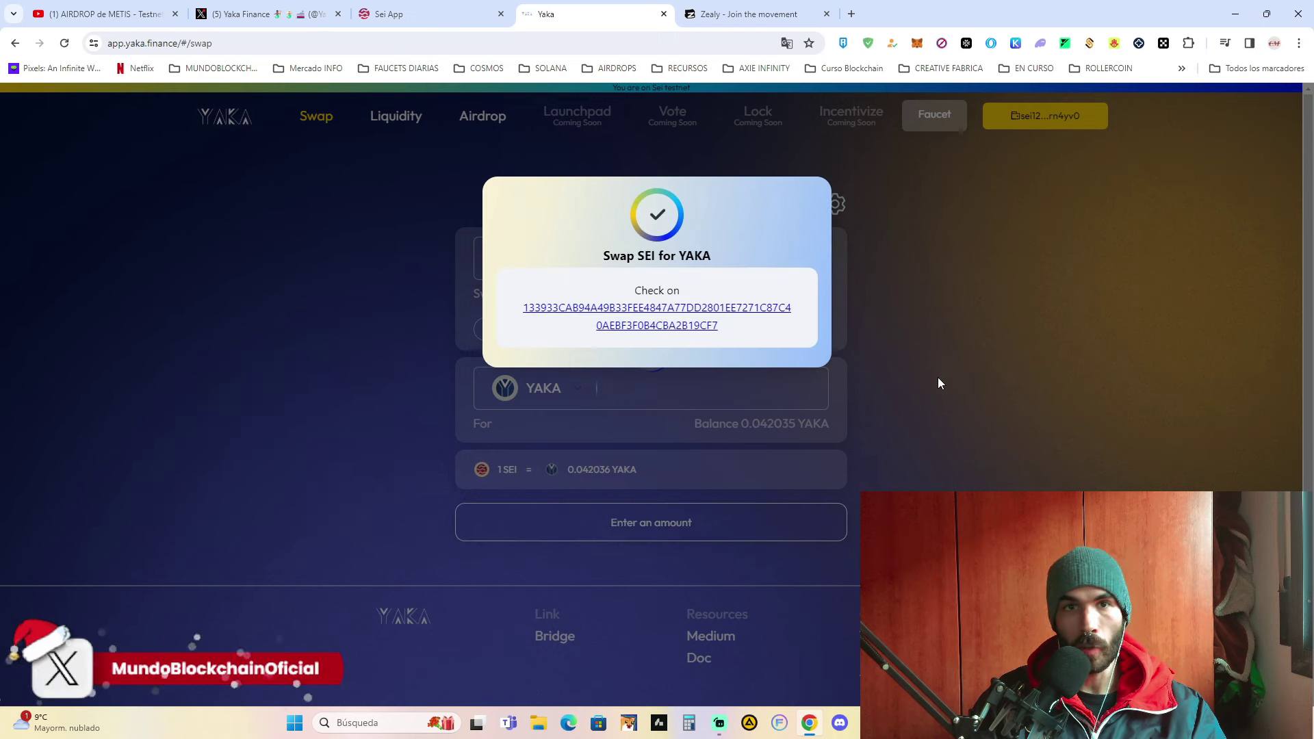
Step: Dismiss the completed SEI-to-YAKA swap notice and check the list of all Yaka liquidity pools
click(968, 320)
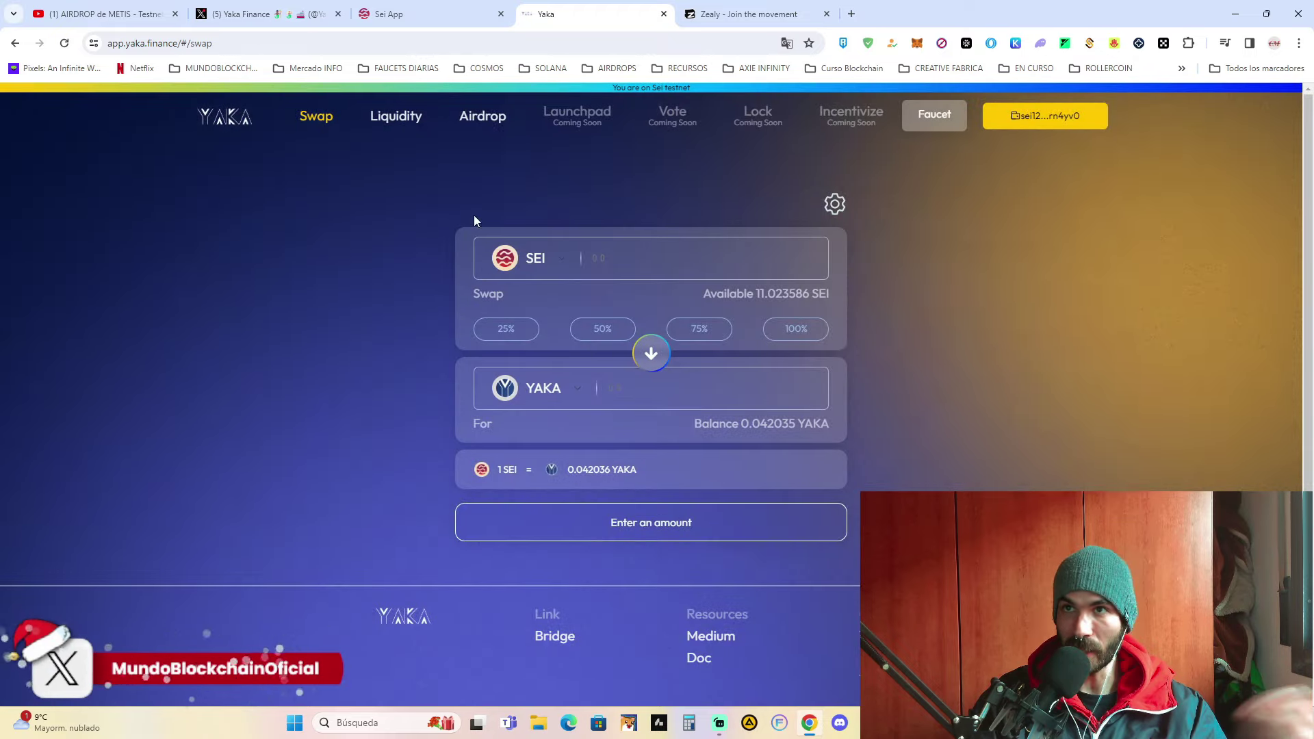
mouse_move(394, 118)
click(430, 173)
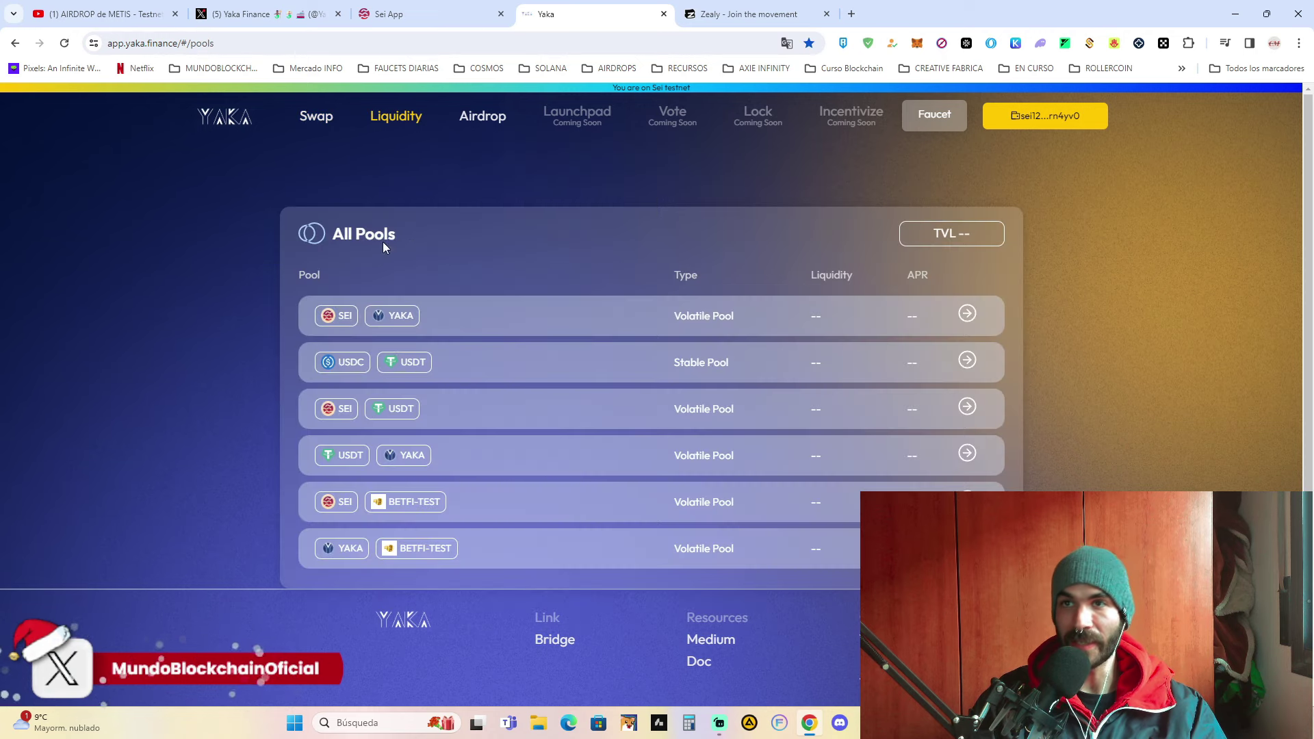
Step: Swap 1 SEI for USDT, sign the transaction in the wallet, and close the completed swap notice
click(330, 122)
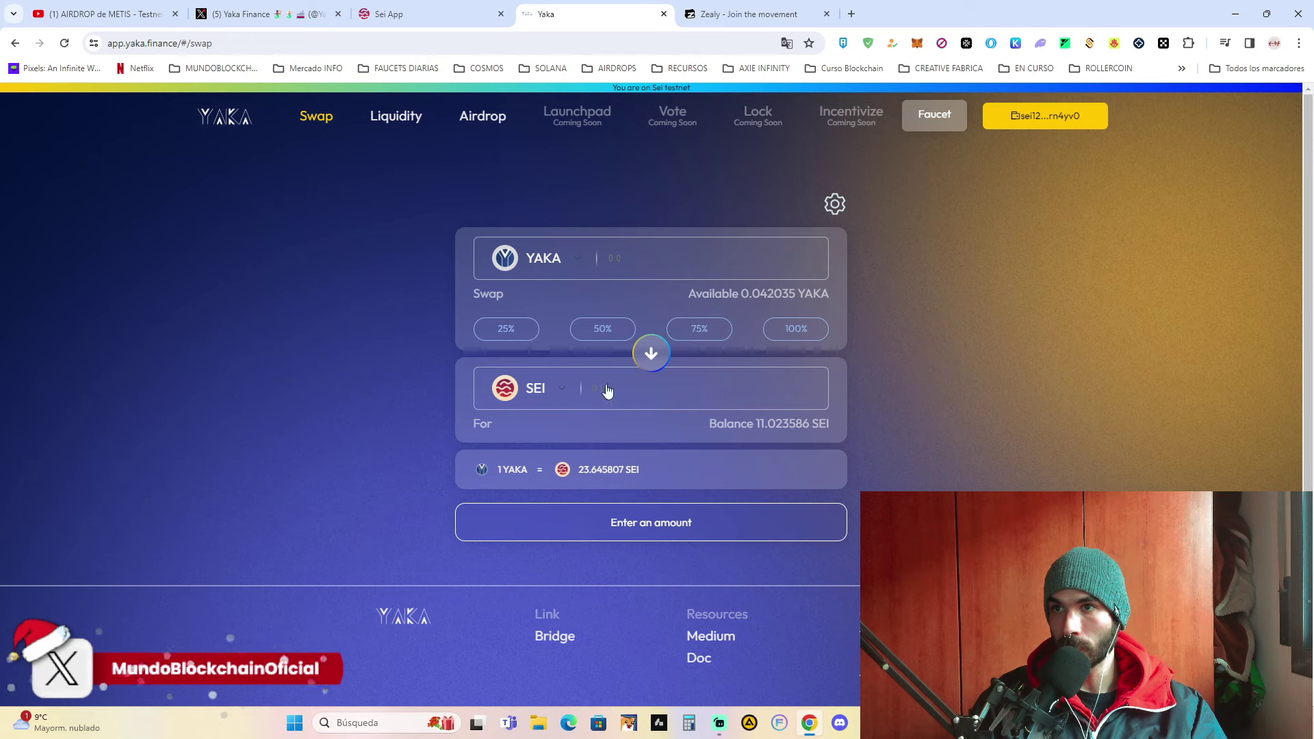
click(651, 353)
click(545, 395)
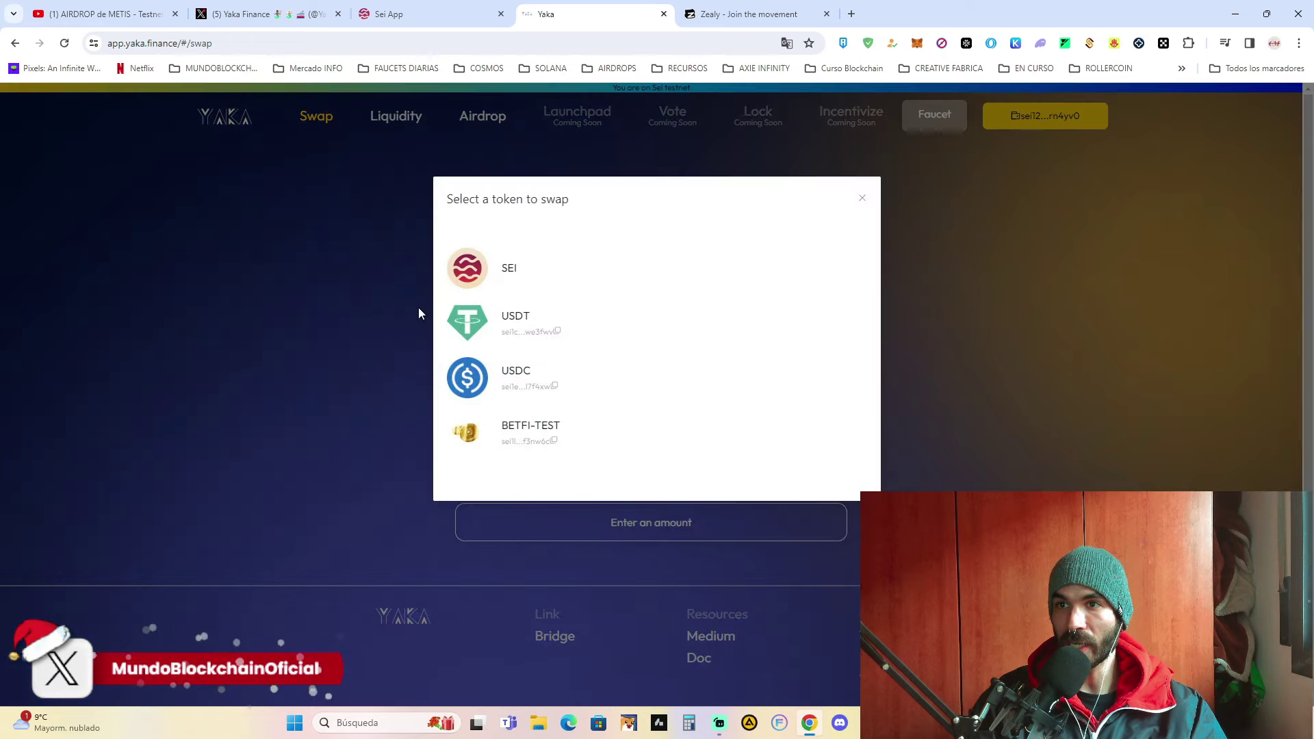
click(482, 334)
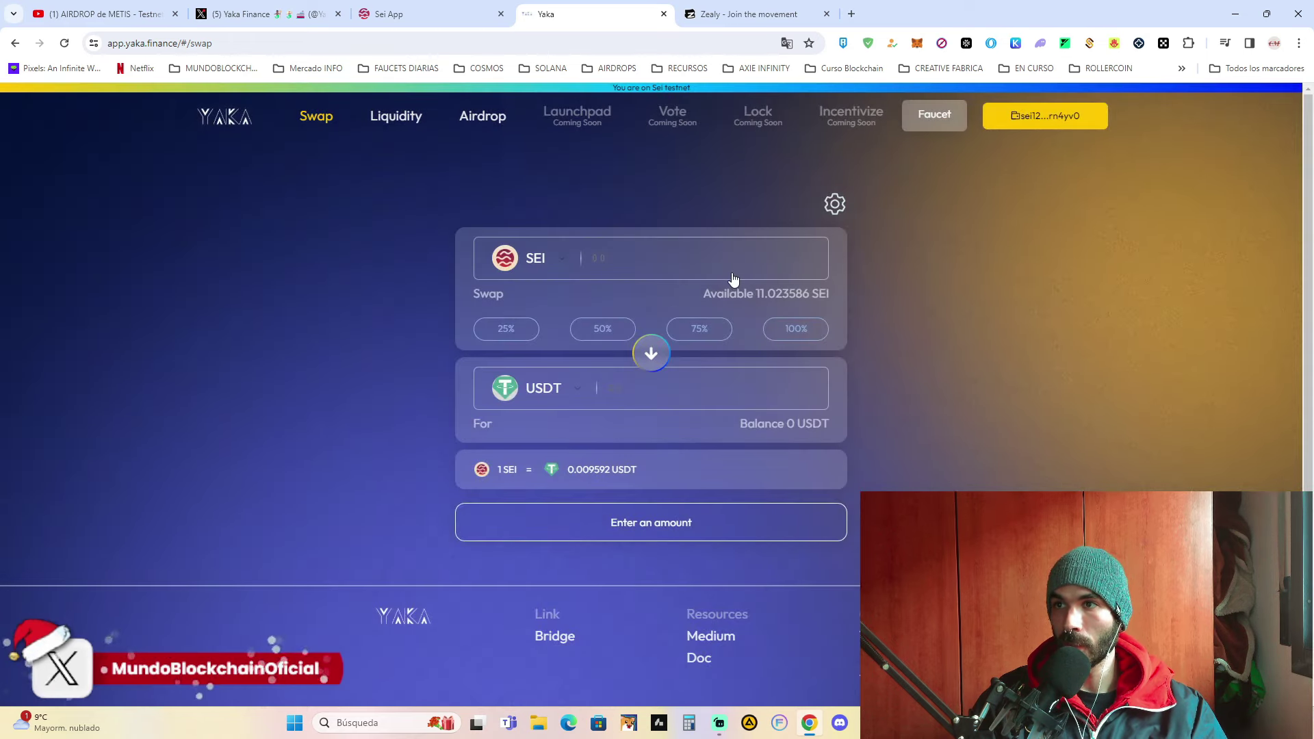
click(728, 253)
text(1)
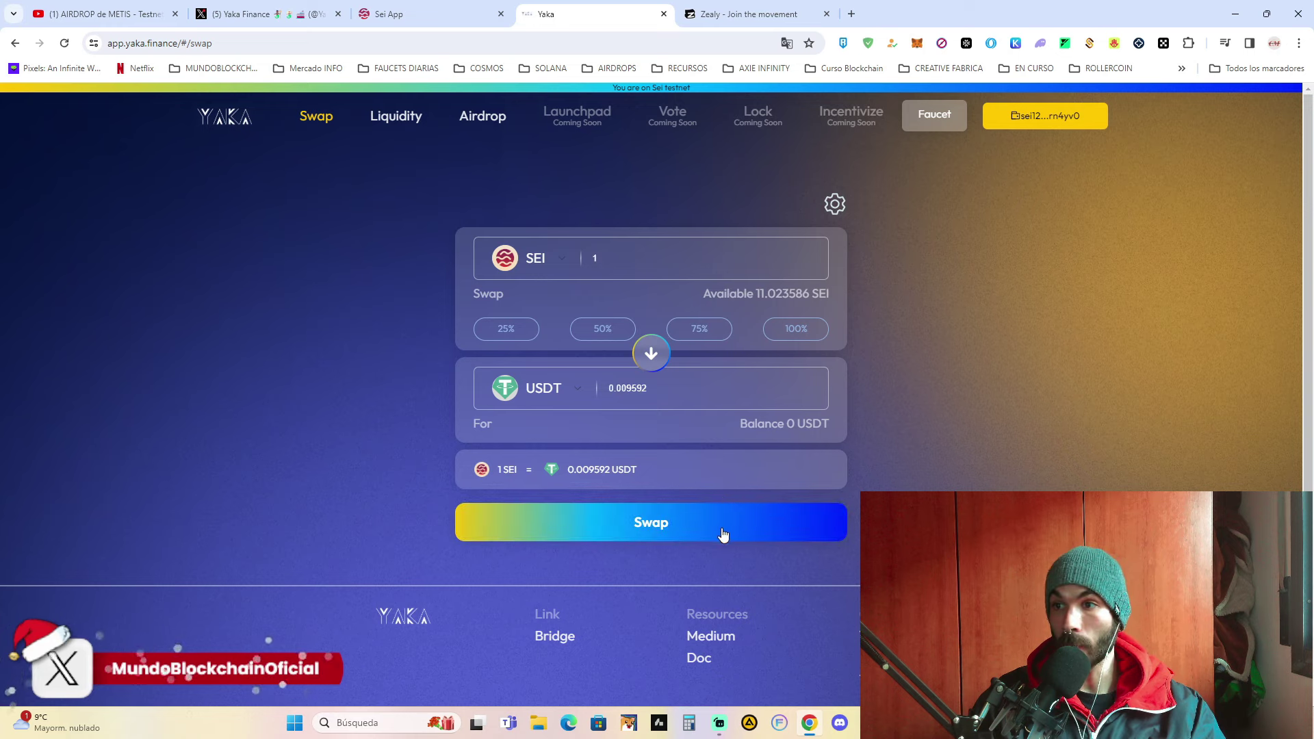
click(726, 534)
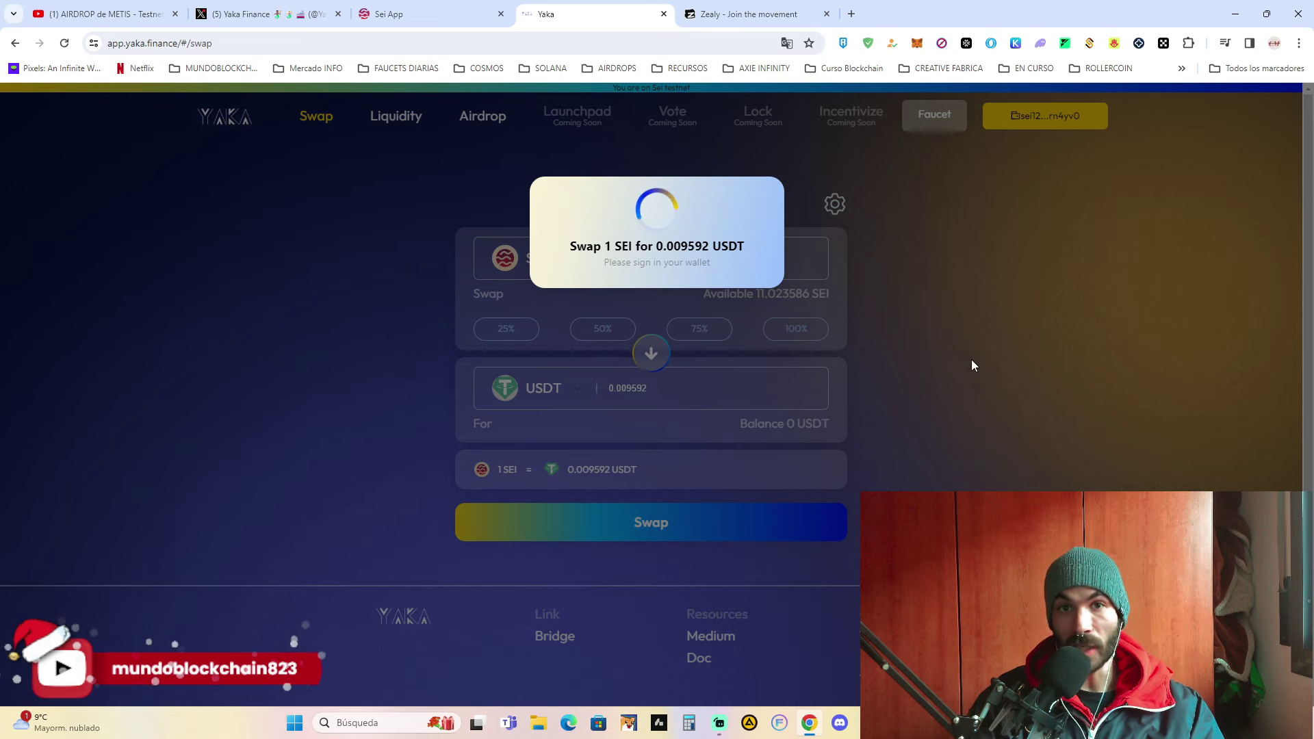
click(967, 297)
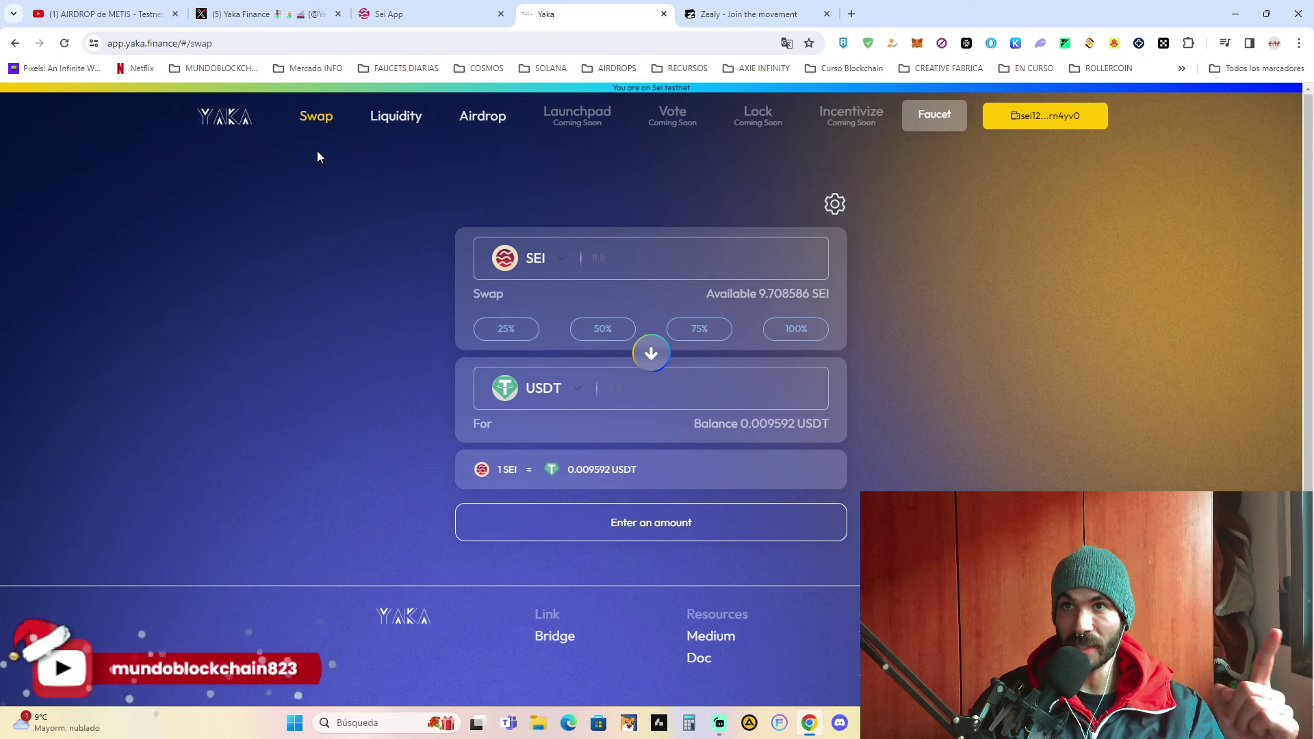
Step: Find the SEI/YAKA volatile pool in the list of all pools and enter its details page
mouse_move(412, 124)
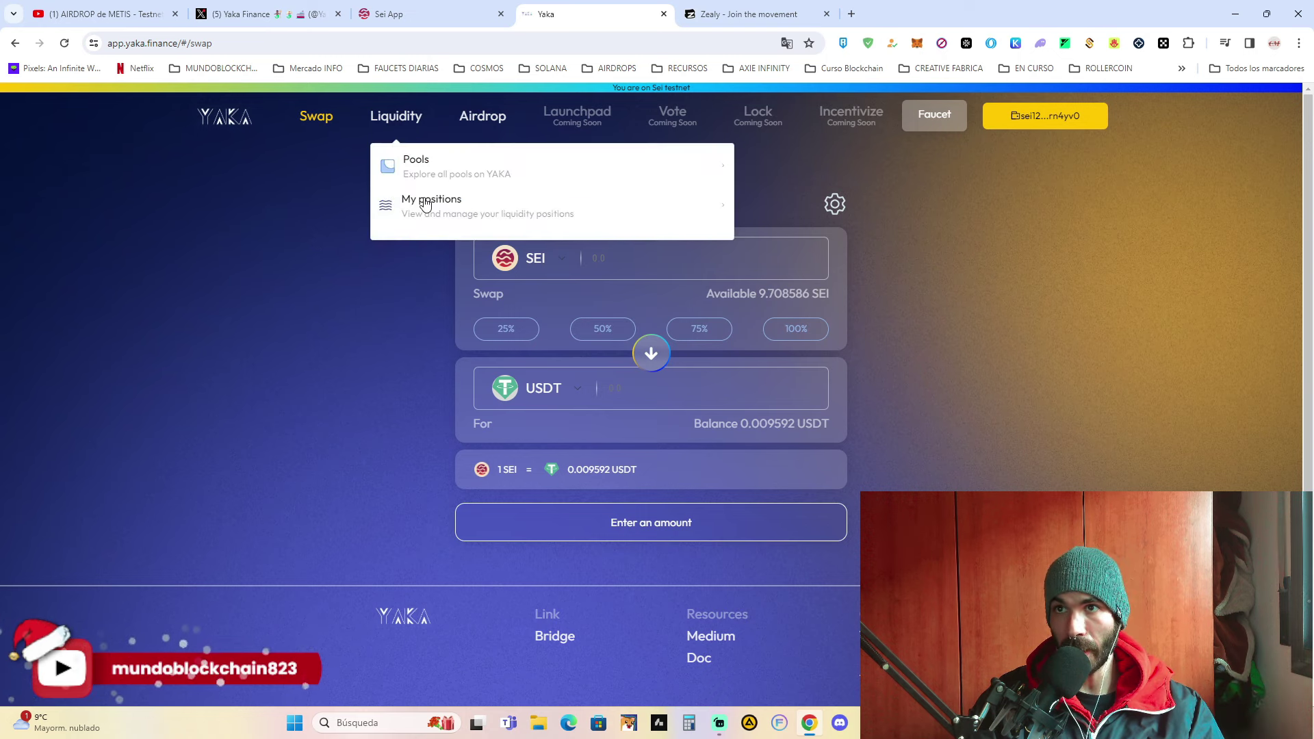
click(424, 176)
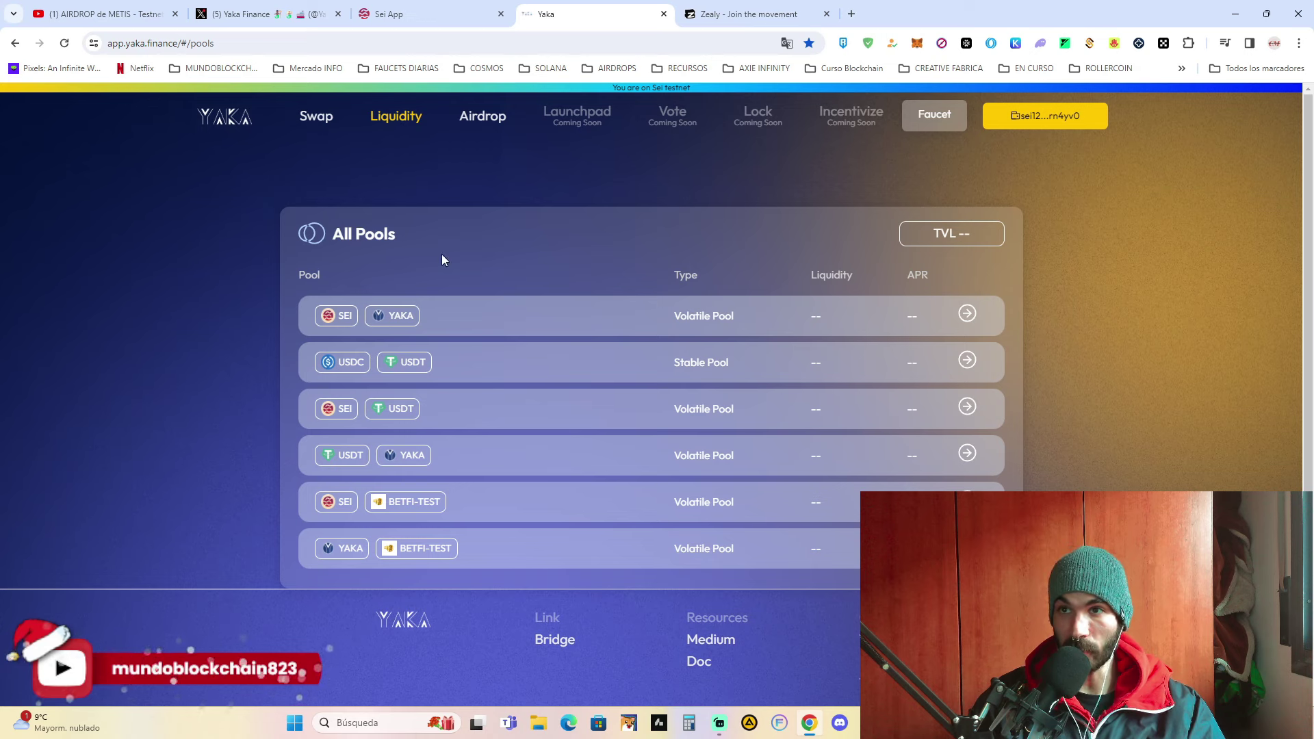
mouse_move(420, 120)
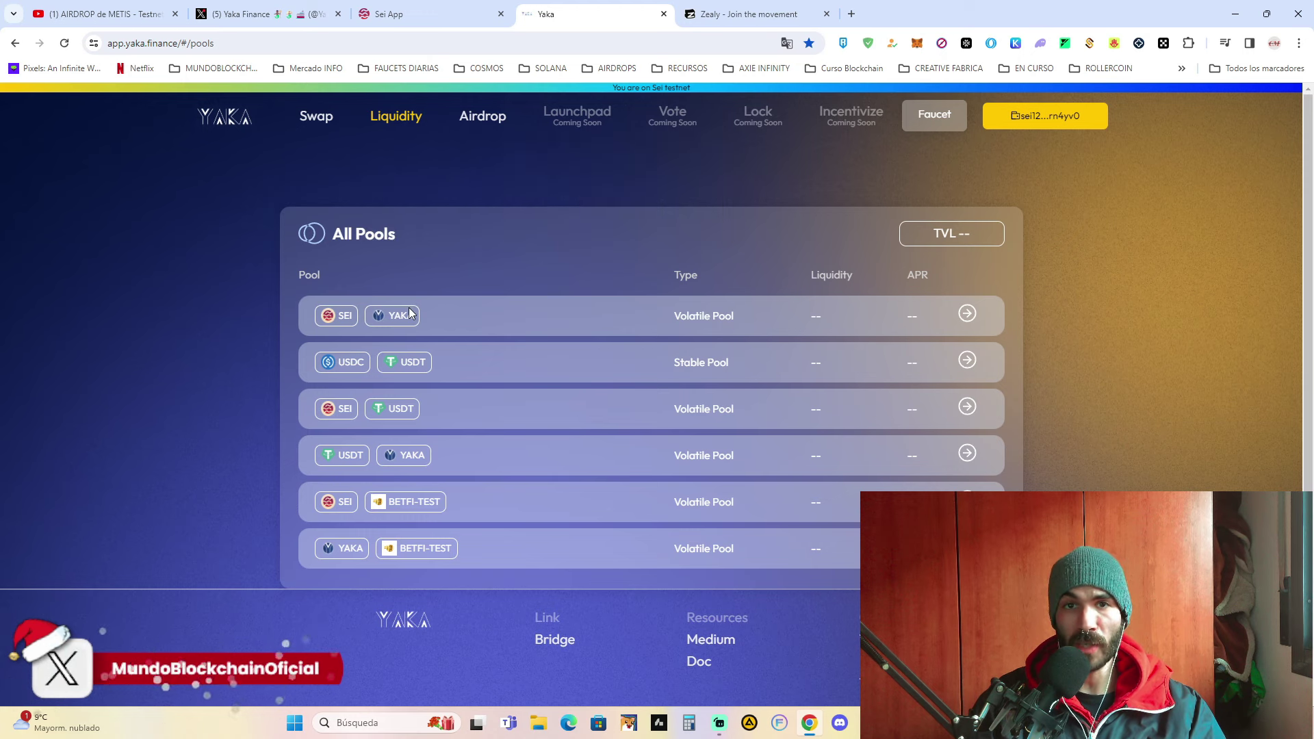
double_click(970, 316)
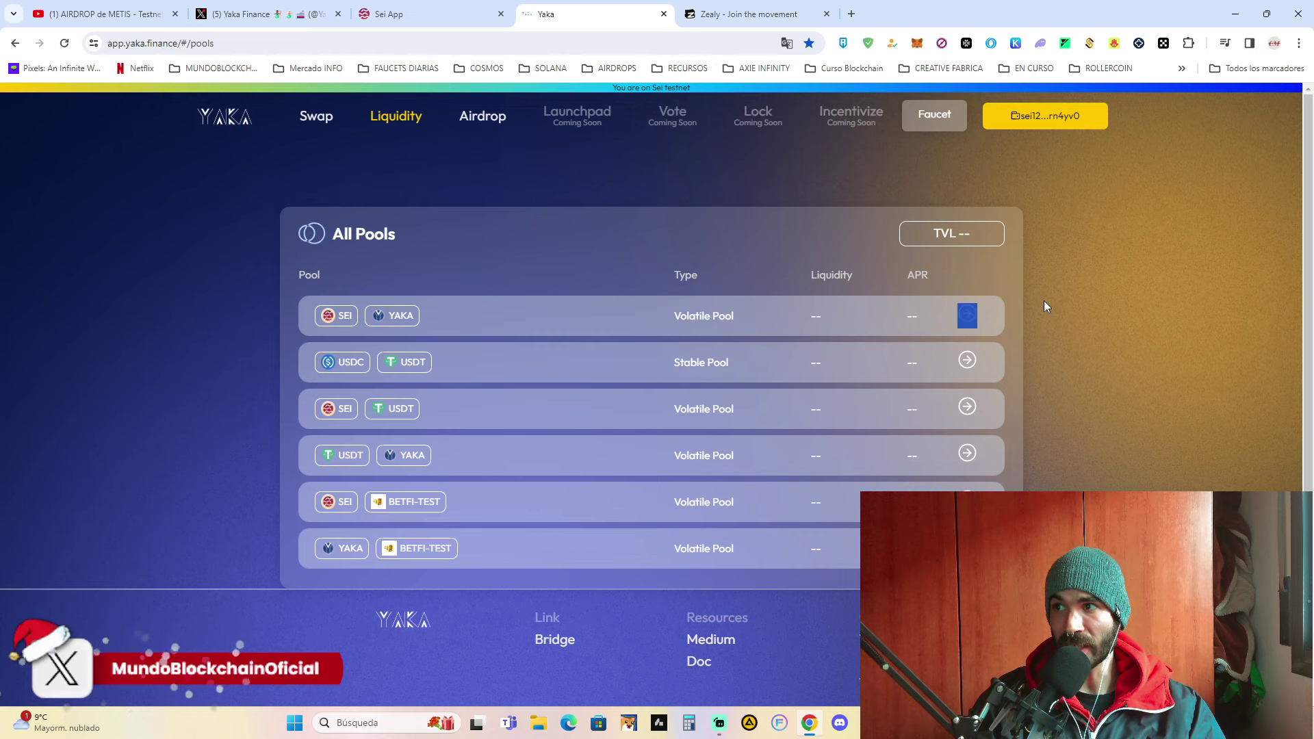
click(965, 315)
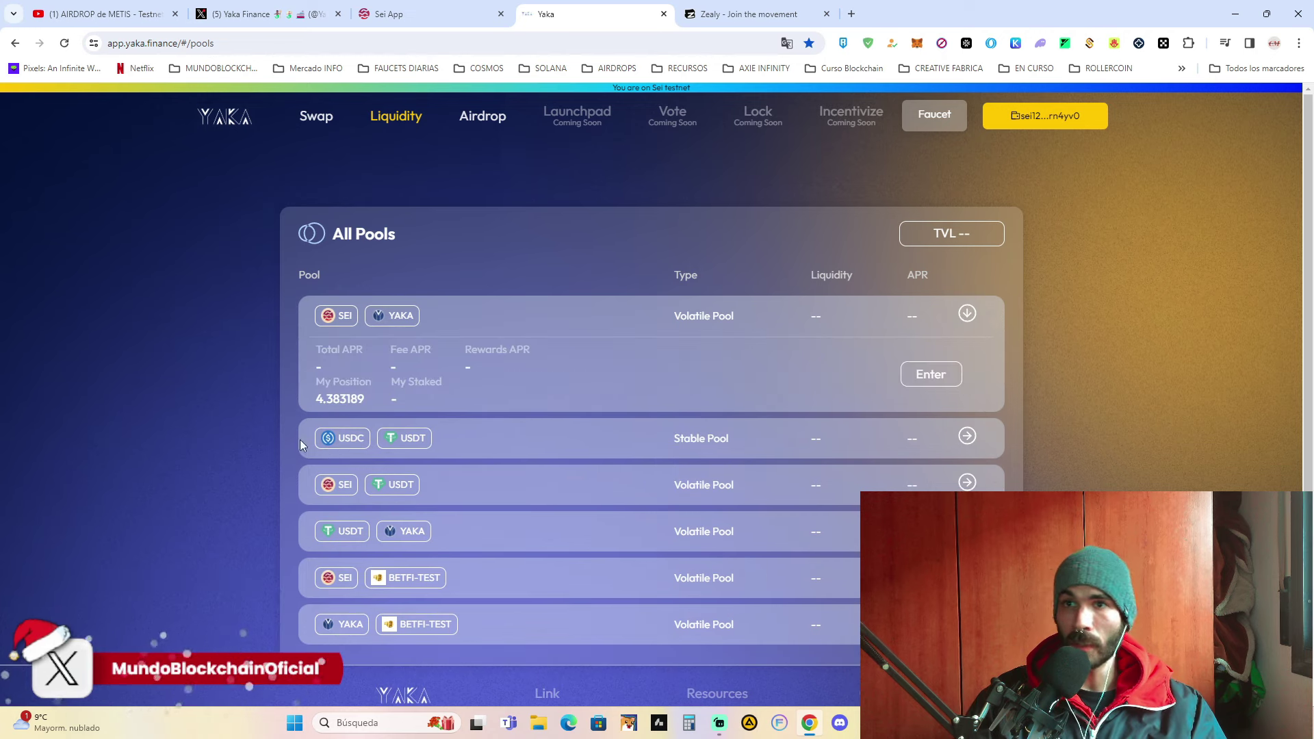
click(929, 375)
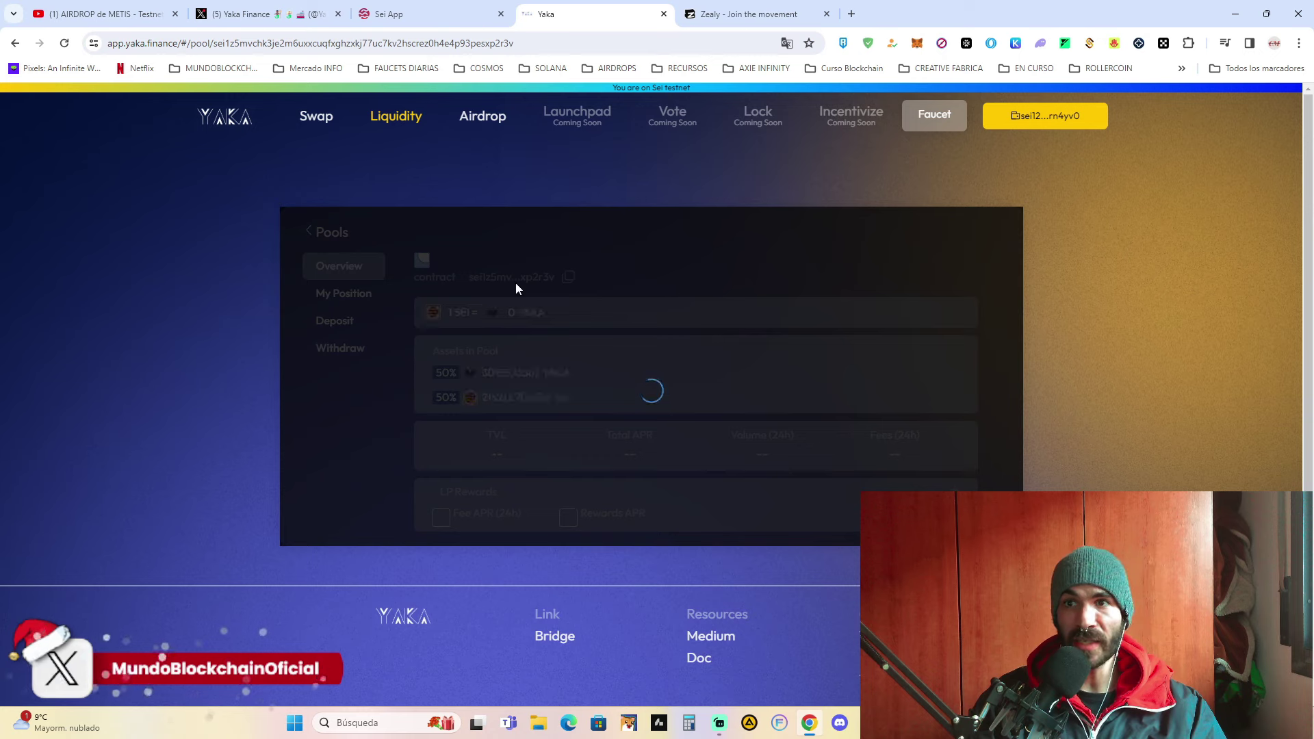
Step: Deposit the maximum YAKA balance of 0.042035 with 0.993984 SEI into the SEI/YAKA pool and sign in the wallet
click(328, 322)
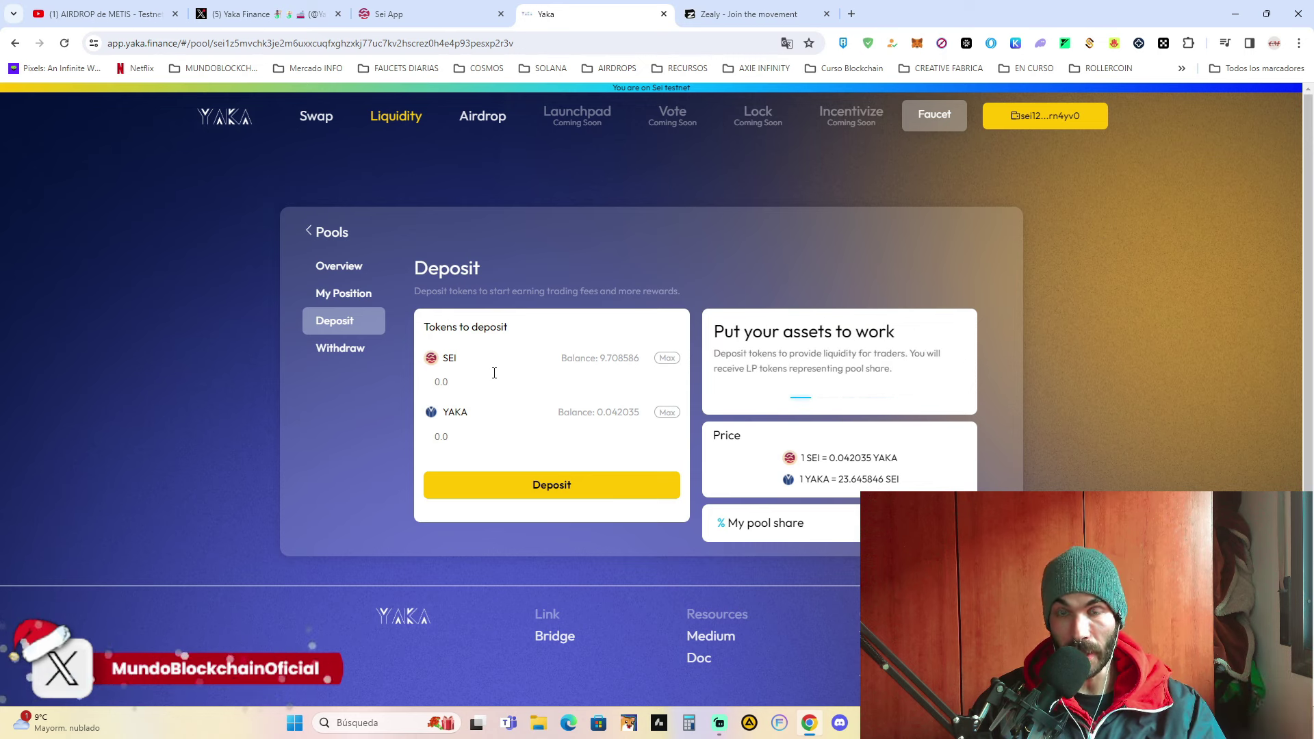
click(669, 416)
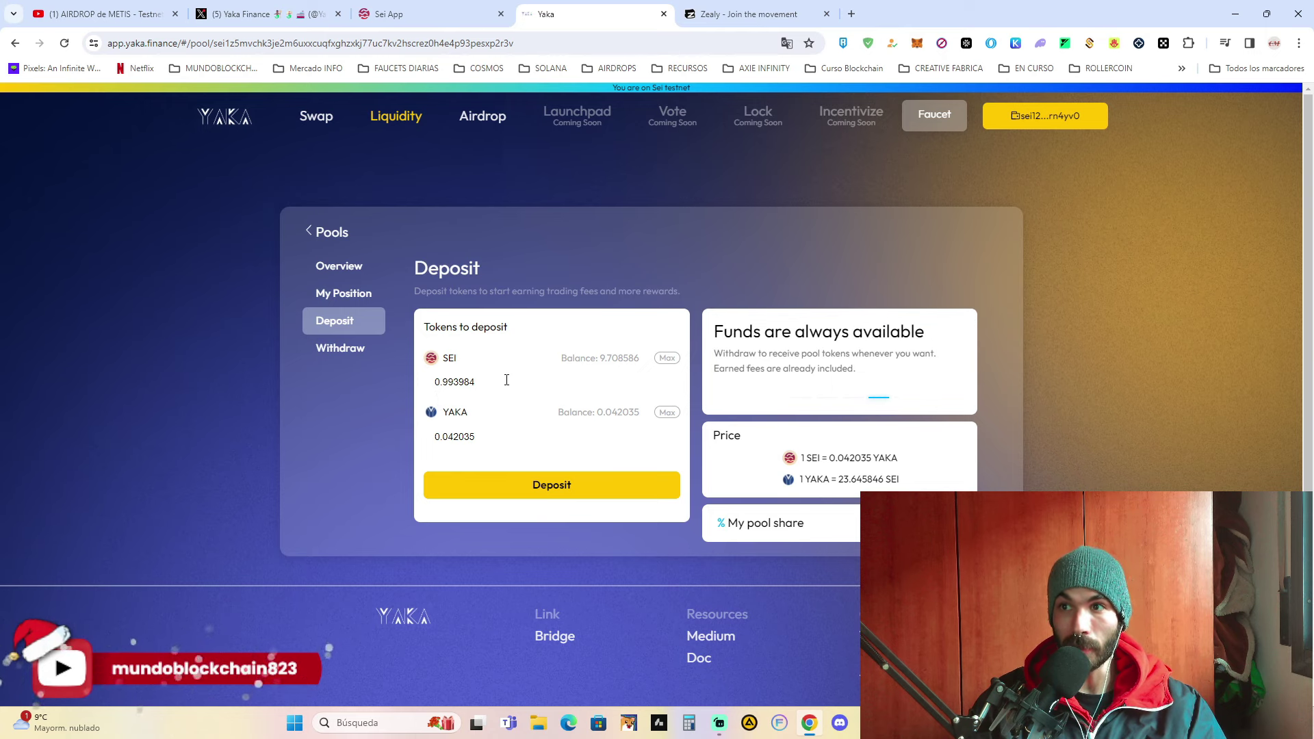
click(568, 487)
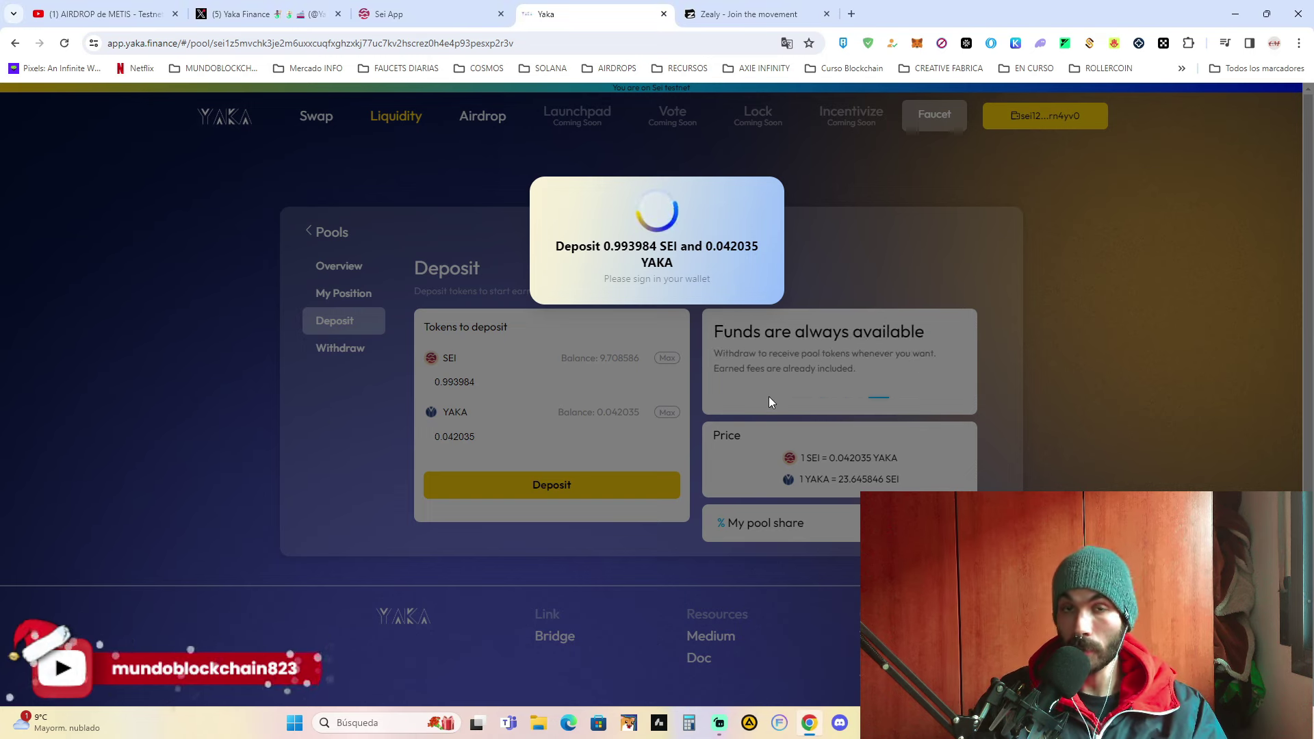
click(904, 220)
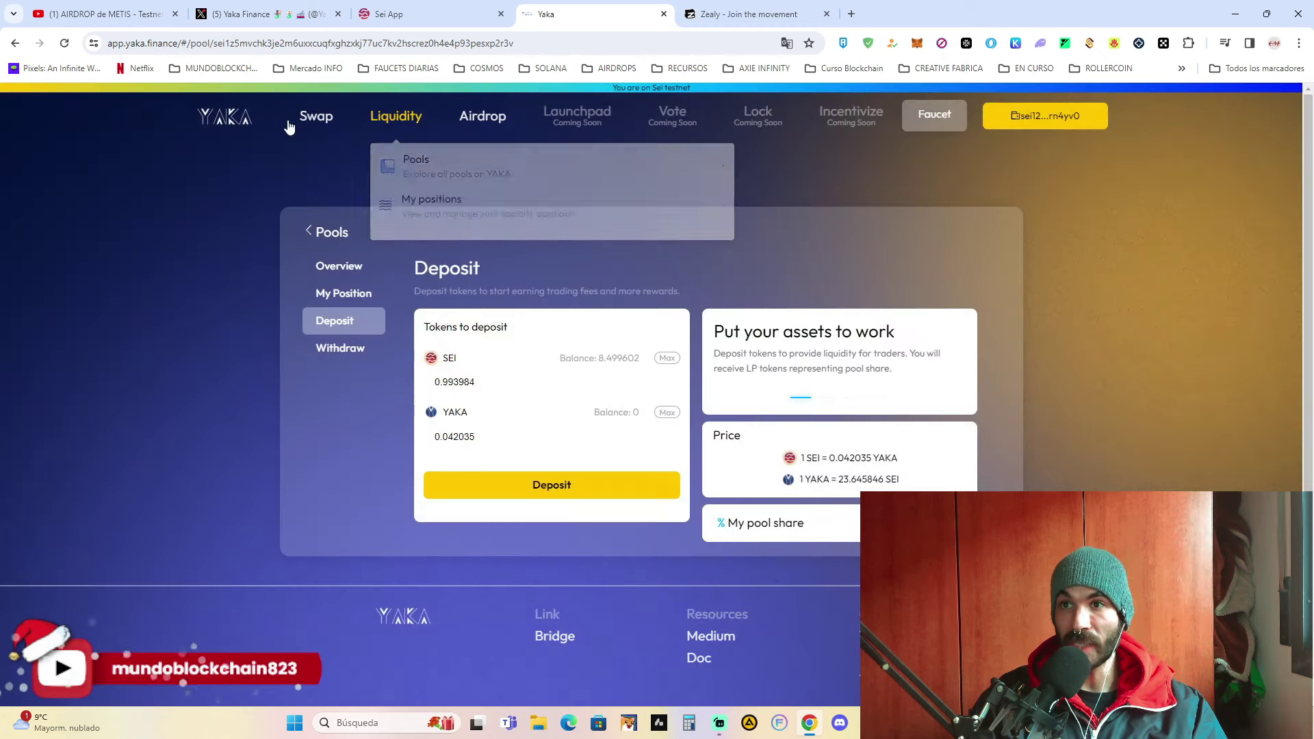
Step: Enter the SEI/USDT volatile pool and deposit the maximum USDT balance of 0.009592 with 0.993997 SEI
mouse_move(411, 141)
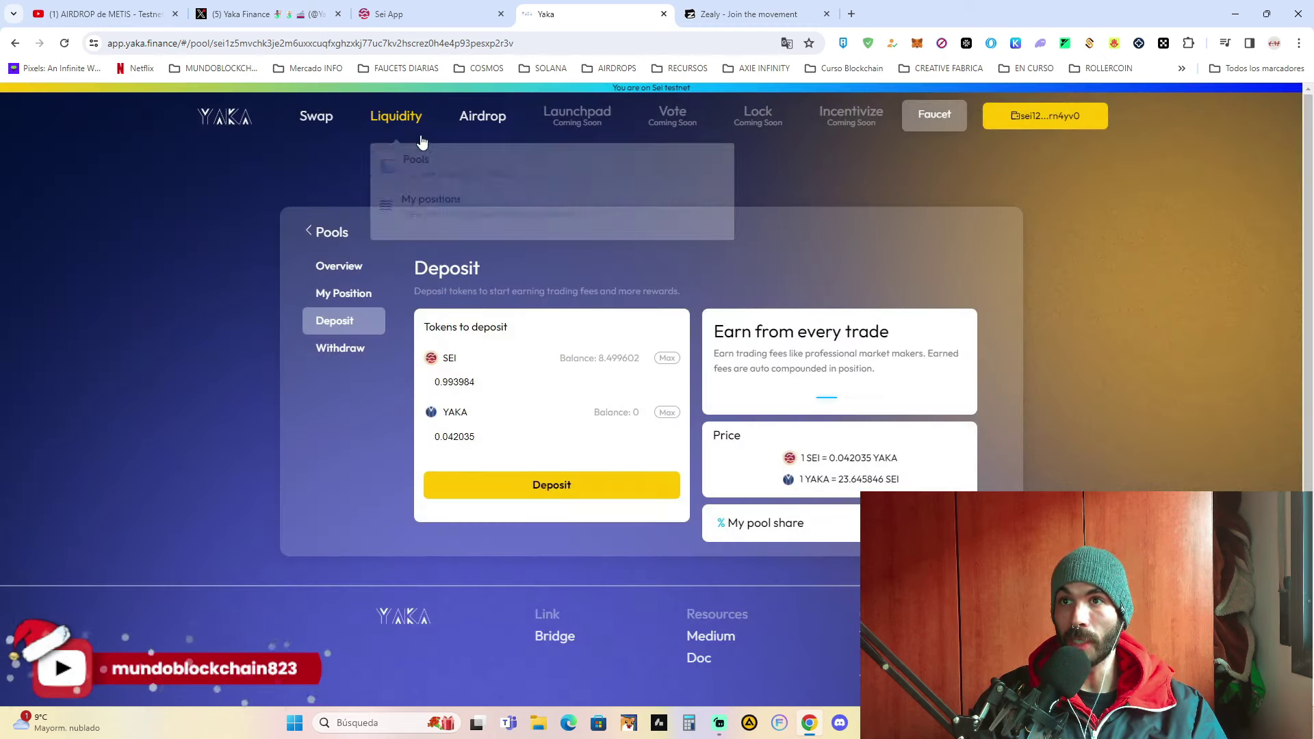
click(440, 170)
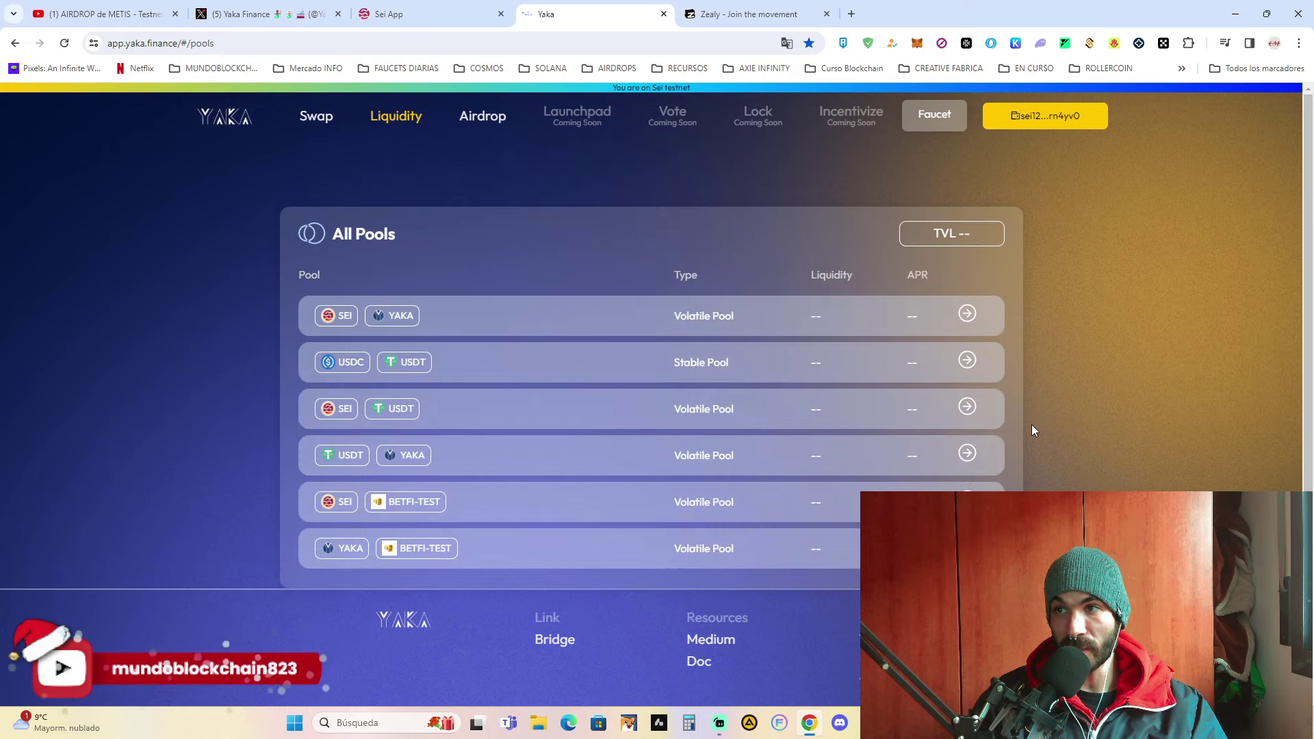
click(967, 407)
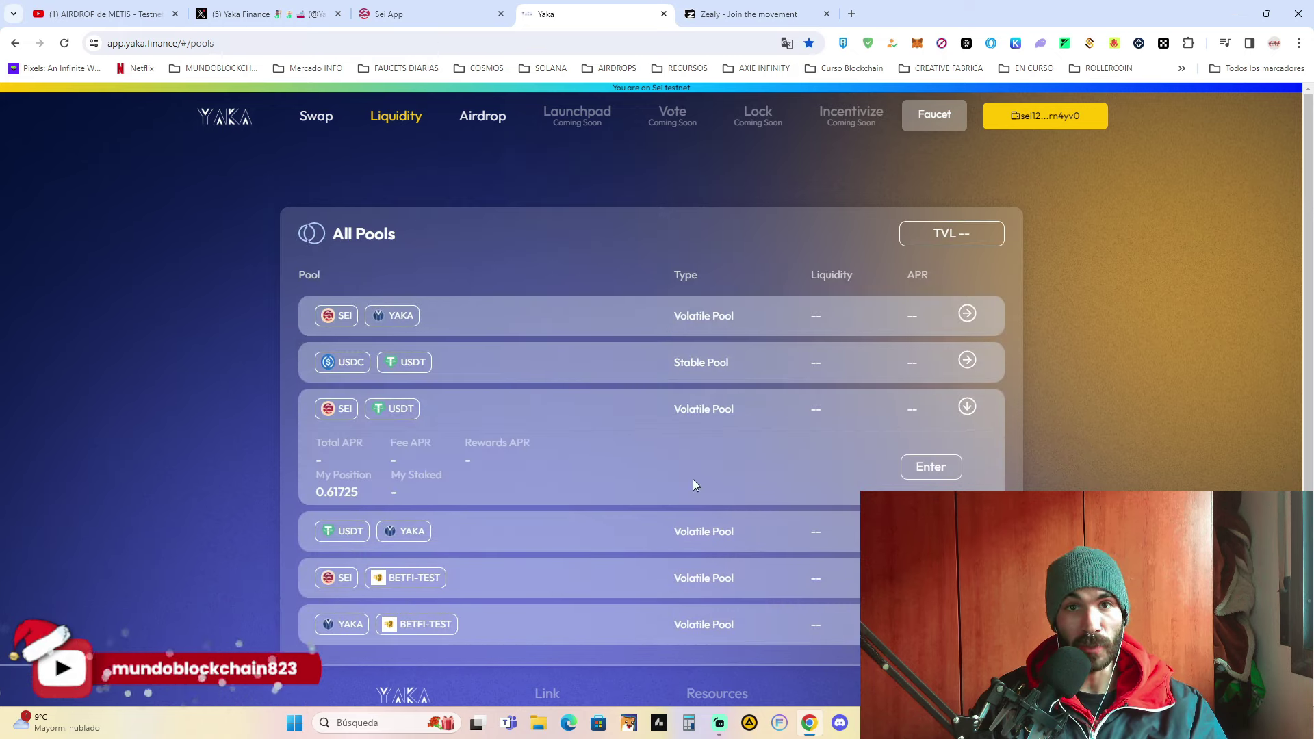
click(949, 468)
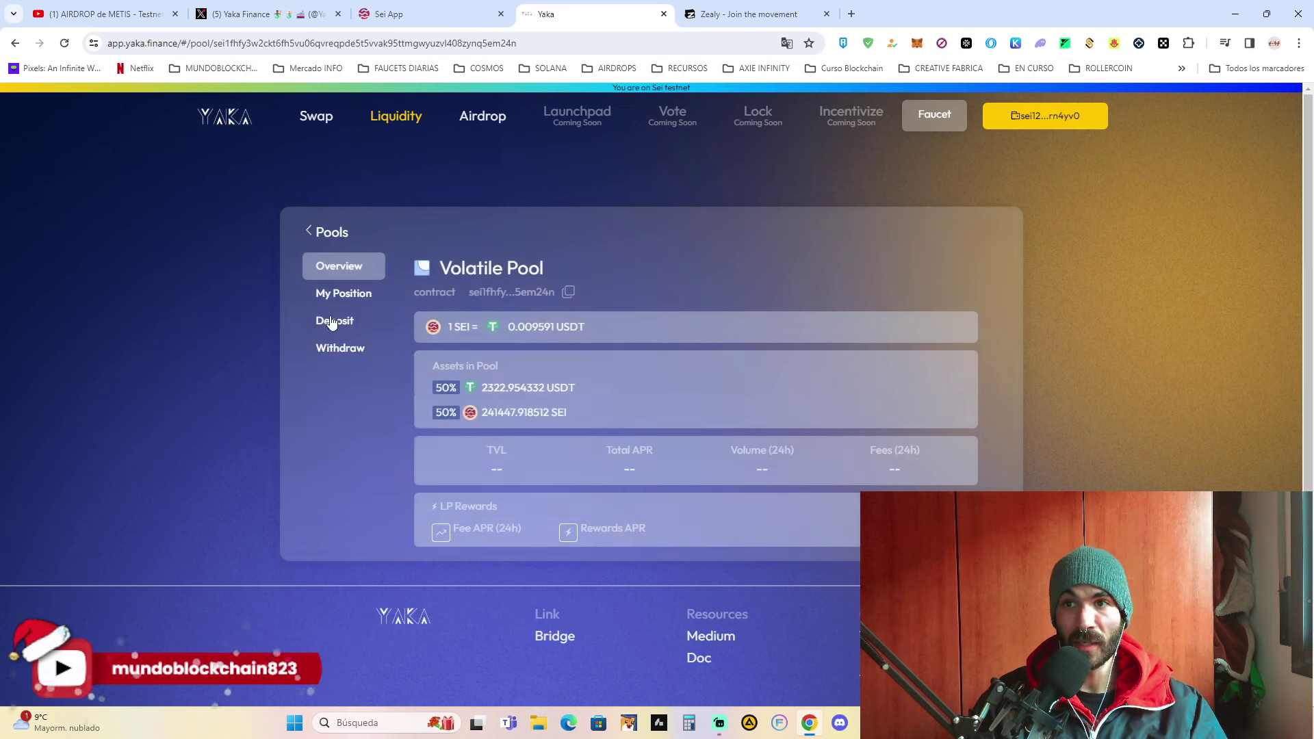
click(332, 322)
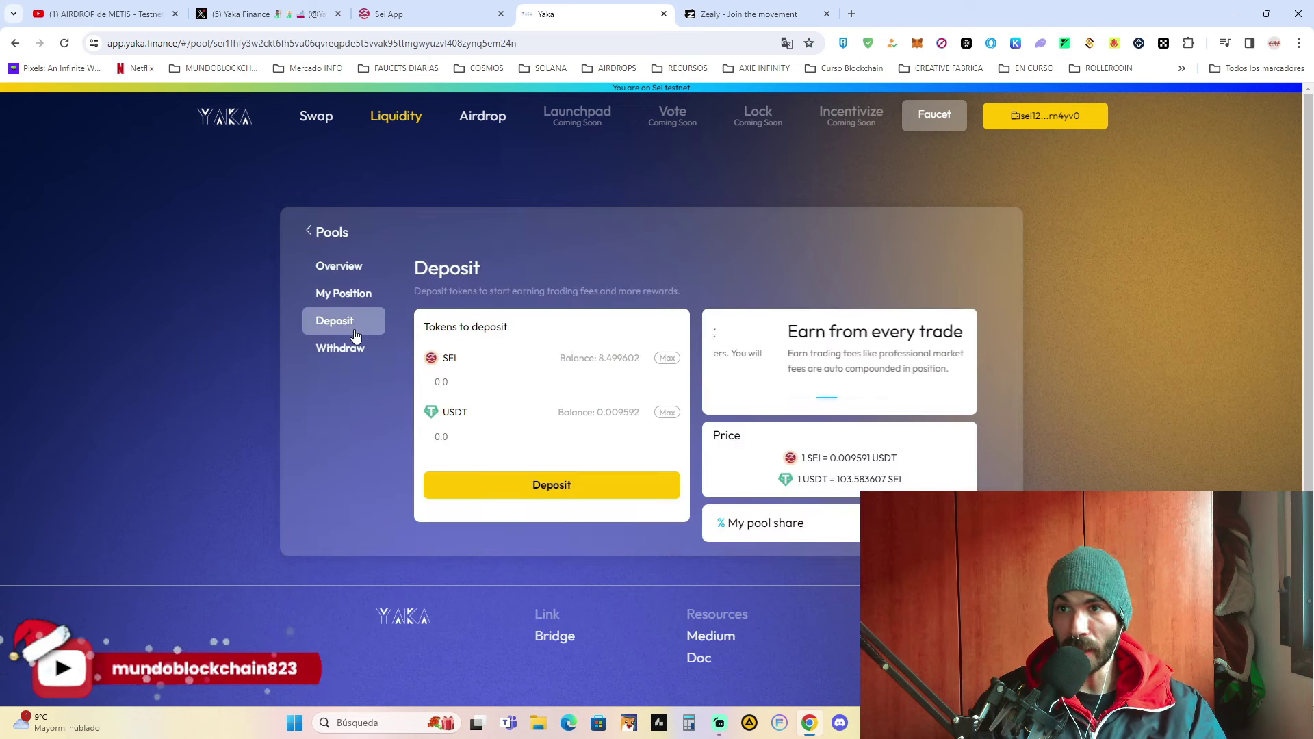
click(668, 414)
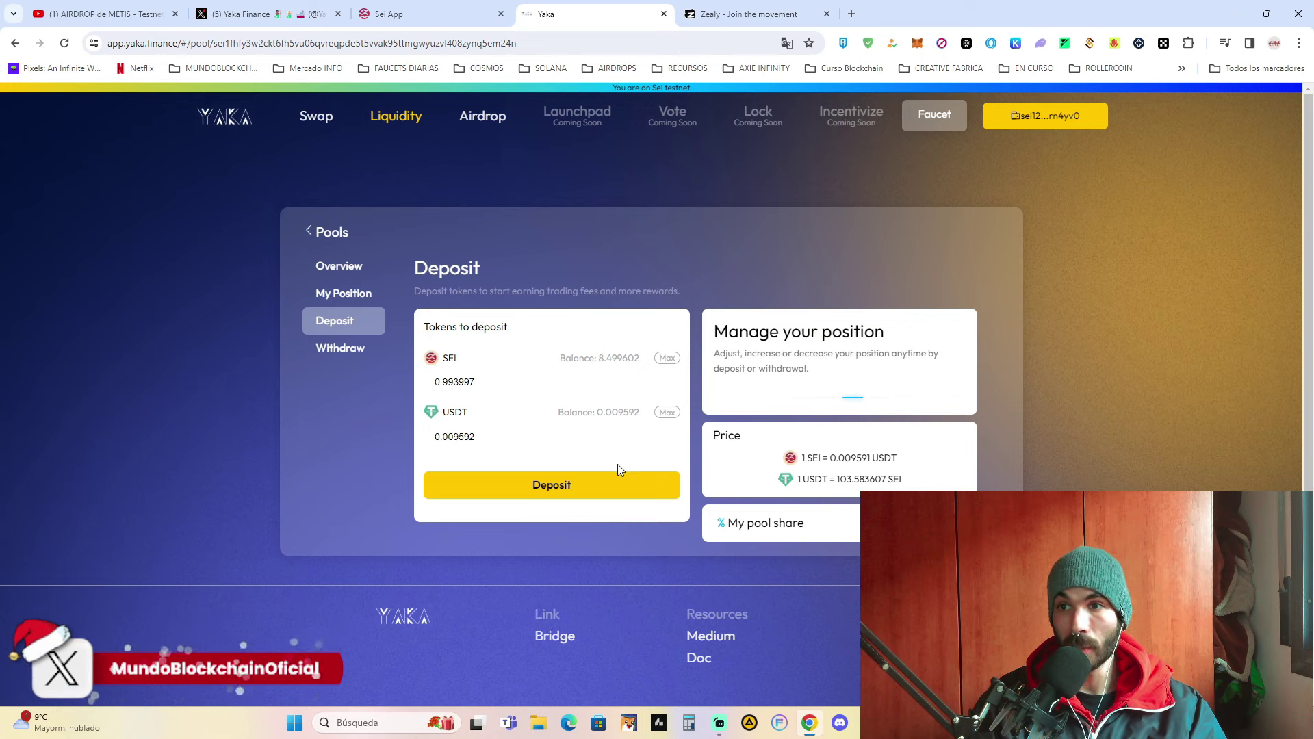
click(582, 493)
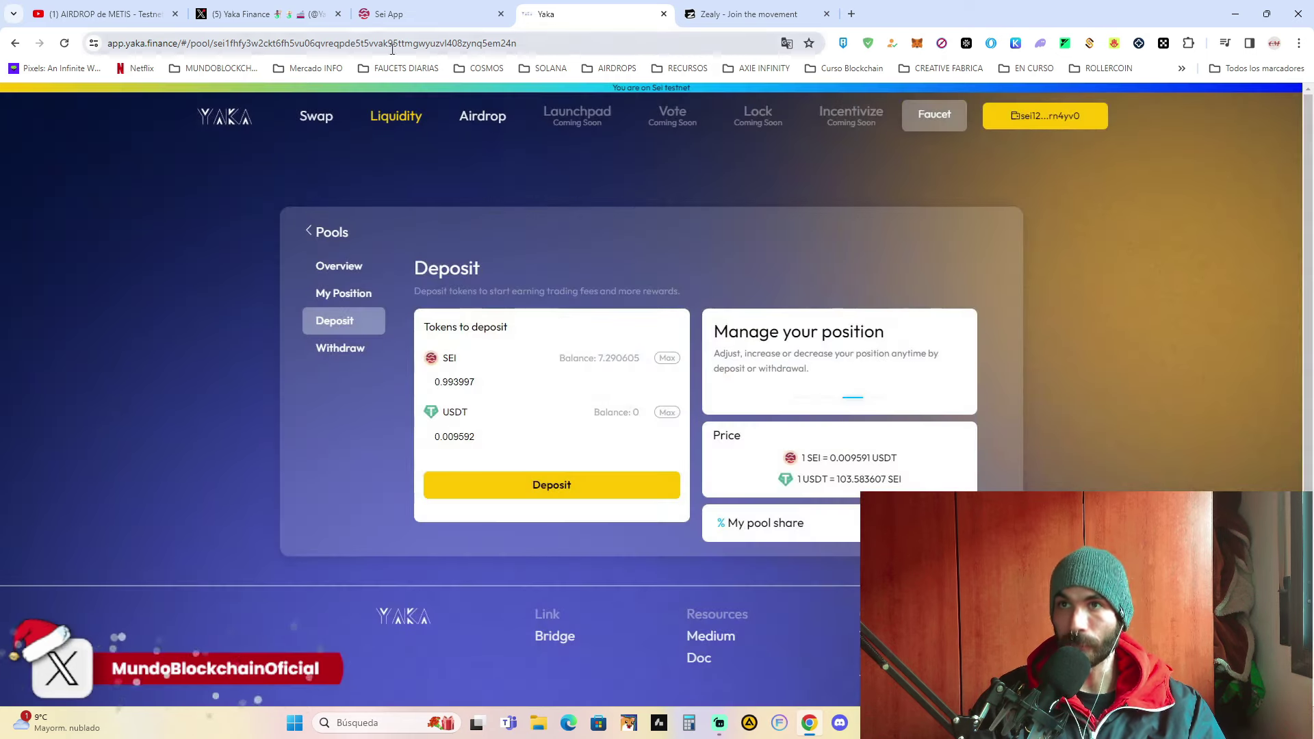
Step: Recheck the list of all pools and swap another 1 SEI for USDT, signing the transaction in the wallet
mouse_move(400, 121)
click(440, 177)
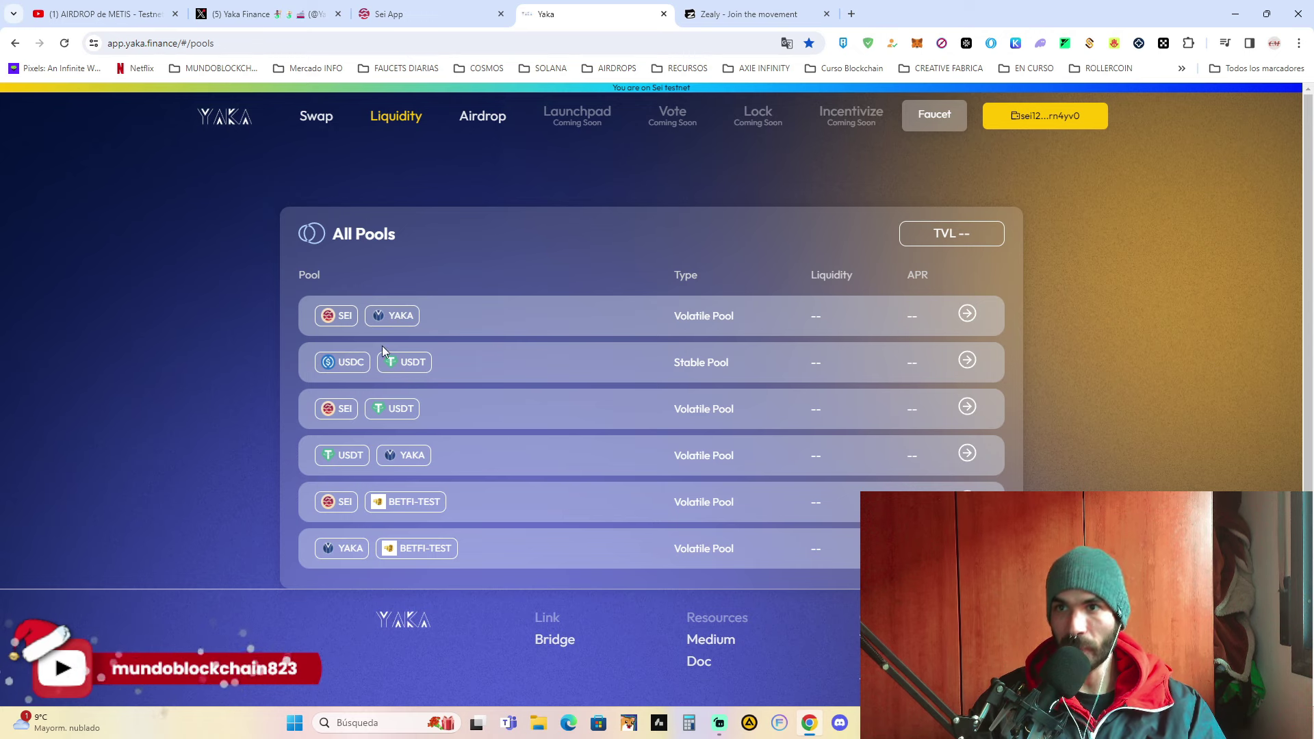
click(316, 118)
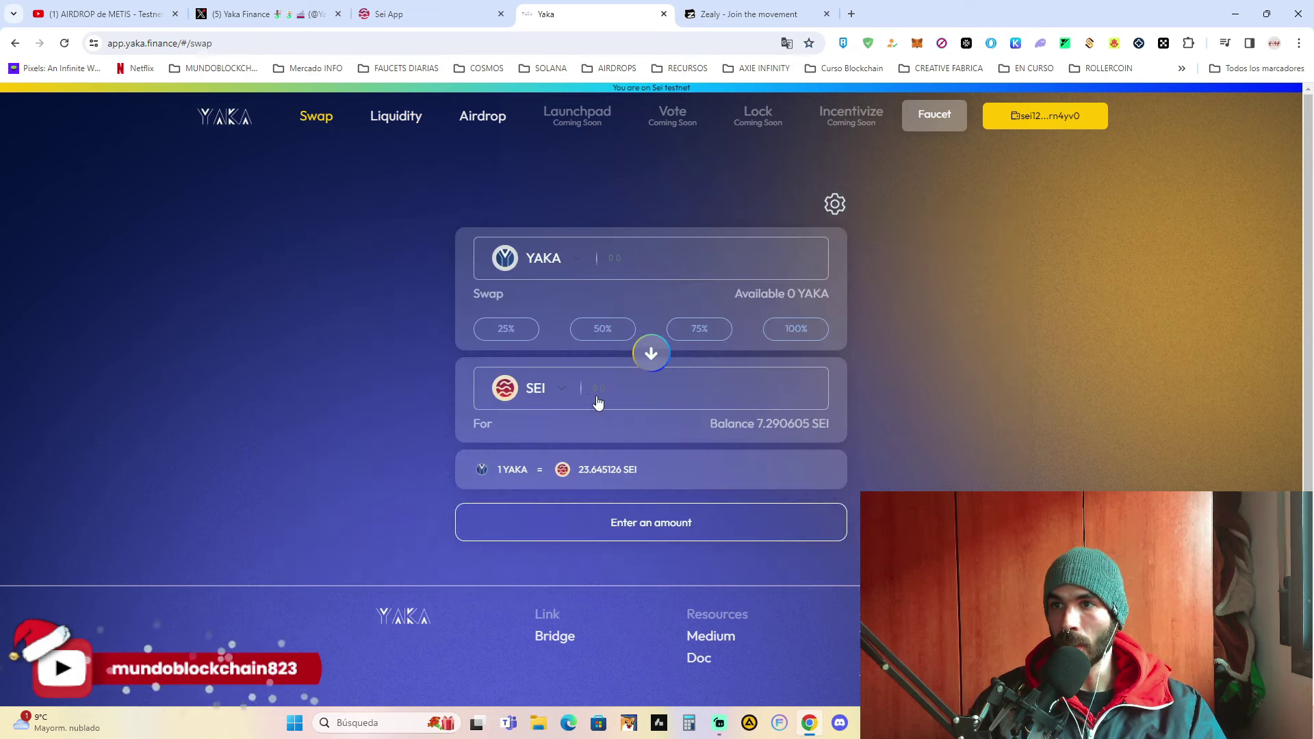
click(649, 356)
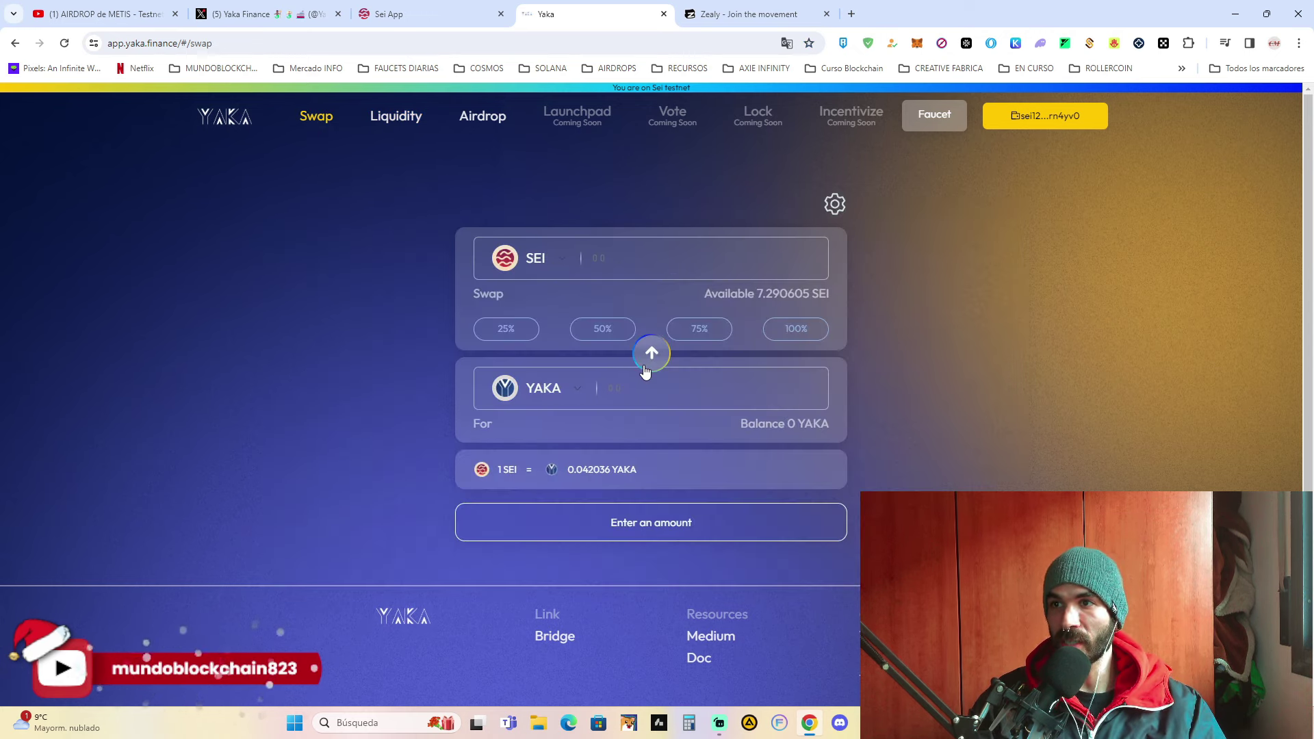
click(651, 264)
text(1)
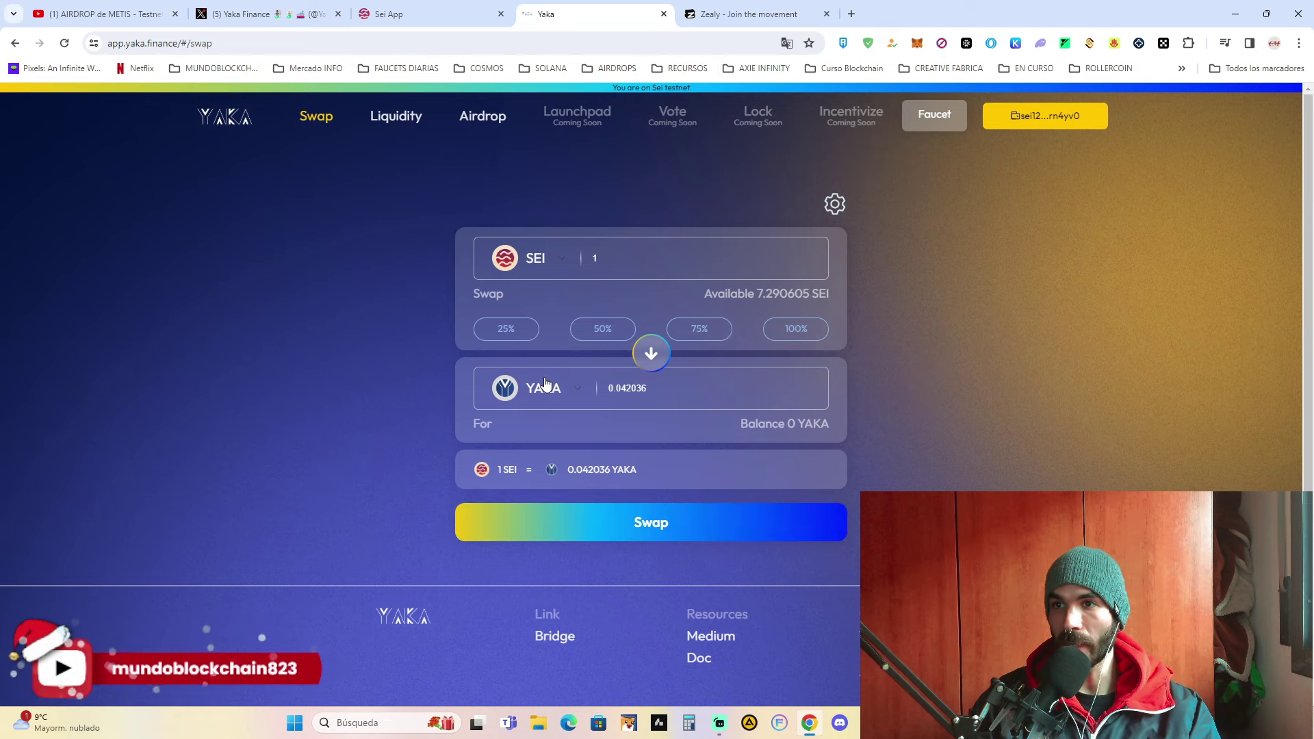
click(548, 389)
click(520, 323)
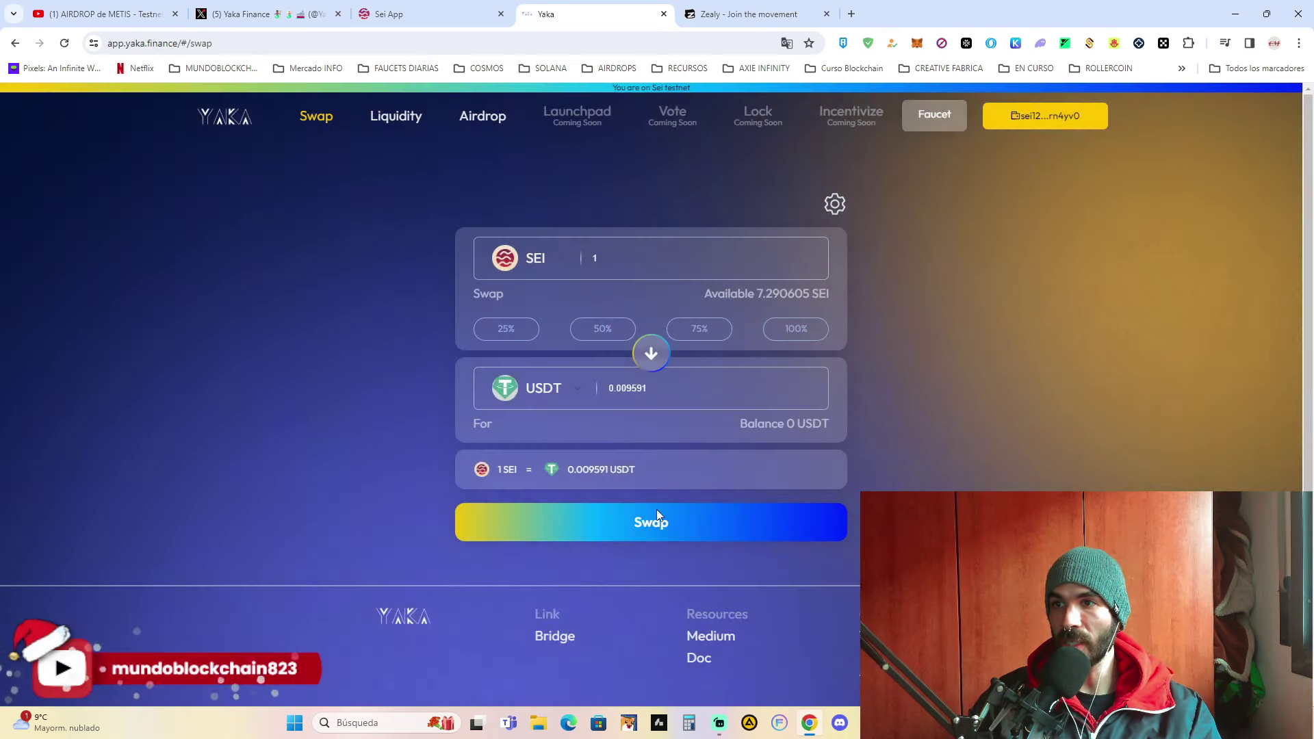
click(658, 515)
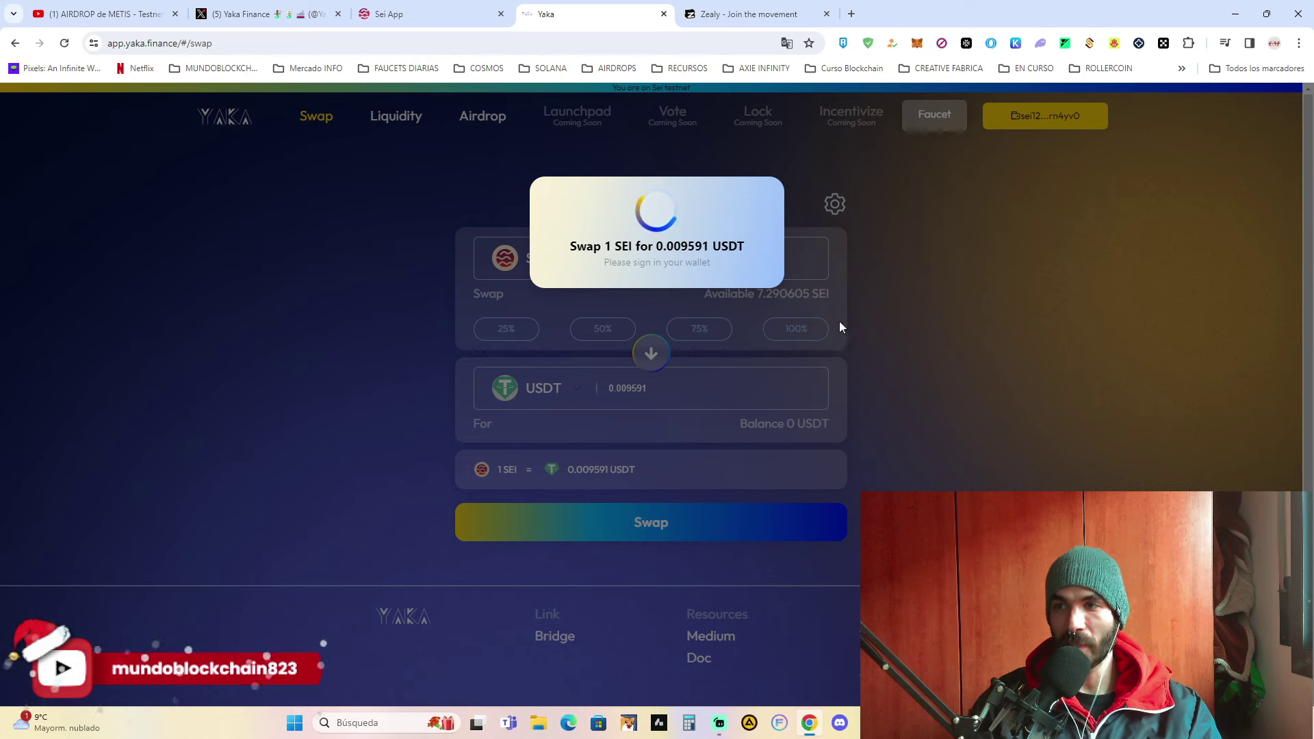
click(337, 297)
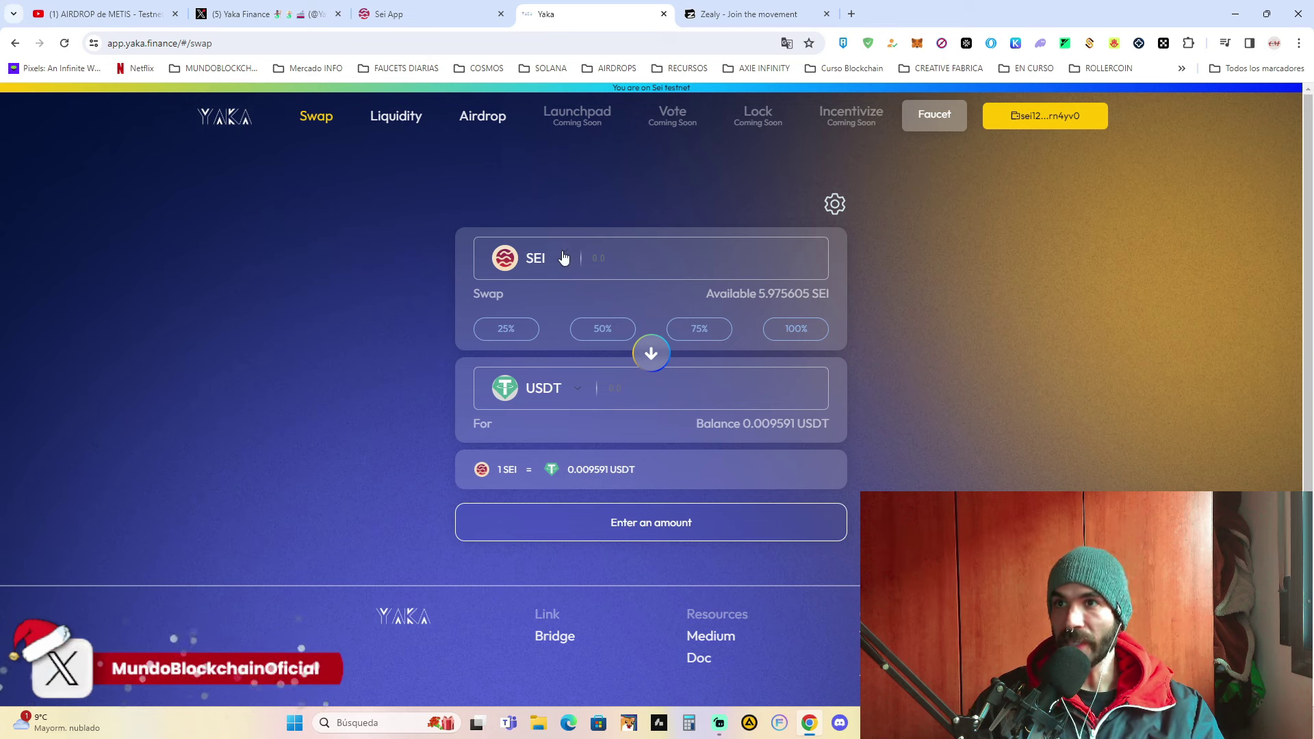
Step: Change the token to receive to USDC and swap 1 SEI for it
click(572, 391)
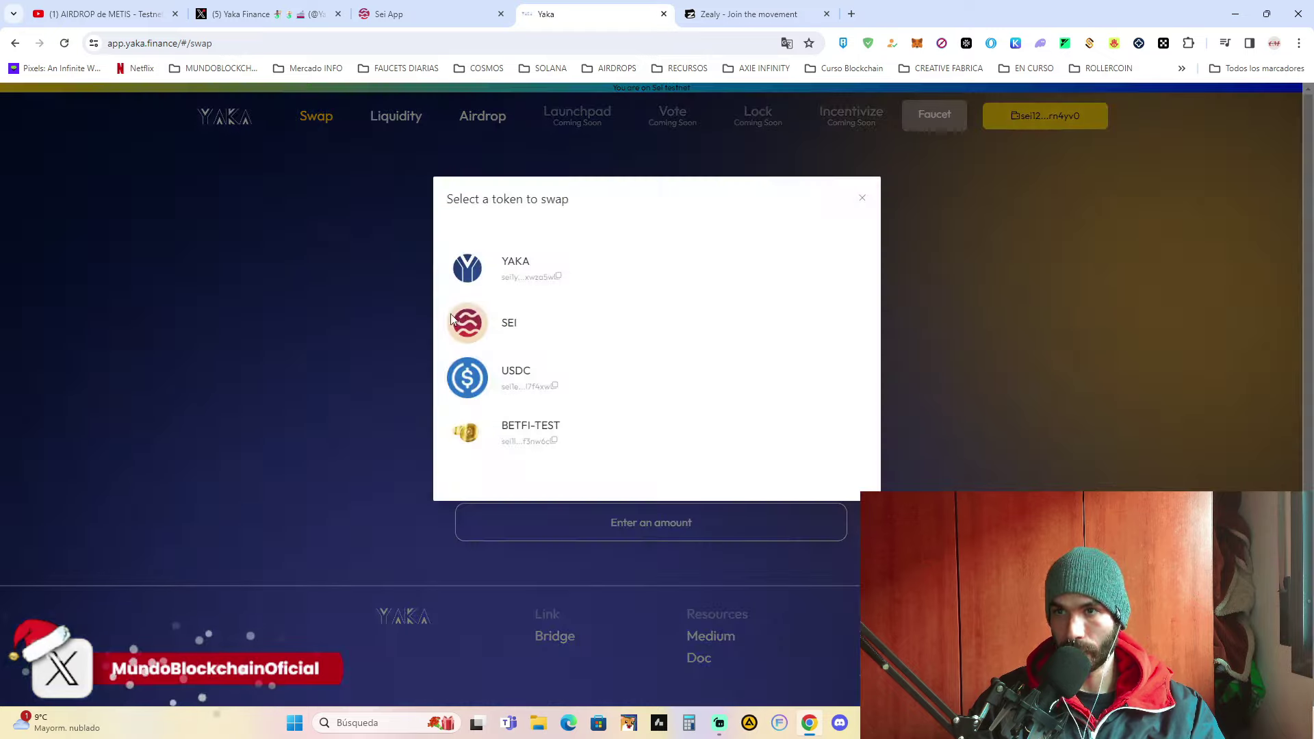
click(461, 387)
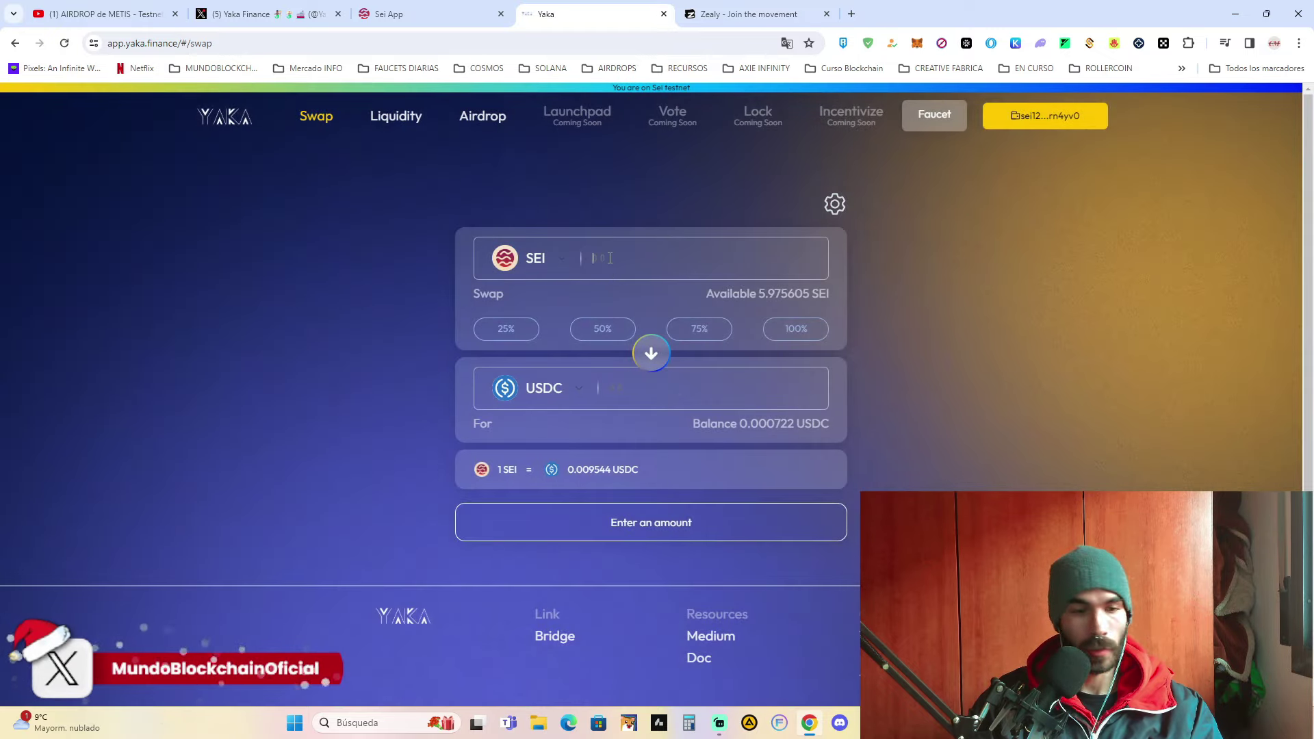
text(1)
click(698, 527)
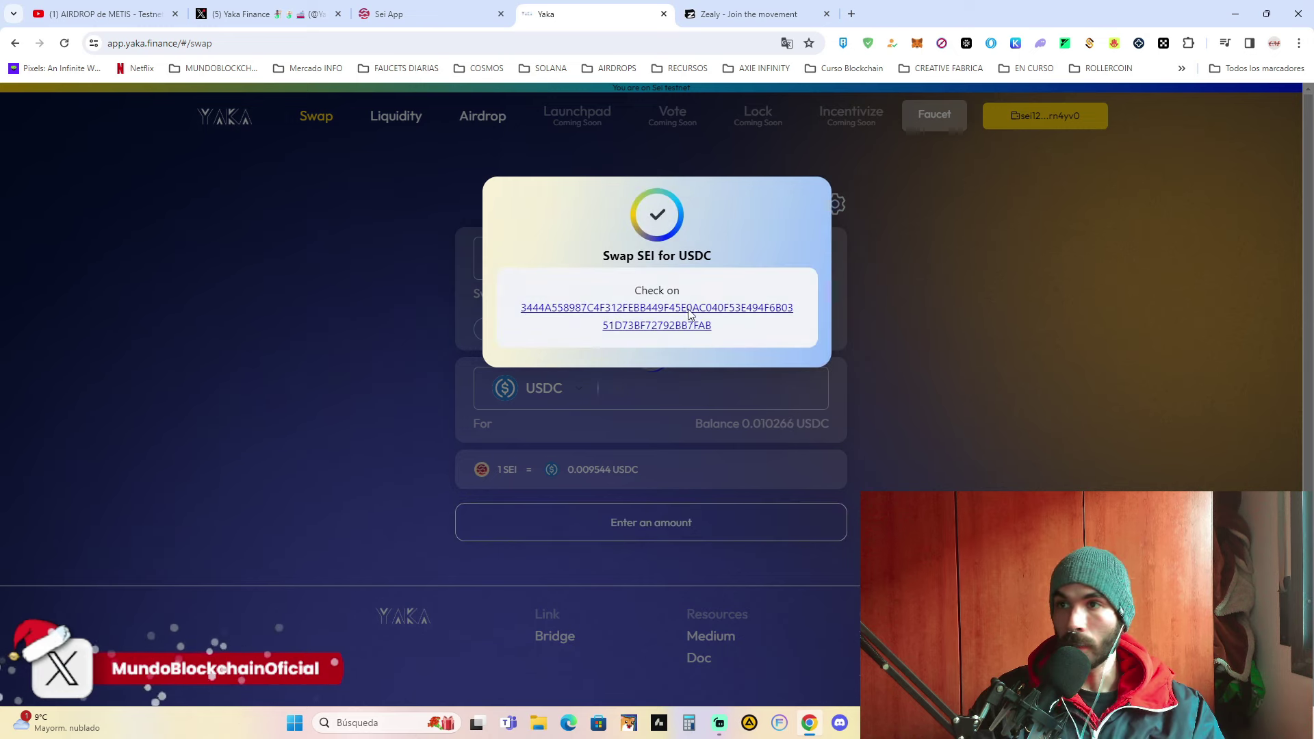
Step: Check the available pairs in the list of all pools and swap 1 SEI for 0.034839 BETFI-TEST
click(375, 317)
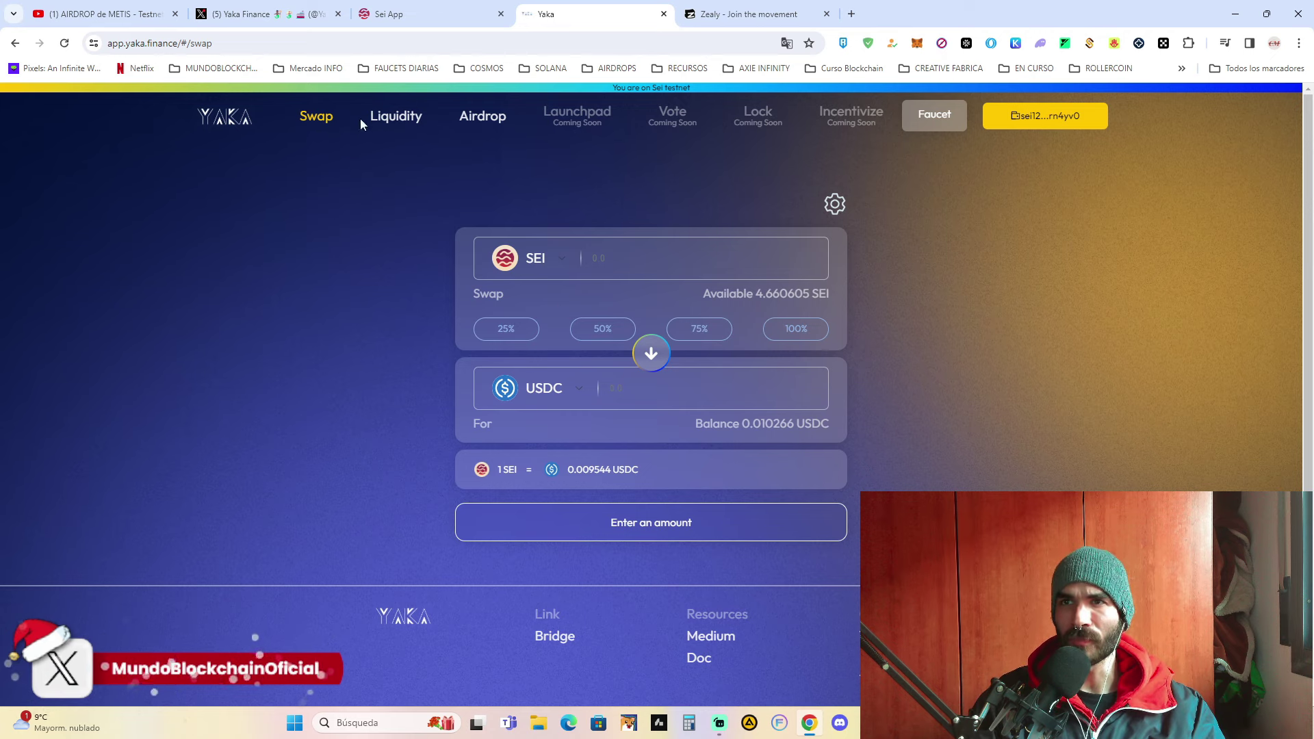
mouse_move(404, 122)
click(439, 176)
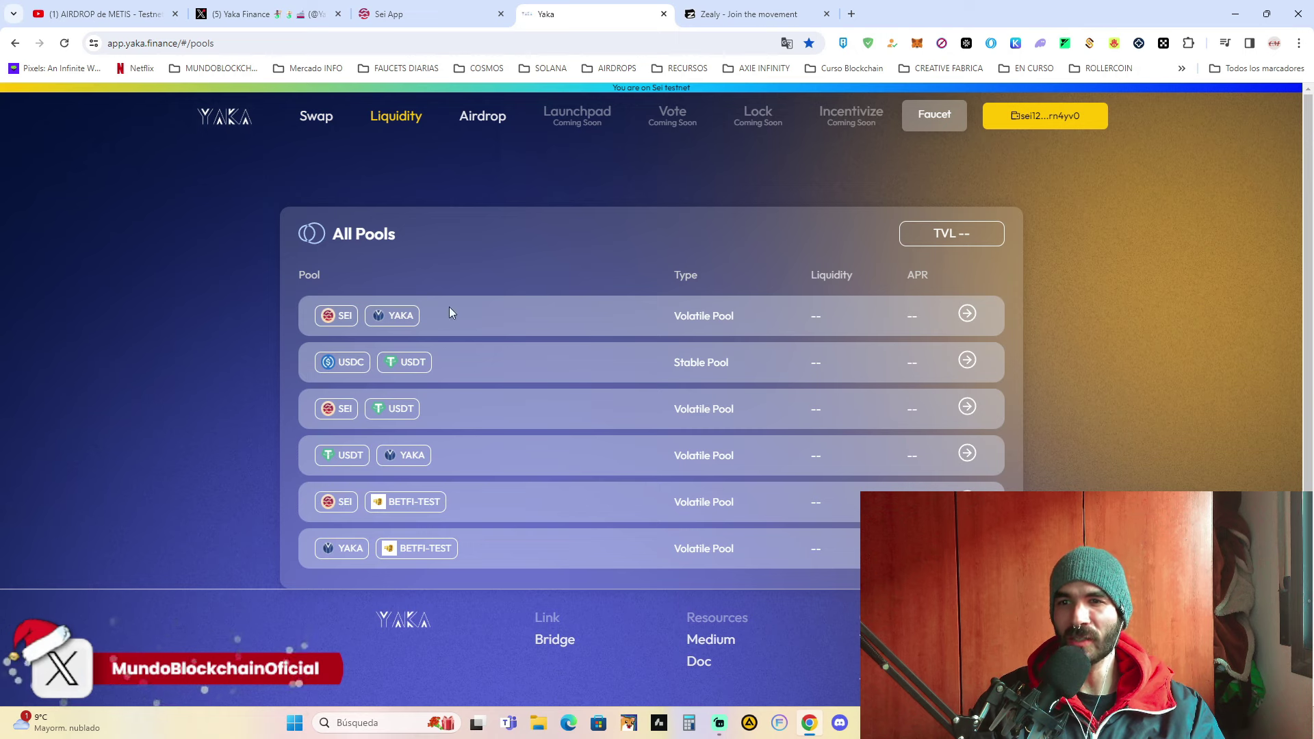
click(317, 118)
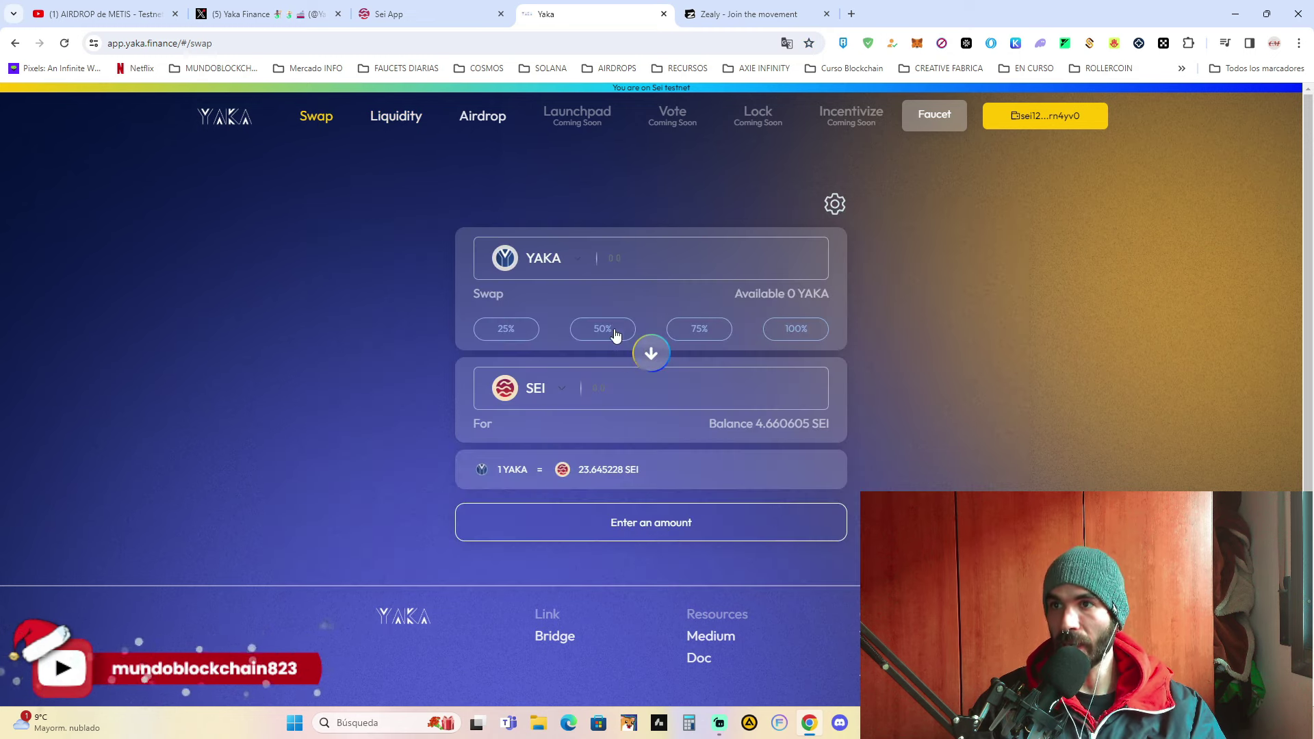
click(651, 352)
click(561, 401)
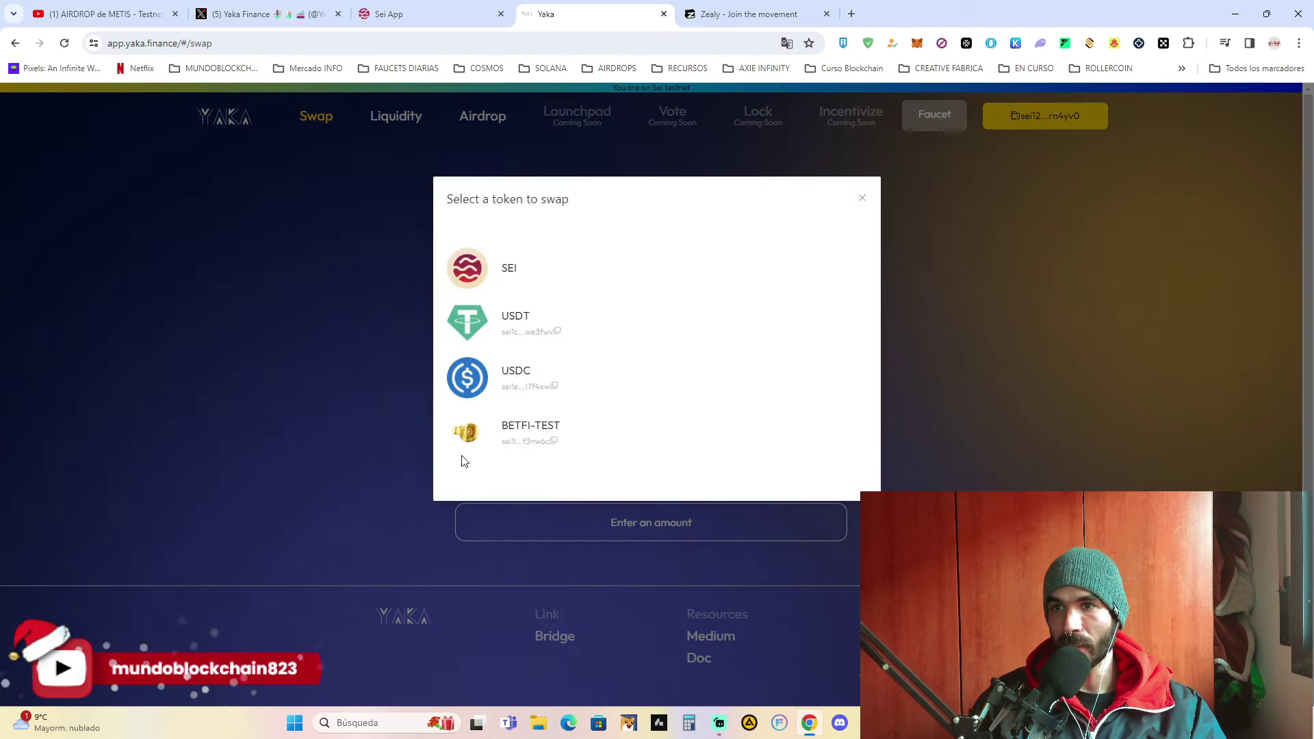
click(466, 438)
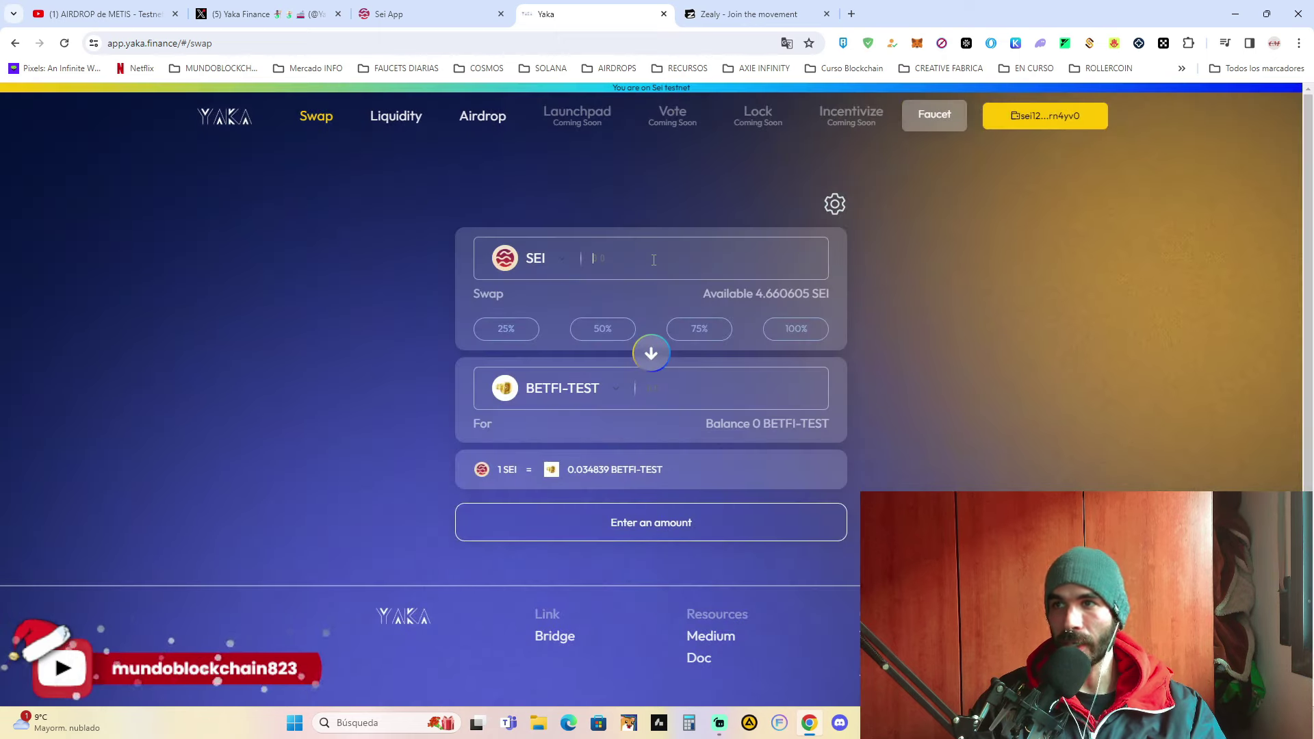
text(1)
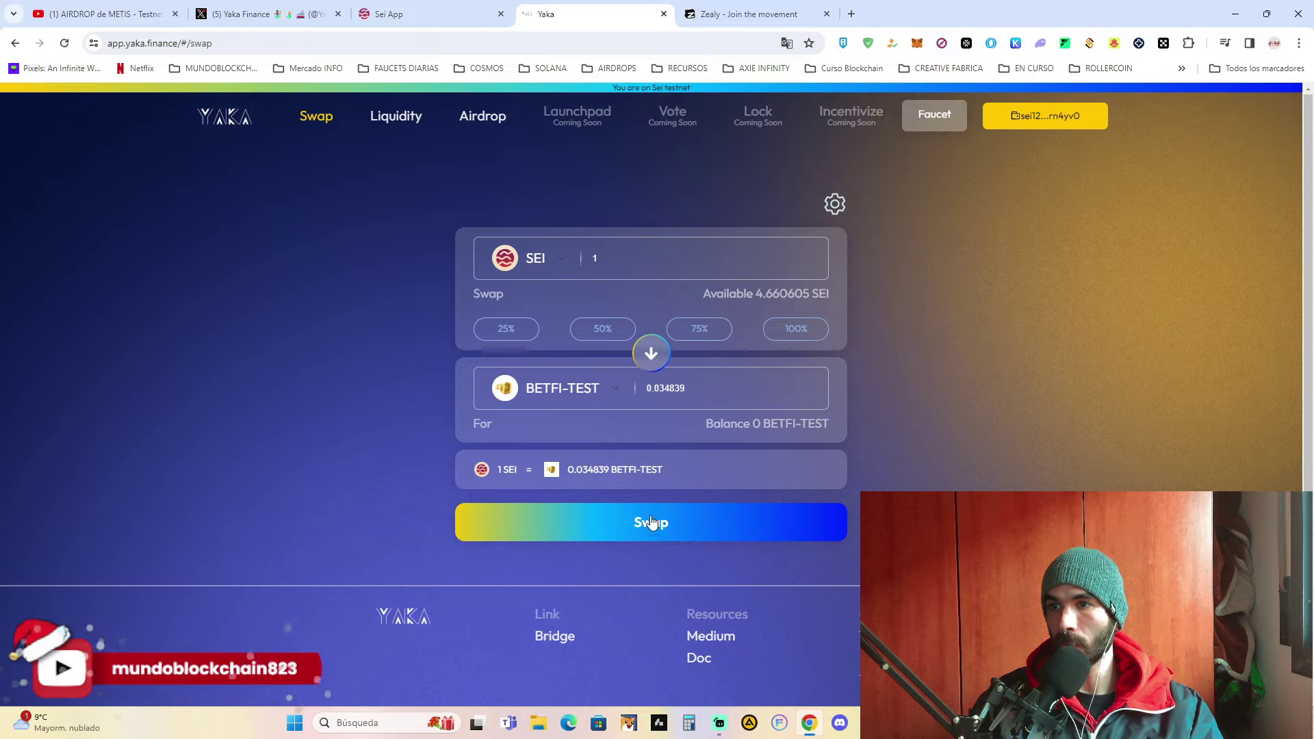
click(652, 527)
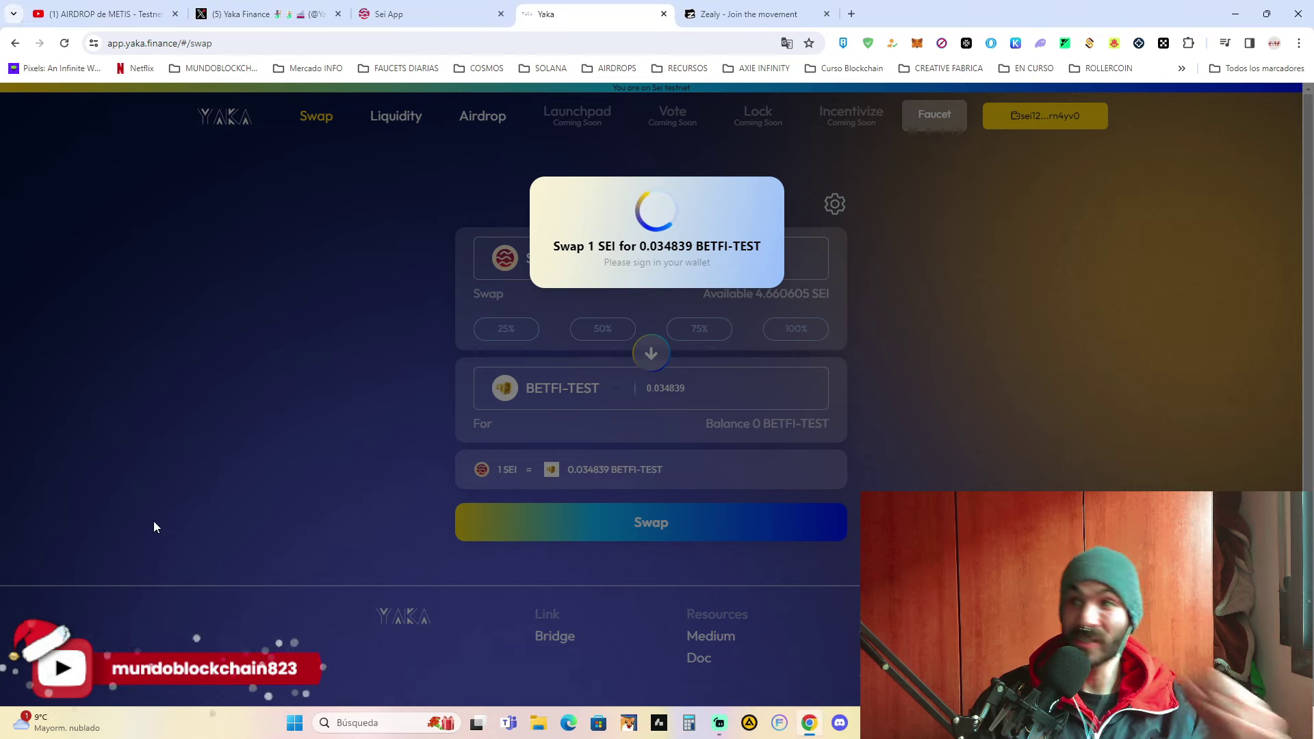
click(239, 268)
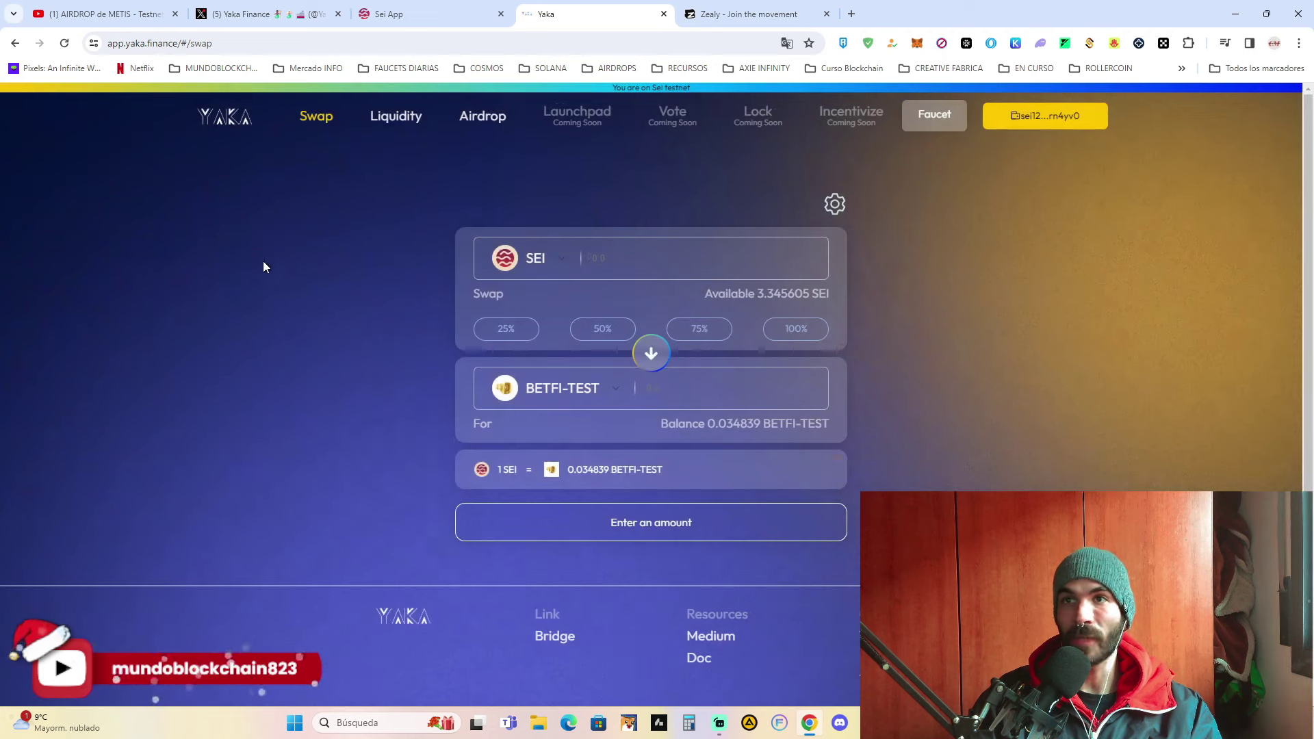
Step: Enter the USDC/USDT stable pool and deposit the maximum USDT balance of 0.009591 with 0.009544 USDC
mouse_move(396, 121)
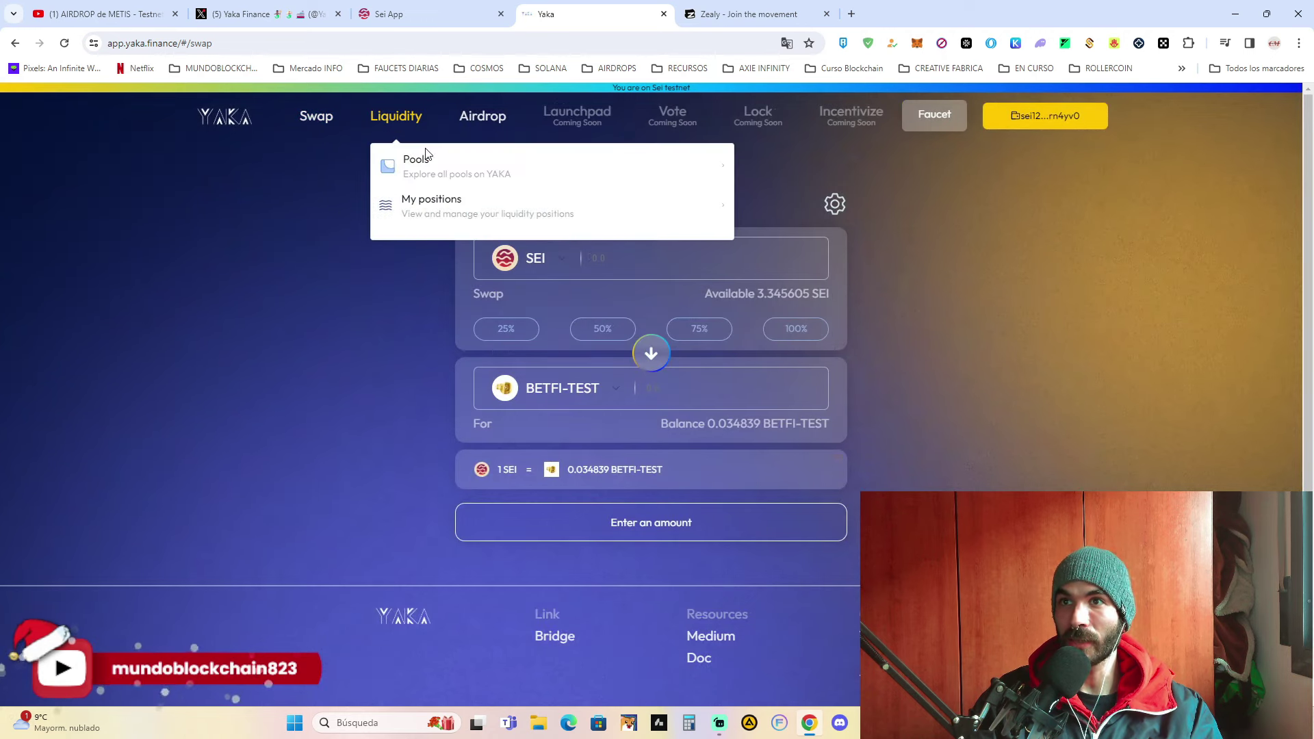
click(456, 168)
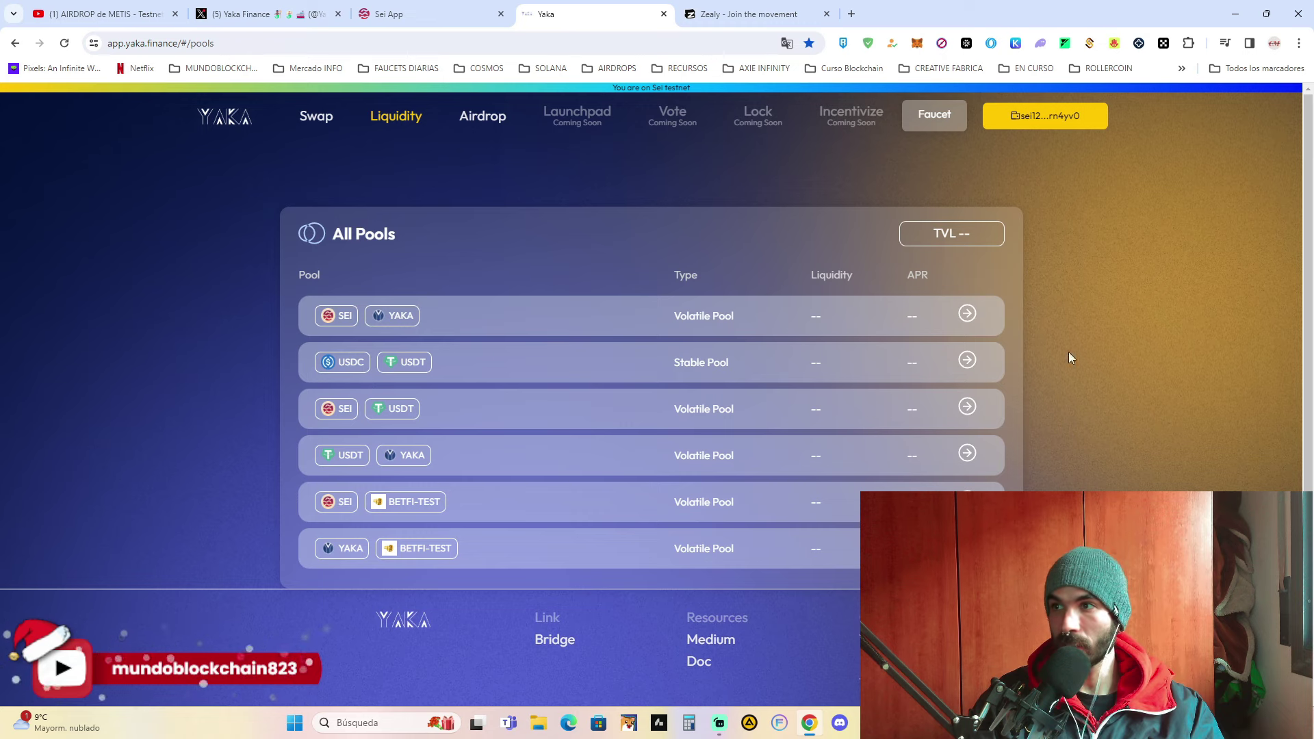
click(967, 361)
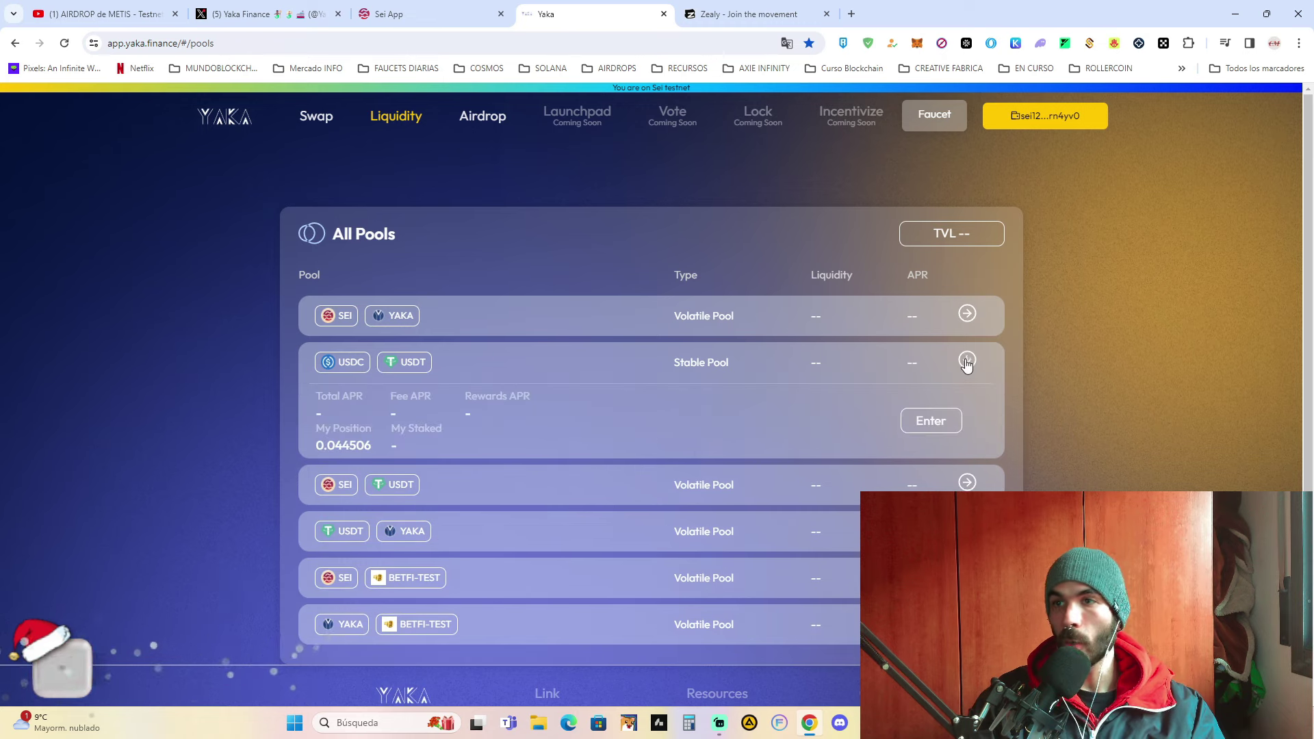
click(952, 431)
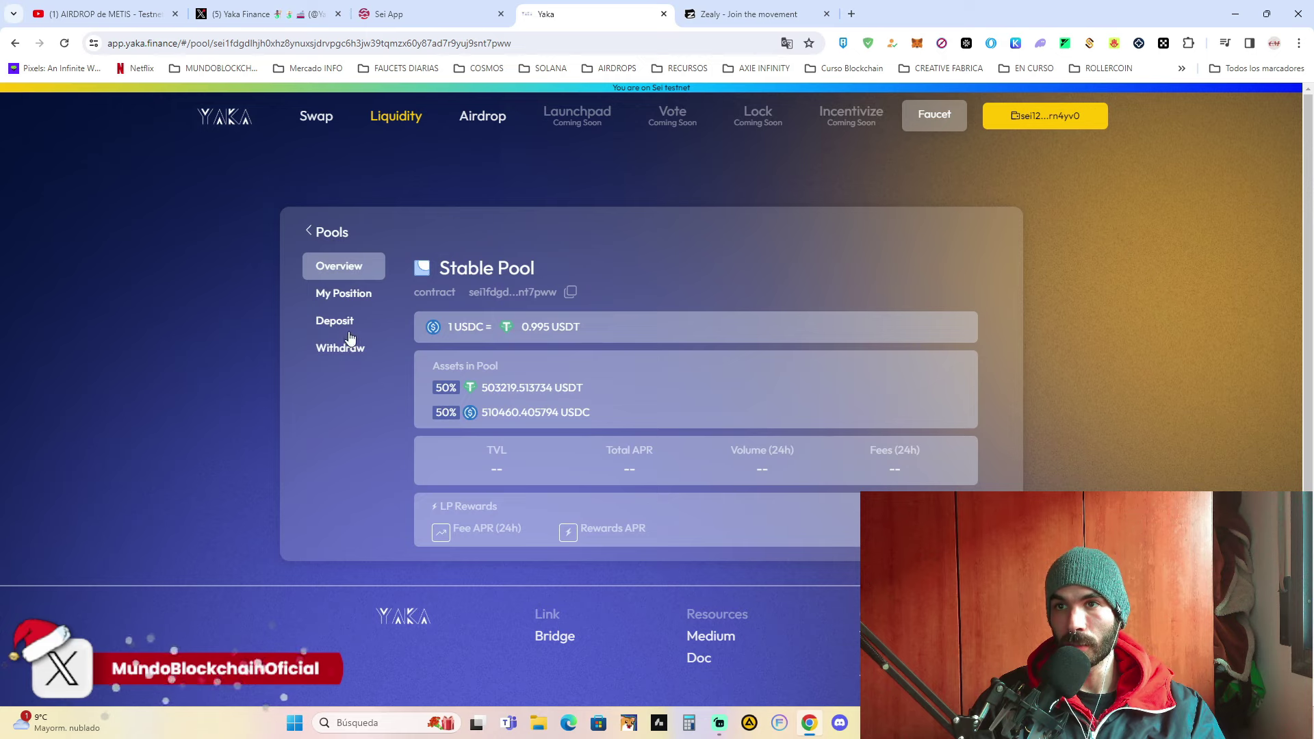
click(335, 322)
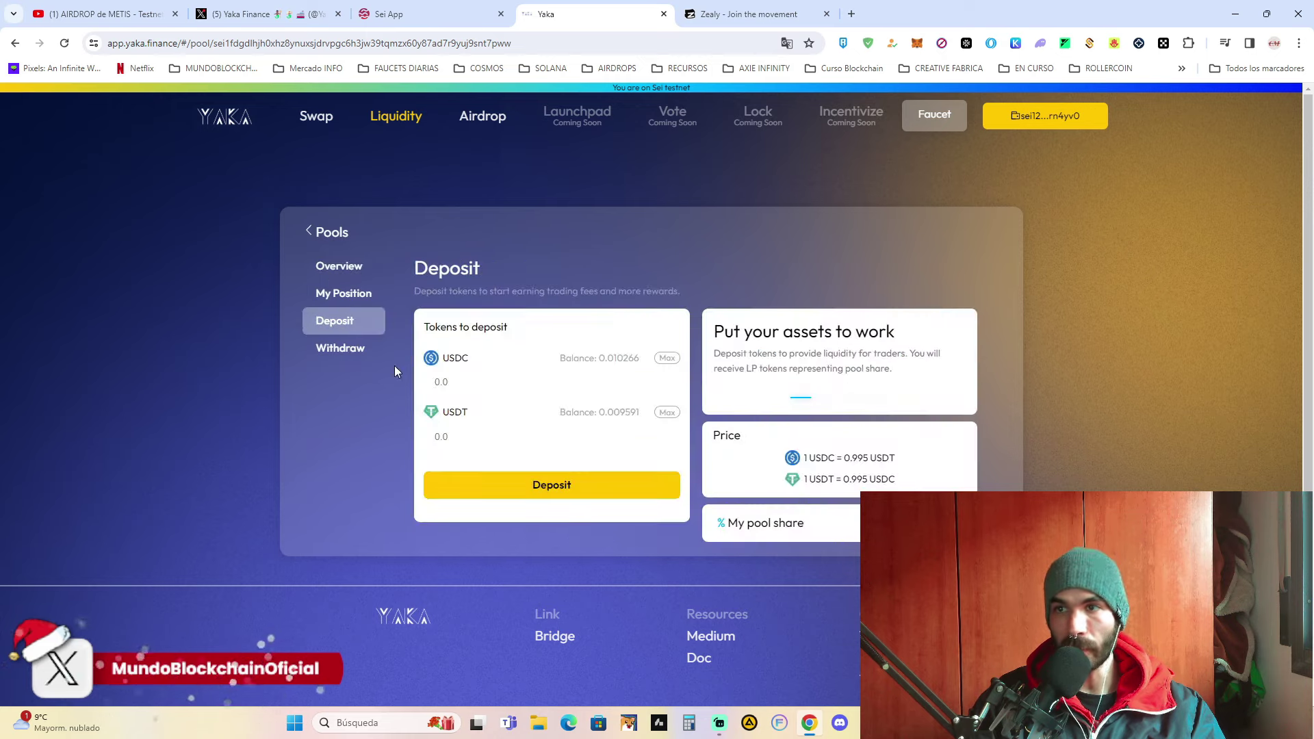
click(668, 414)
click(590, 487)
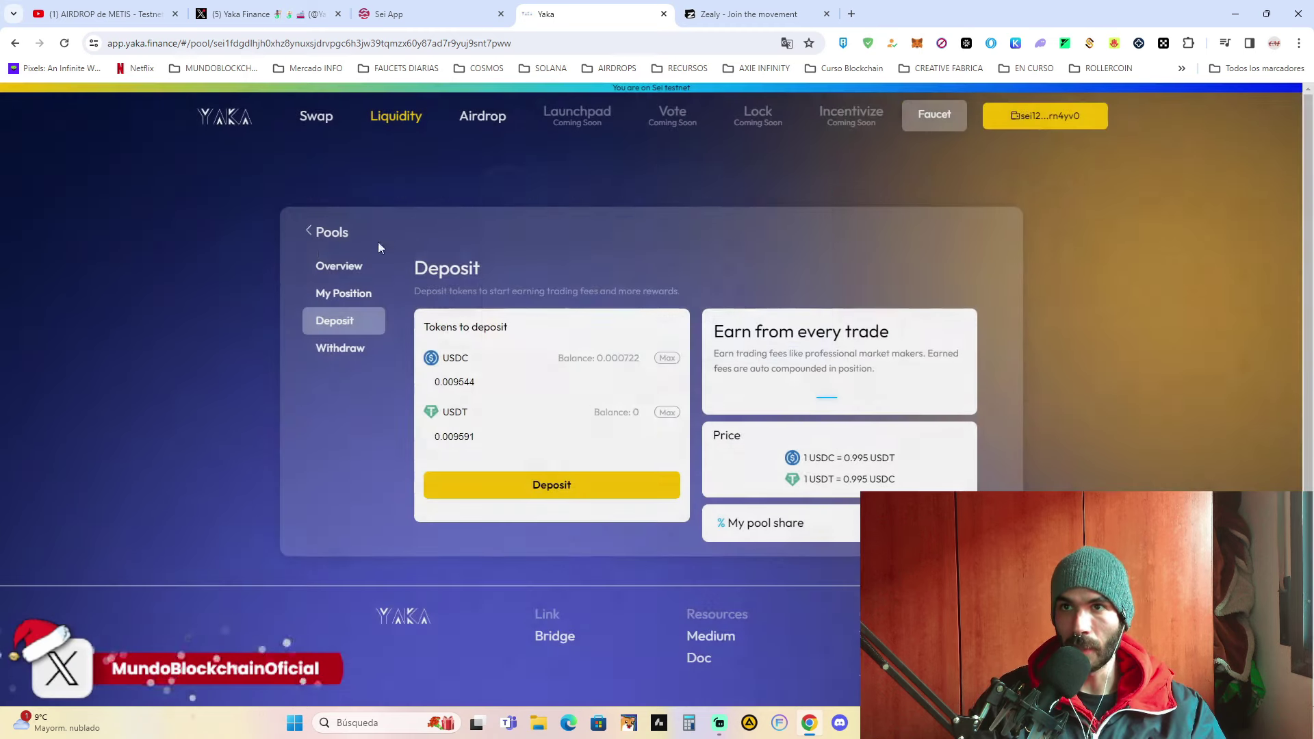
Step: Enter the SEI/BETFI-TEST volatile pool and deposit the maximum BETFI-TEST balance of 0.034839 with 0.99404 SEI
click(308, 233)
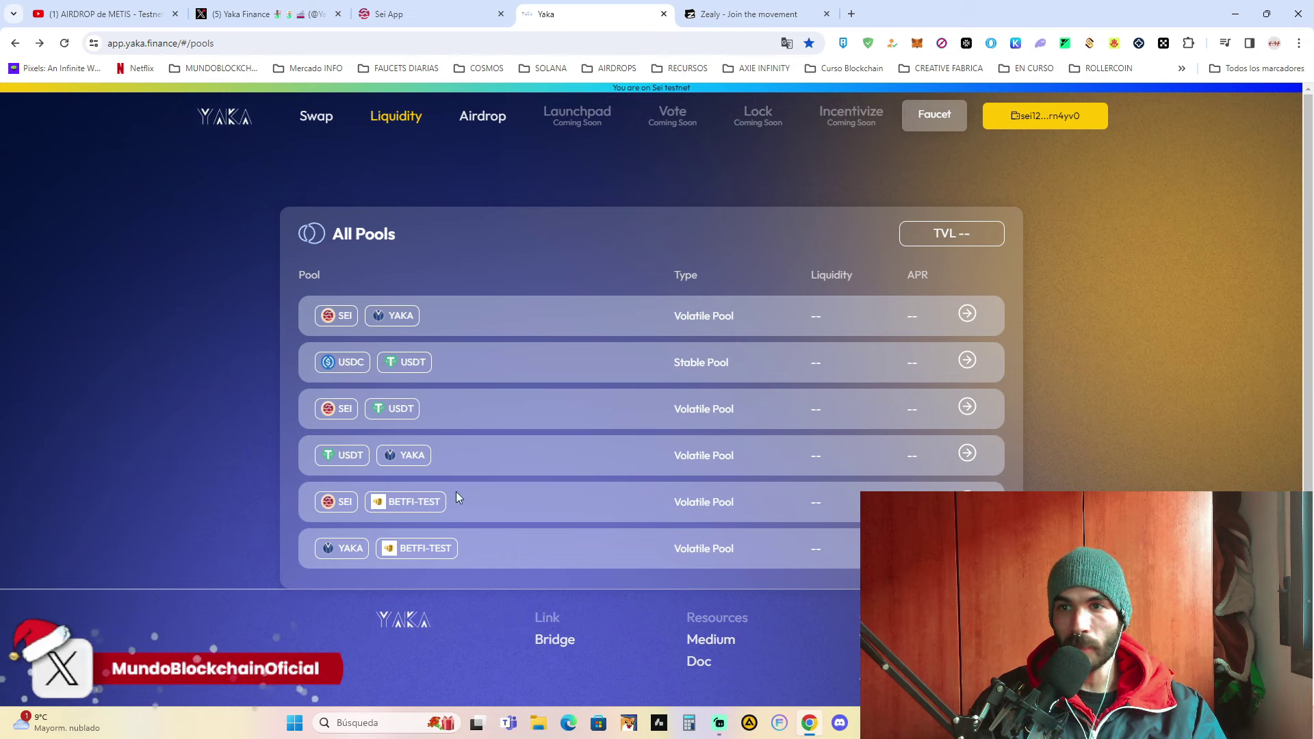
click(838, 503)
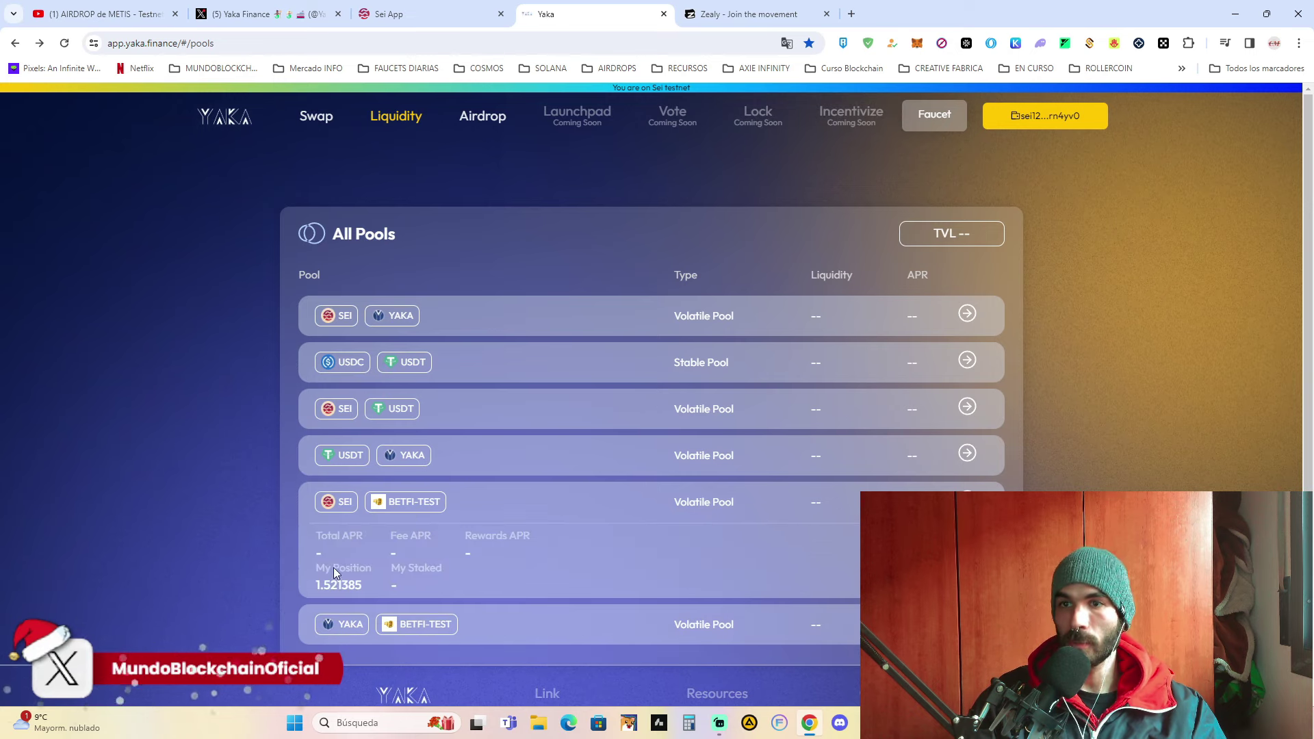
click(967, 498)
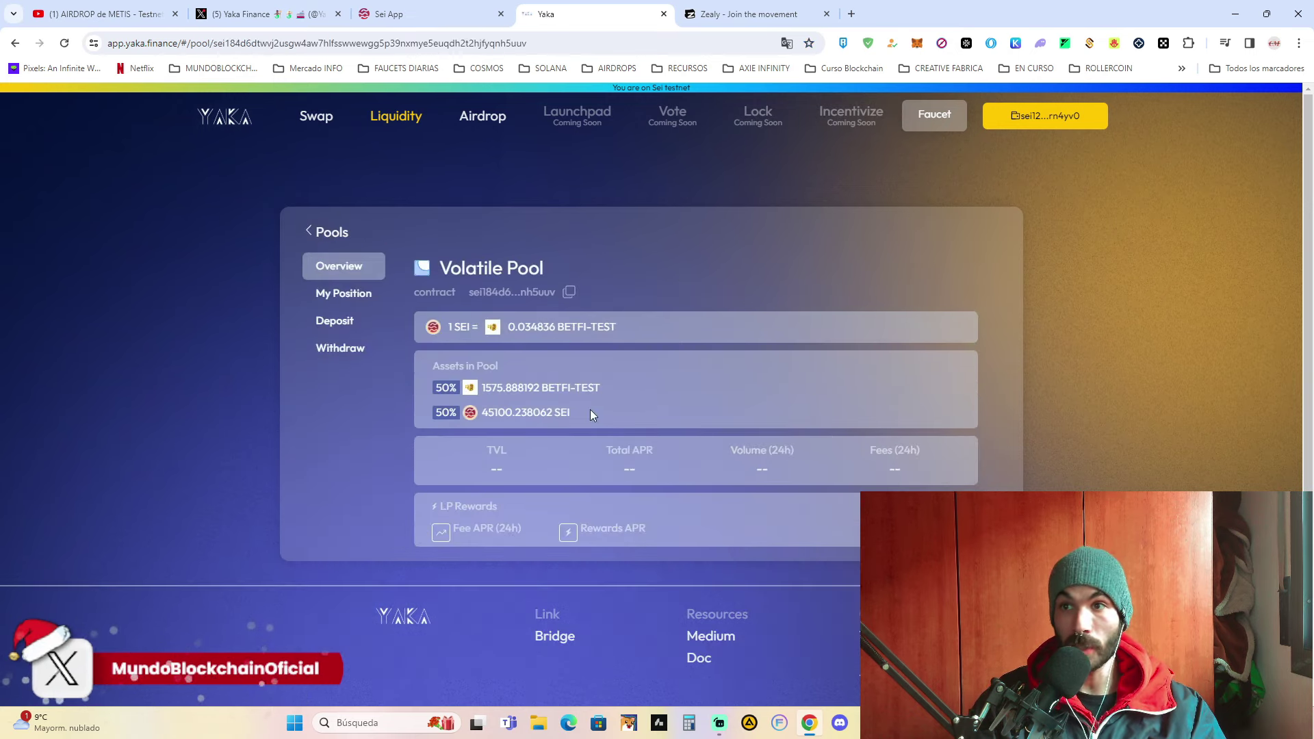
click(343, 328)
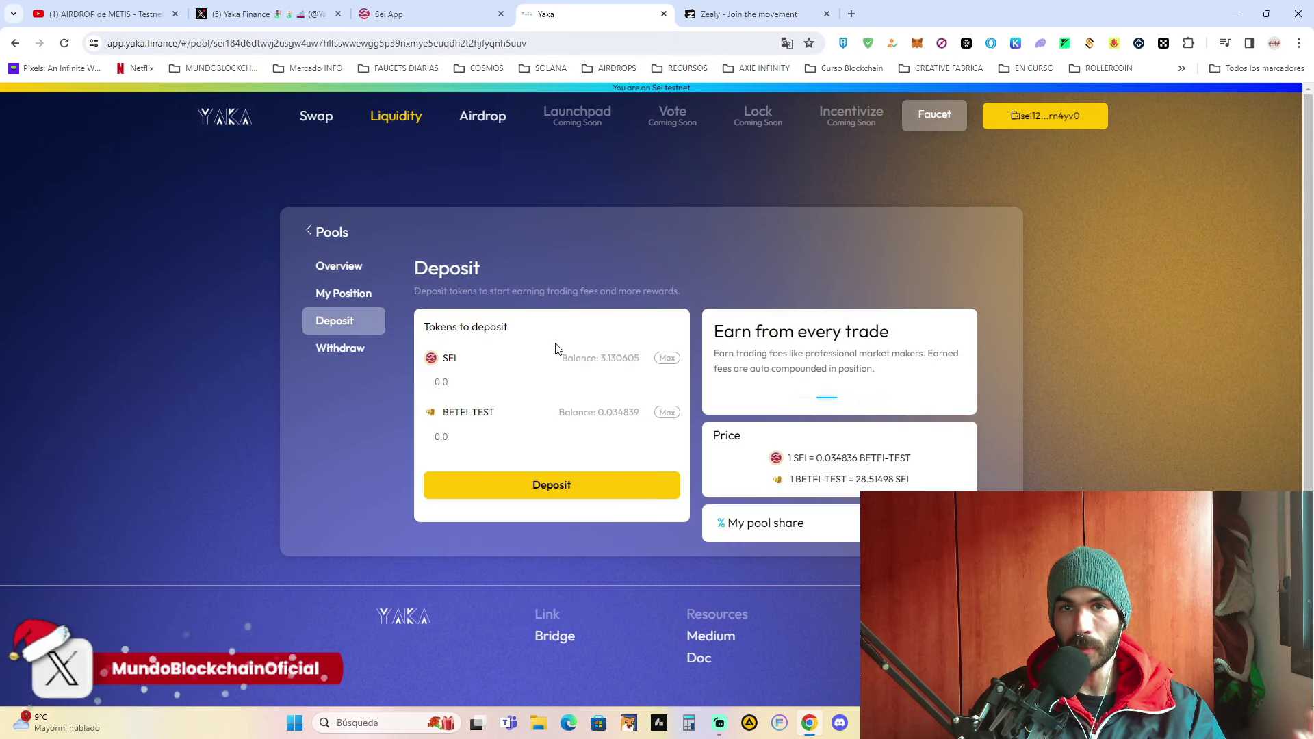
click(668, 415)
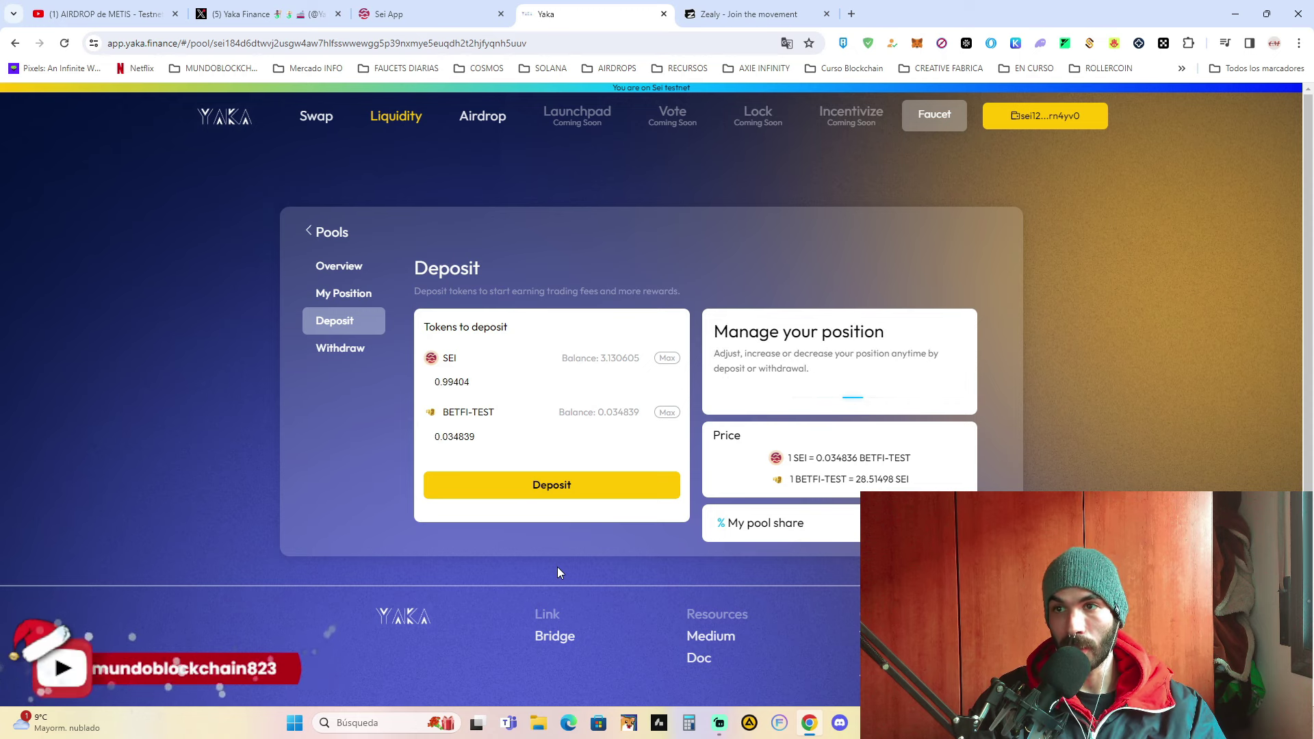
click(558, 487)
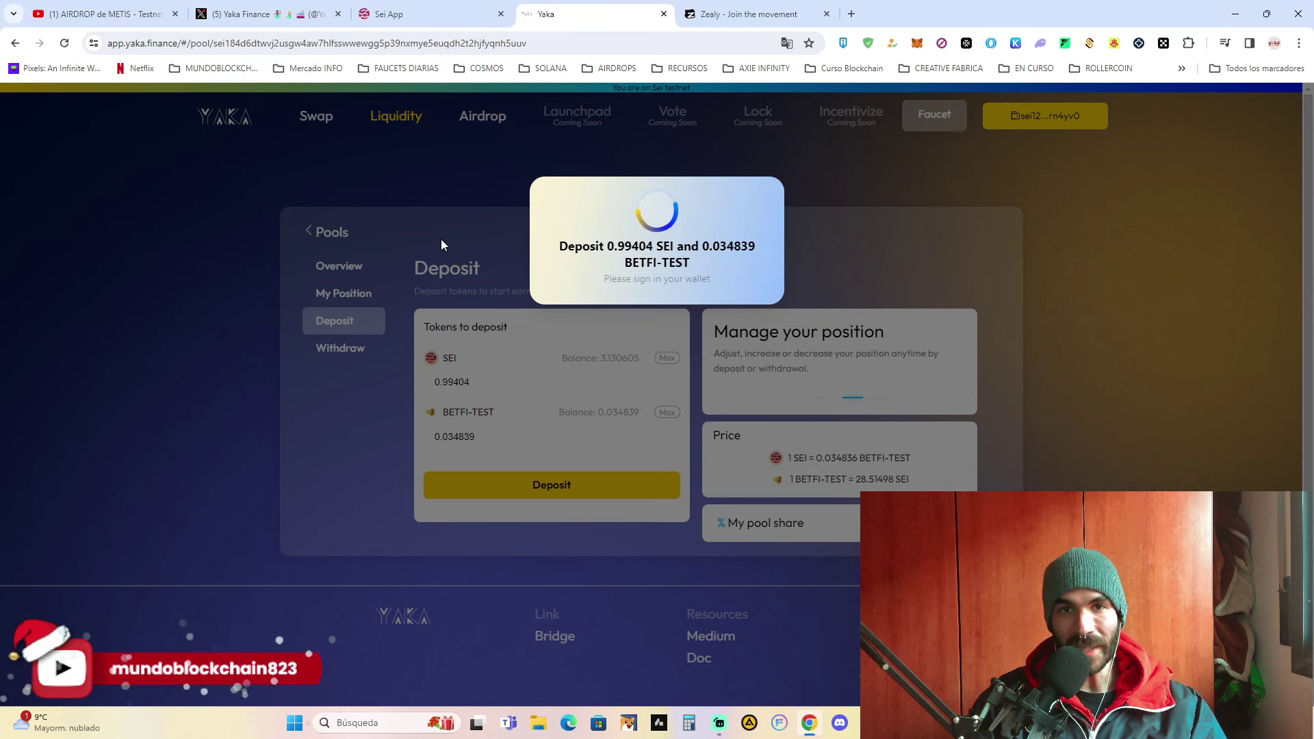
click(466, 216)
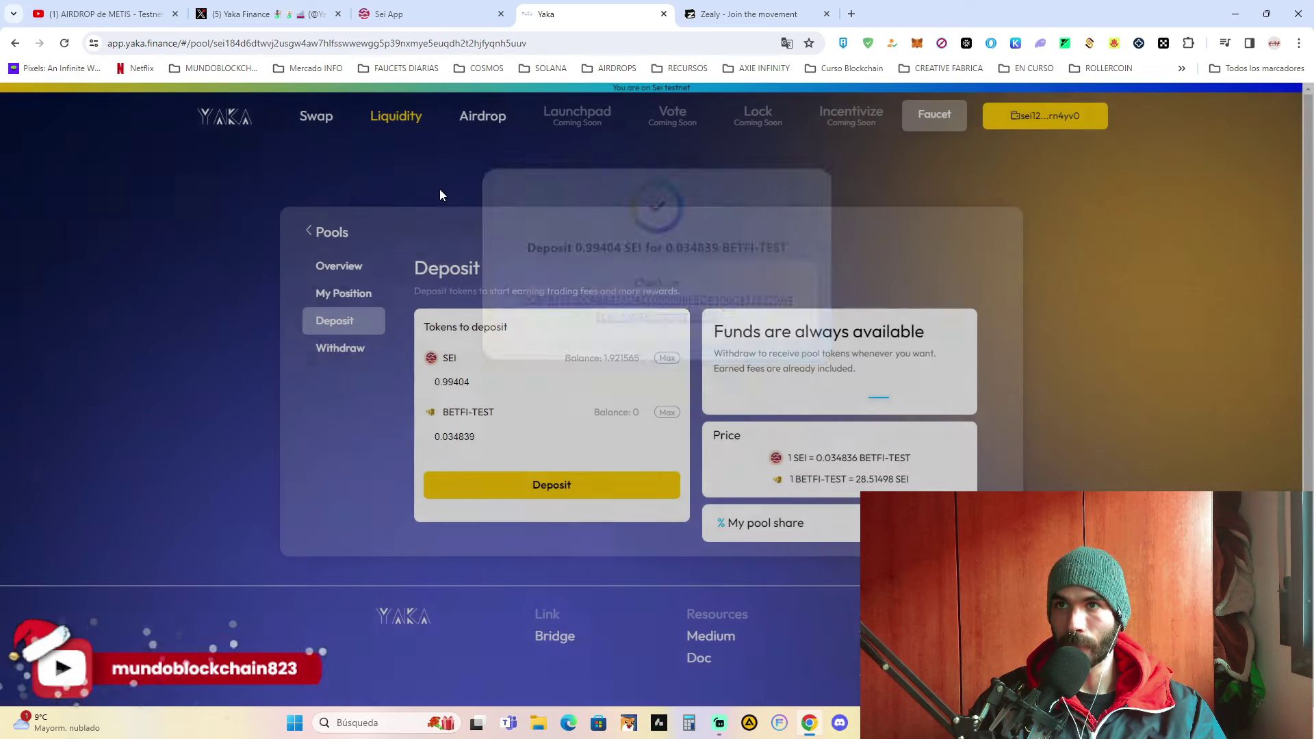
Step: Return to the list of all pools and recheck the SEI/BETFI-TEST pool's deposit page and token balances
mouse_move(395, 118)
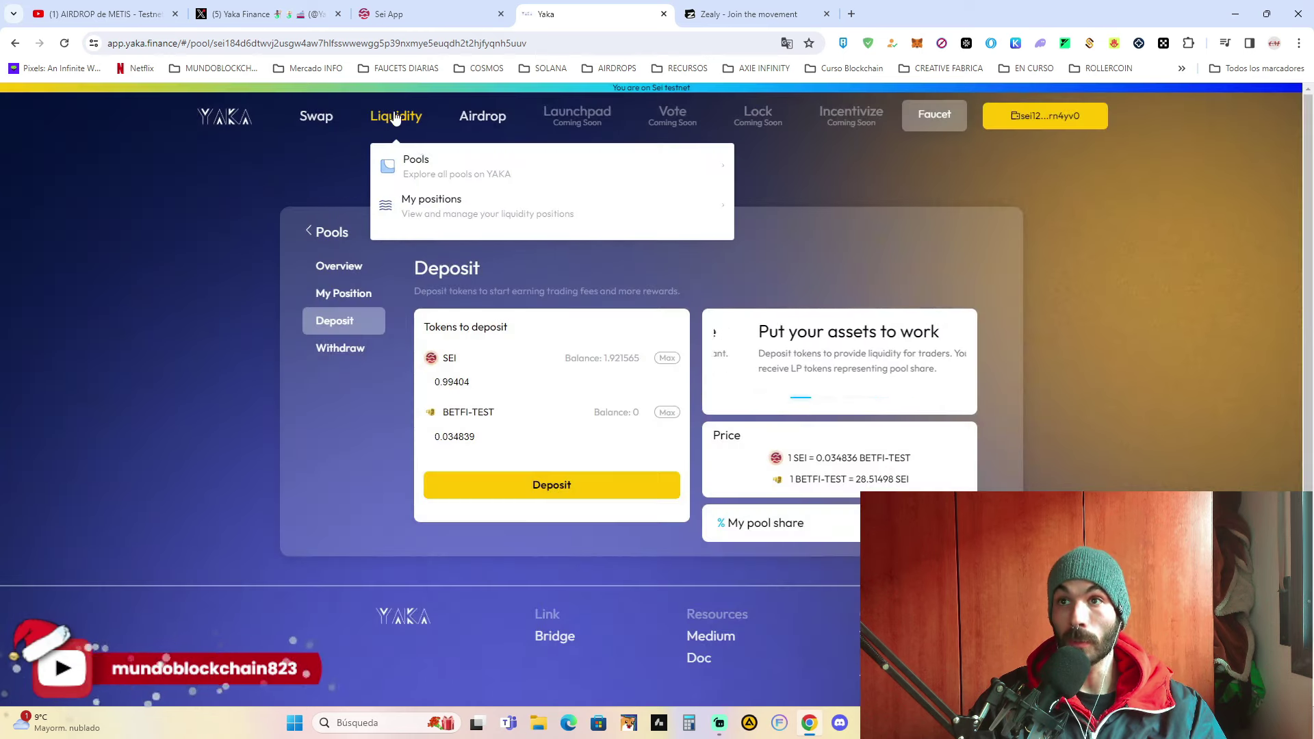
click(441, 174)
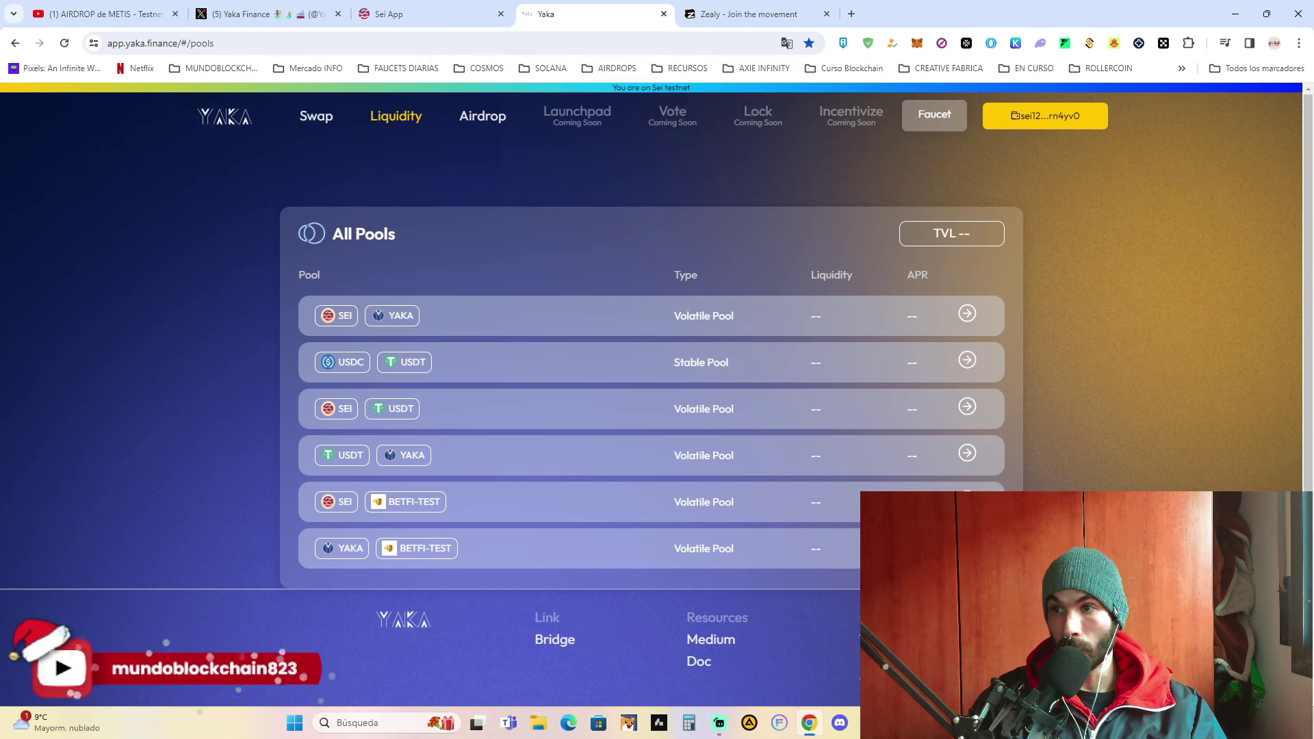
click(1002, 489)
click(967, 499)
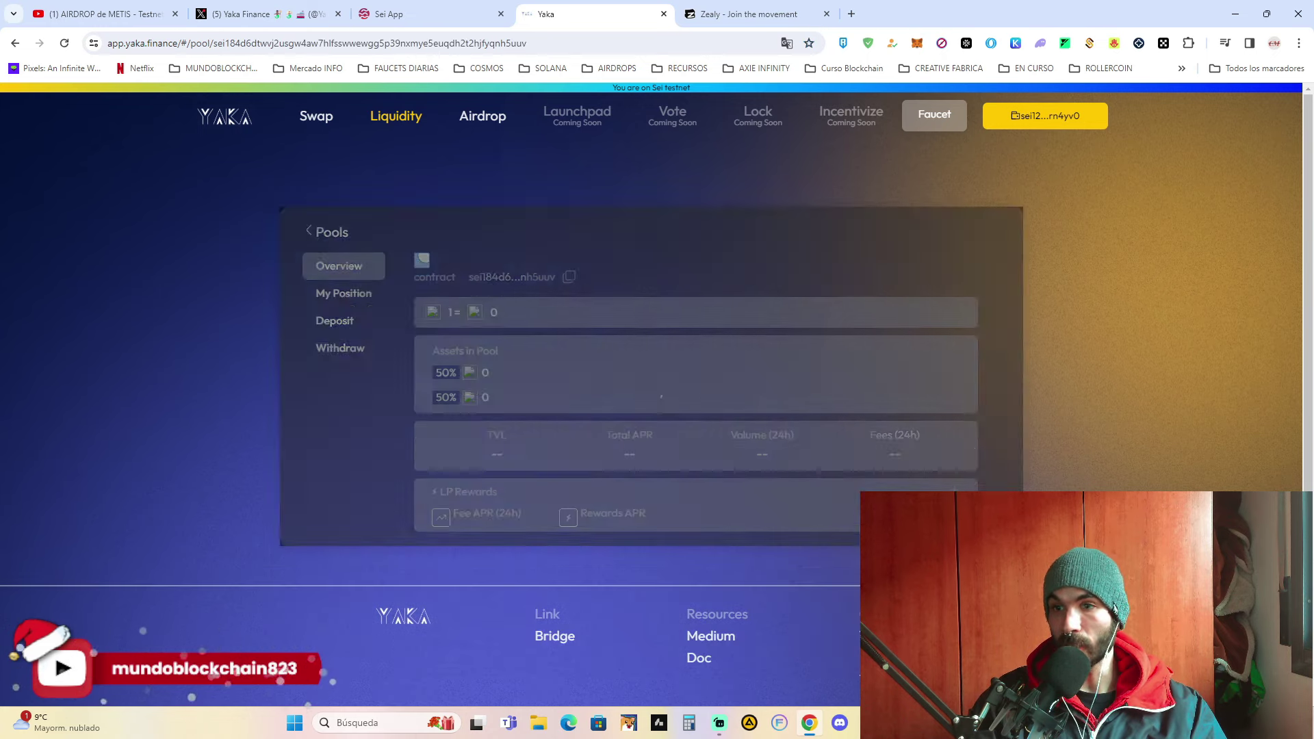
click(331, 327)
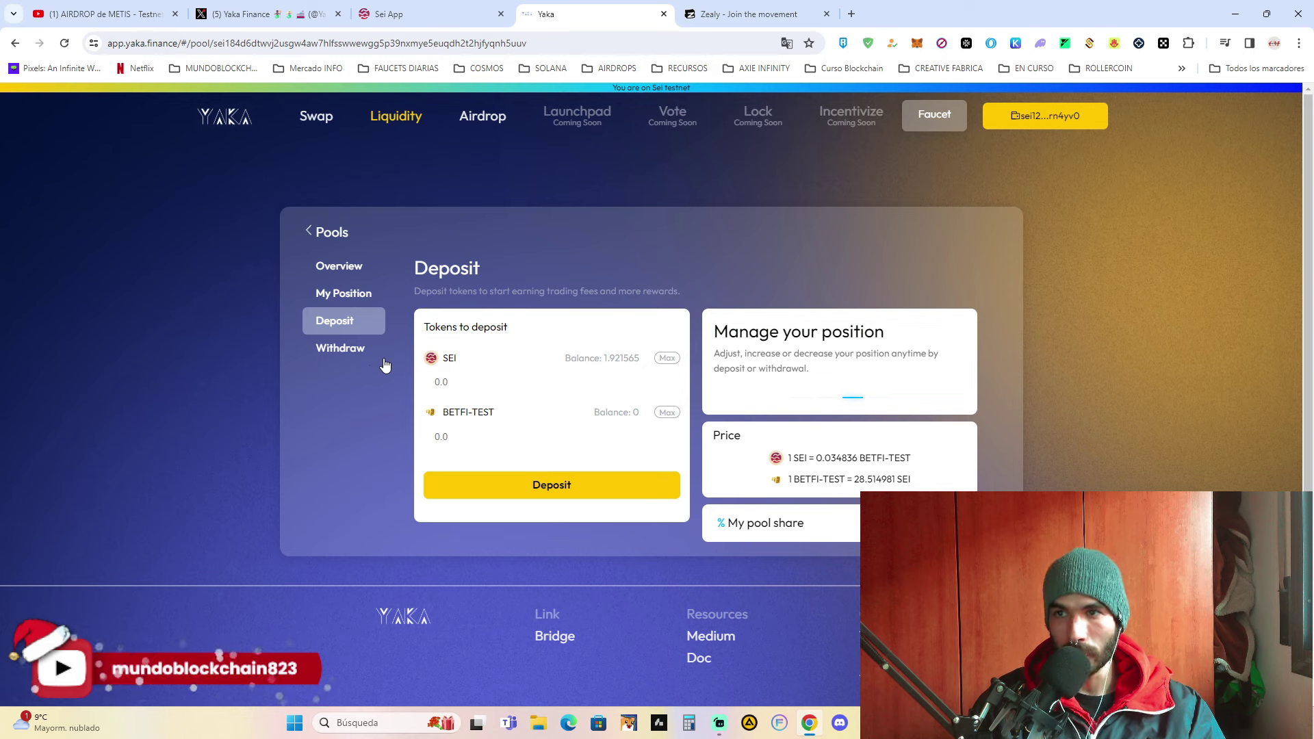
click(321, 234)
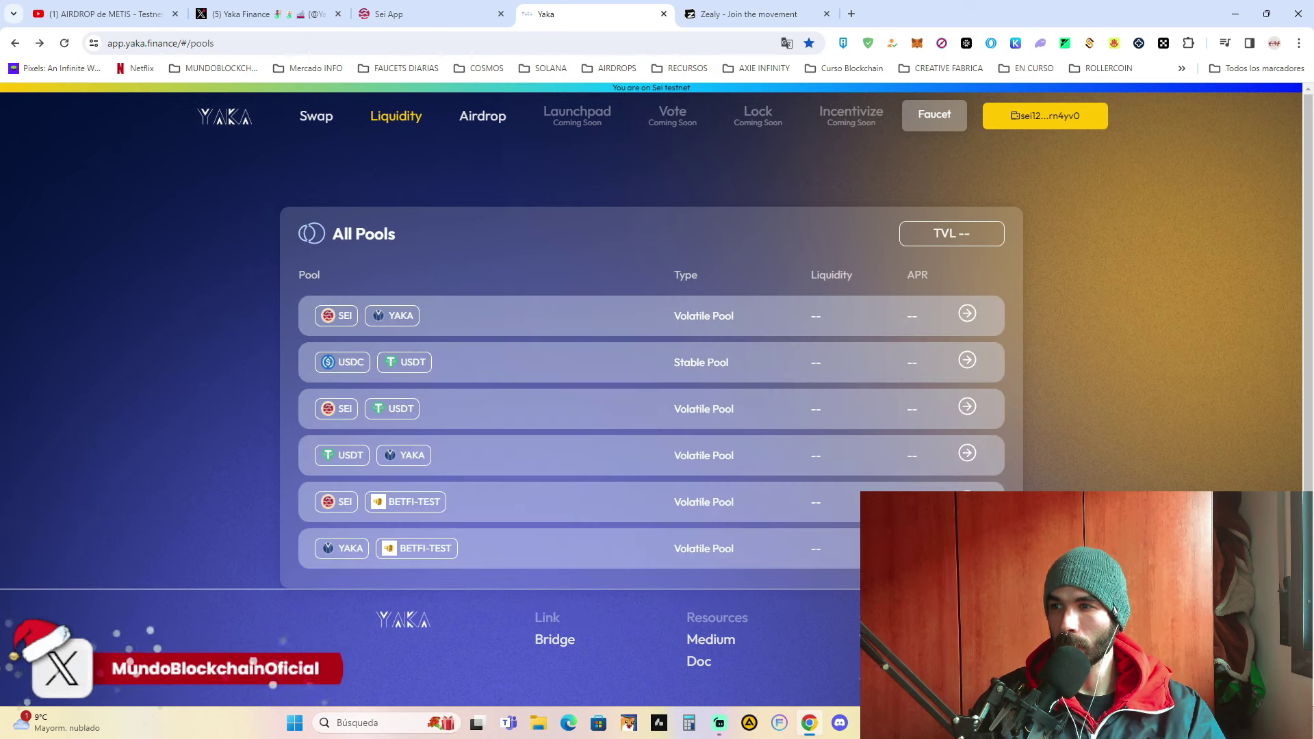
click(541, 502)
click(813, 557)
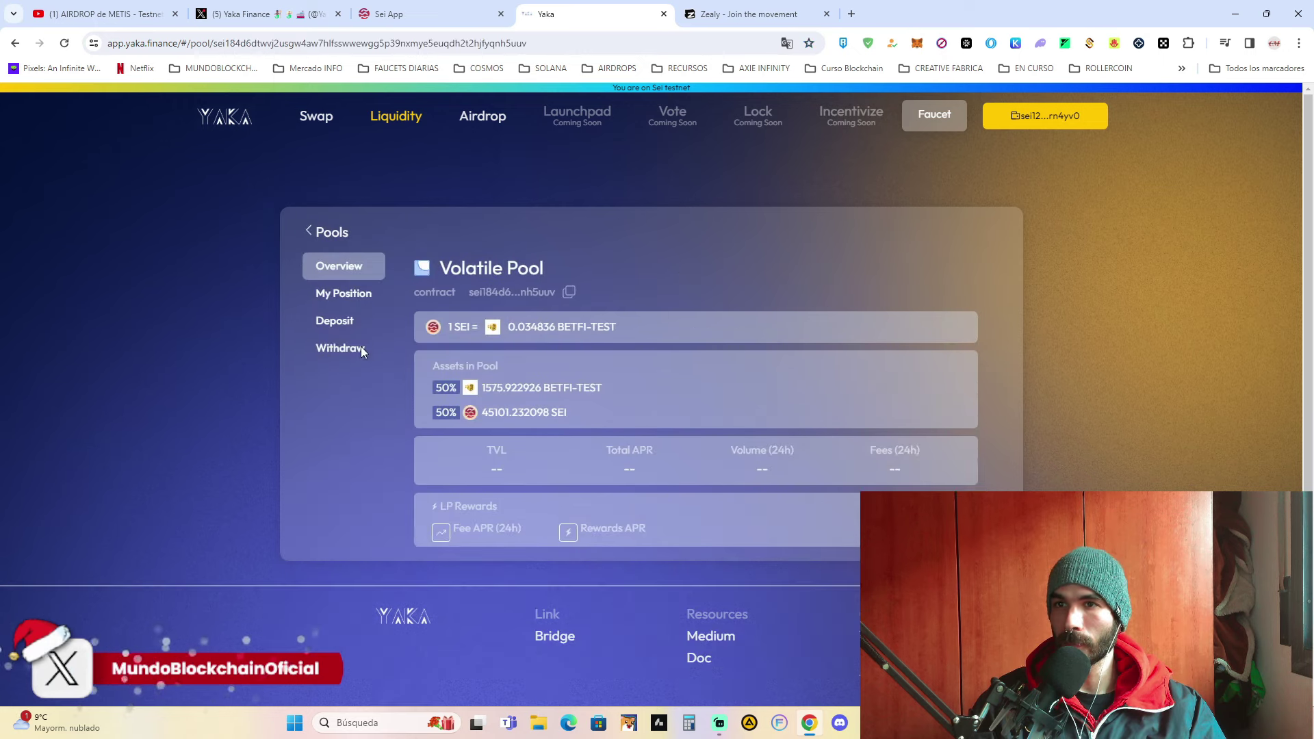
click(334, 322)
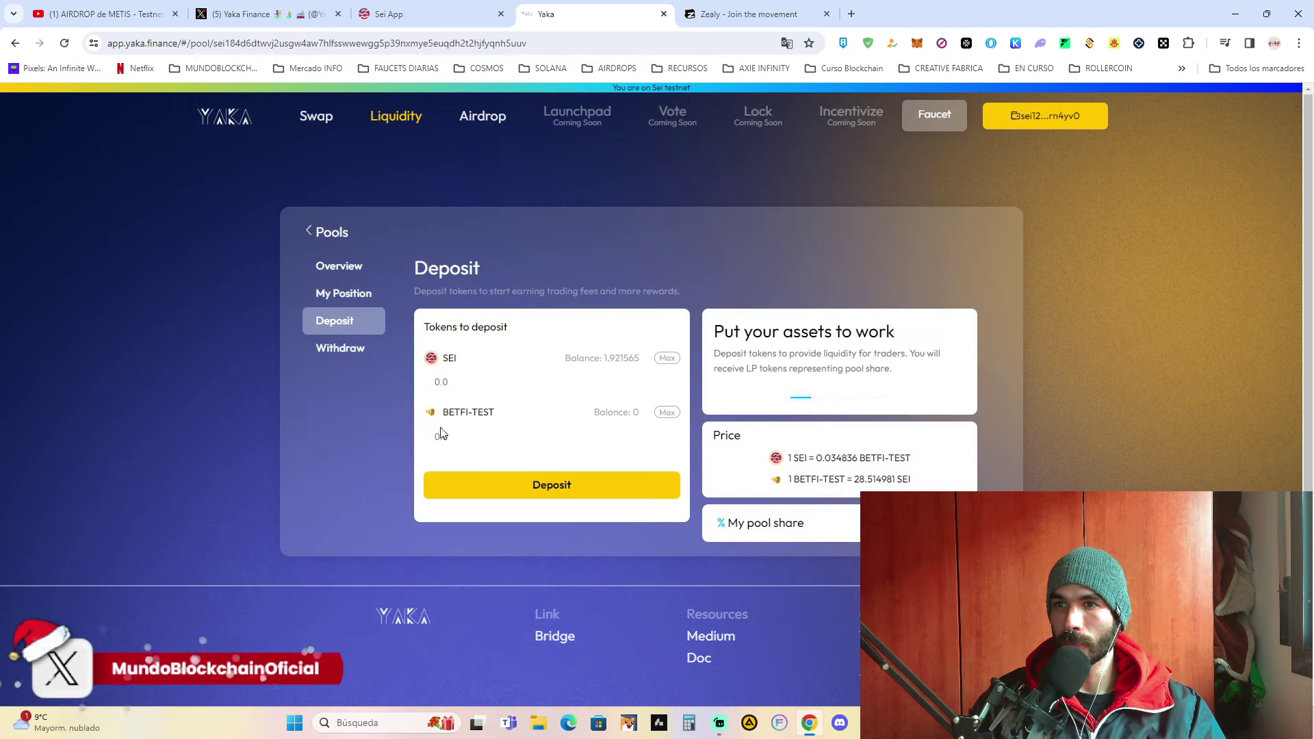
Step: Set up a swap from SEI to BETFI-TEST and swap another 1 SEI for 0.034836 BETFI-TEST
click(331, 120)
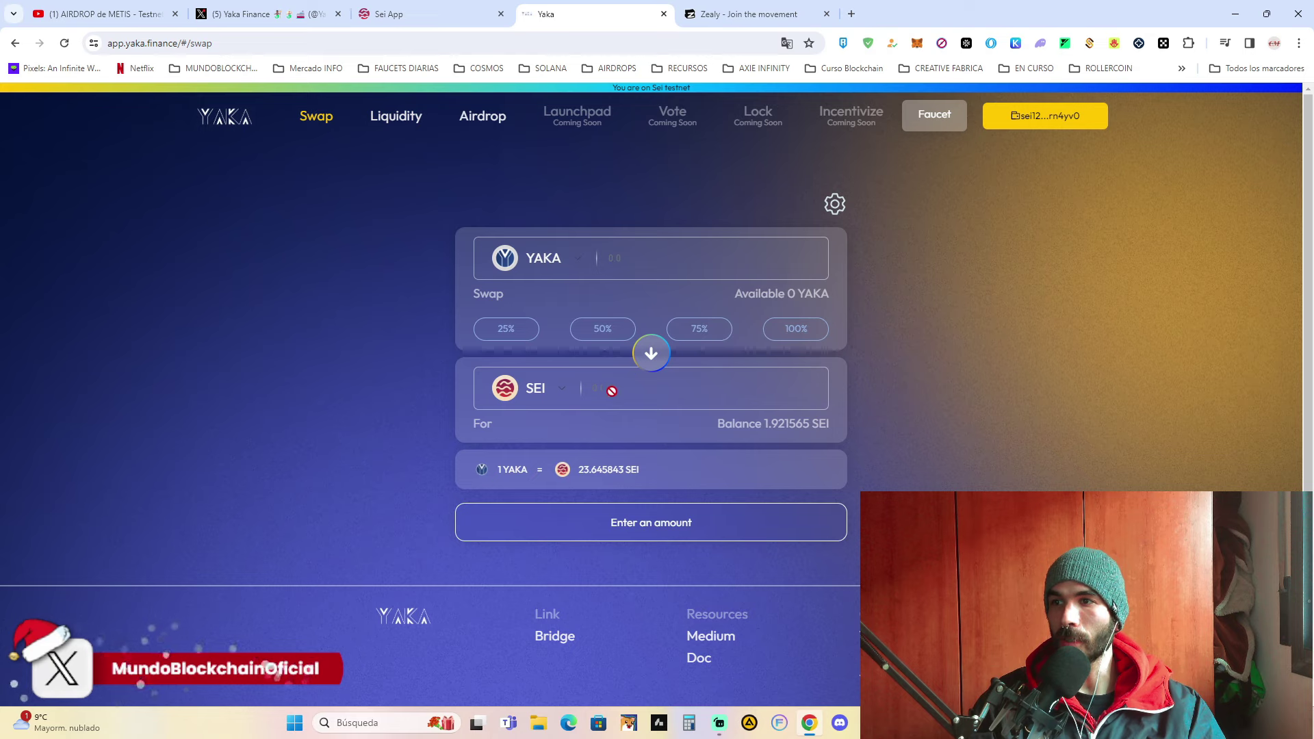
click(560, 387)
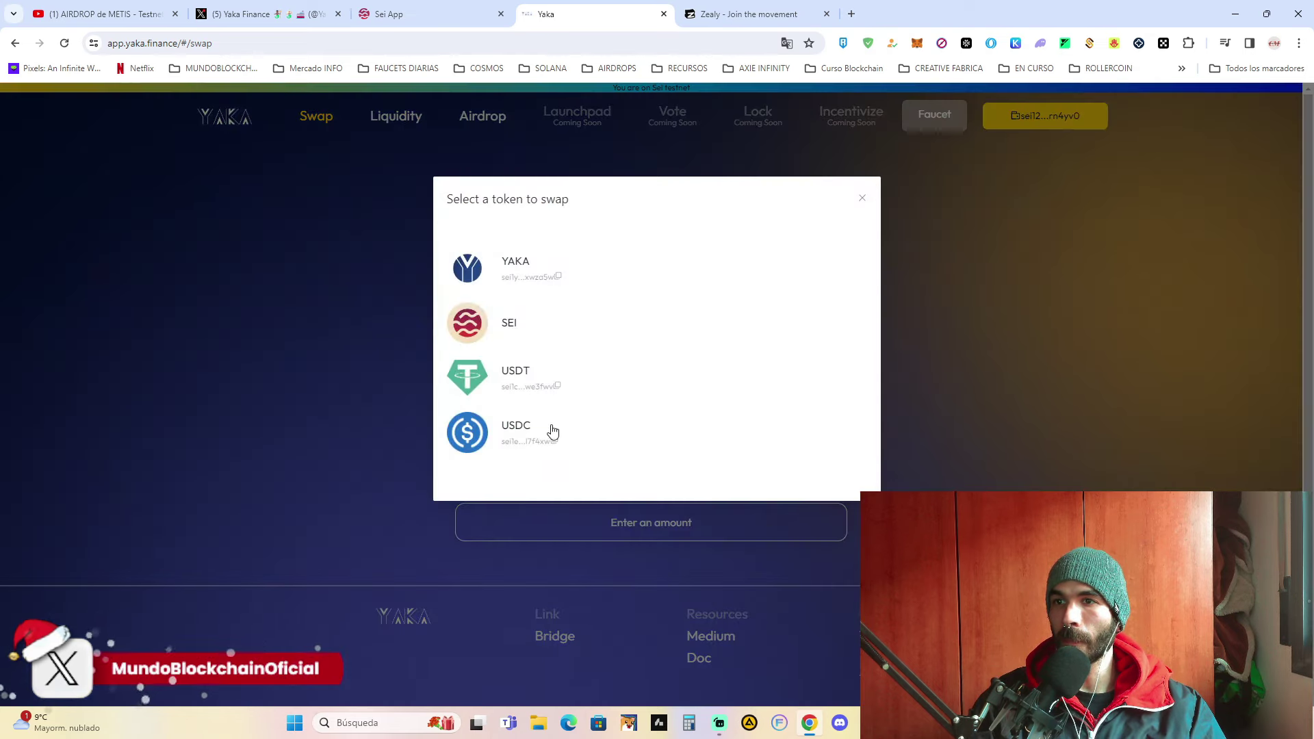
click(556, 428)
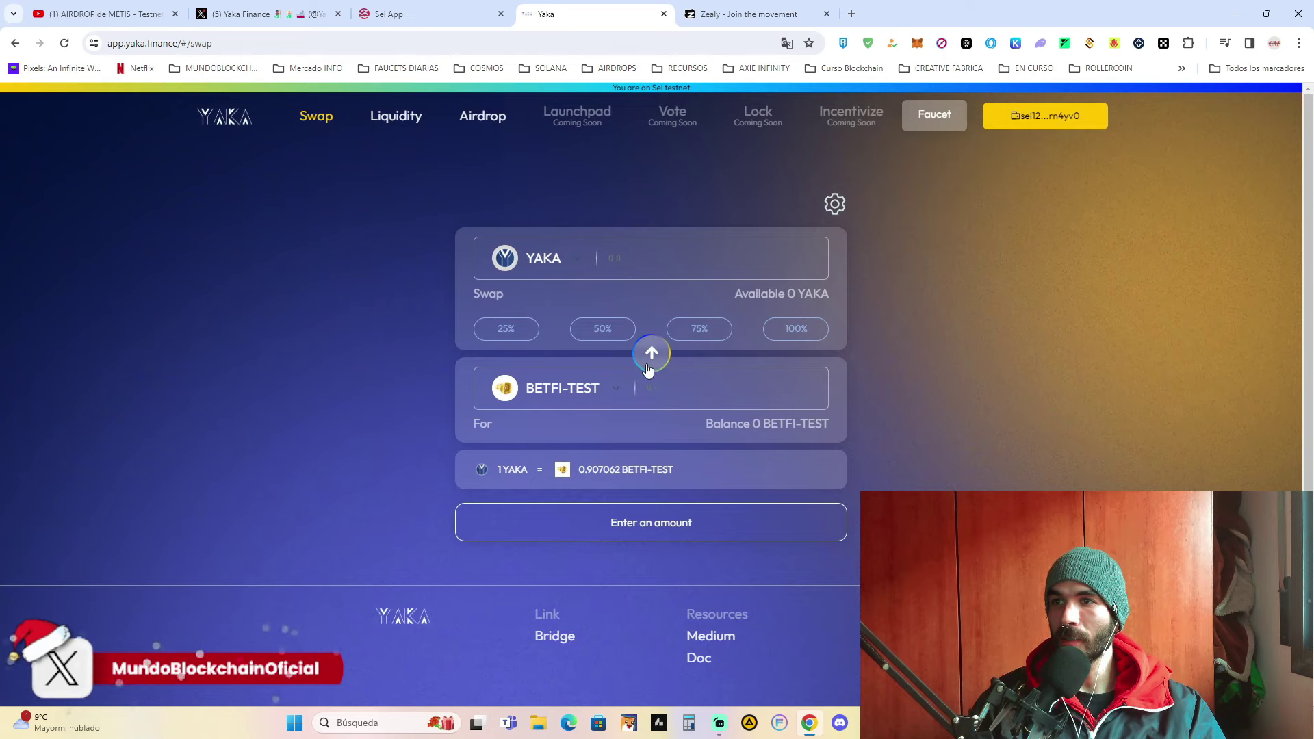
click(575, 263)
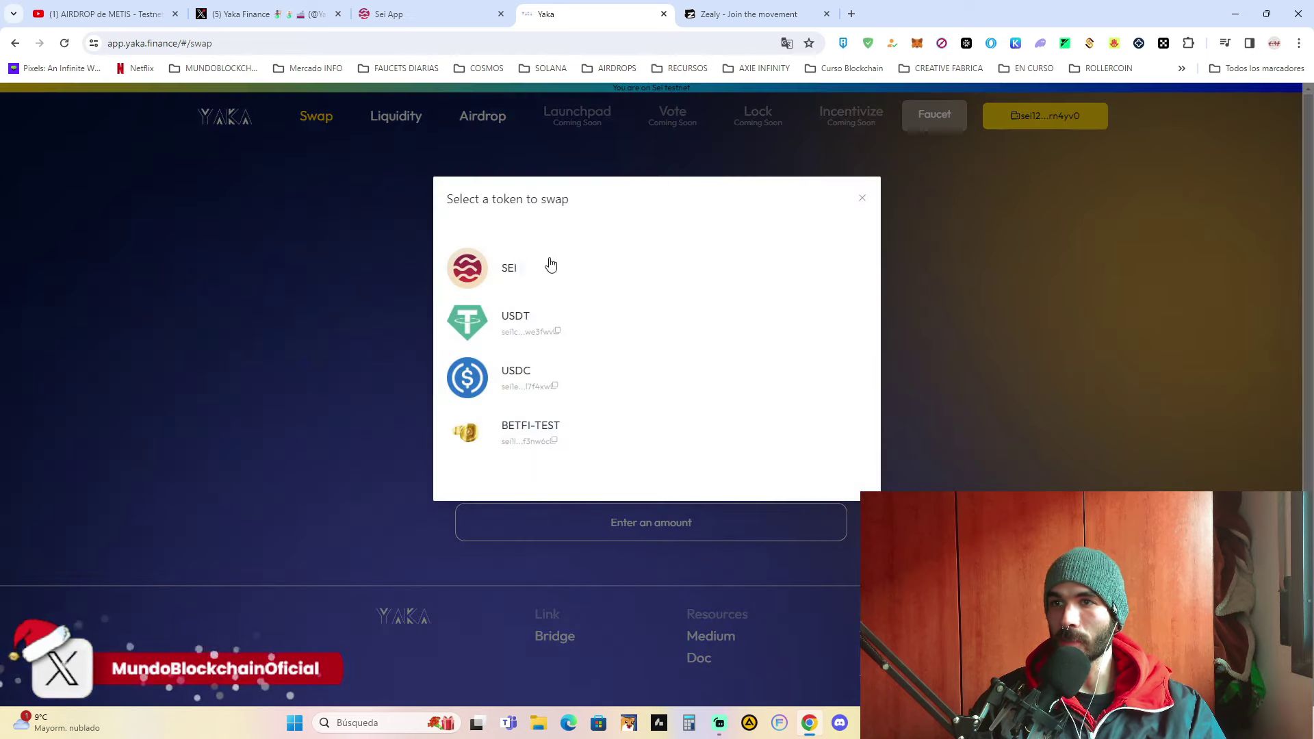
click(510, 267)
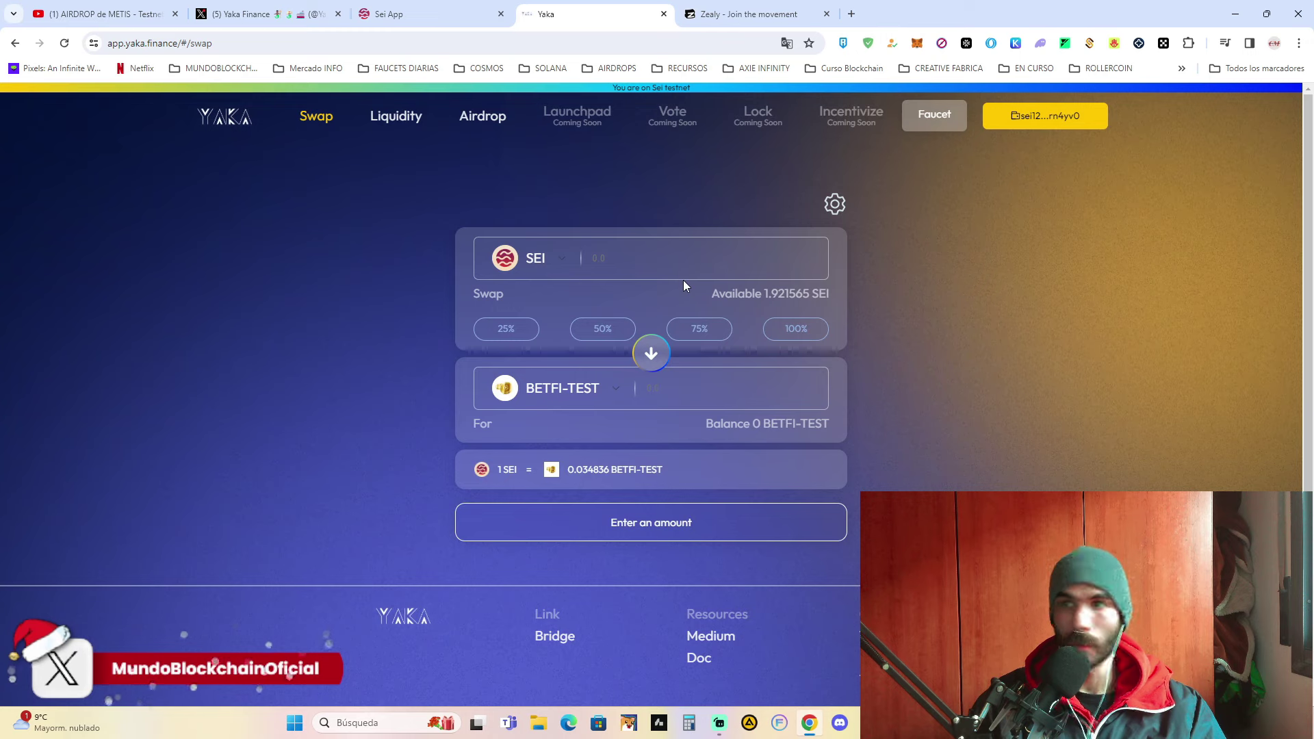
text(1)
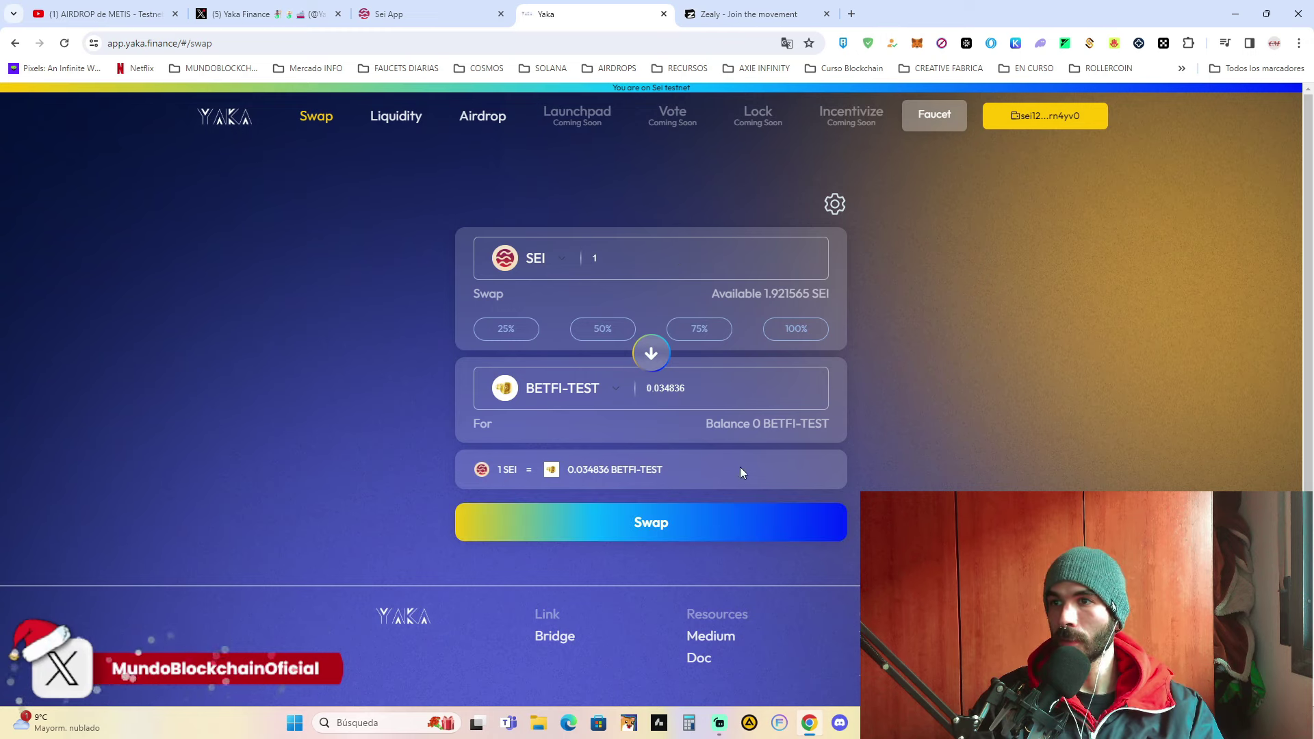
click(634, 523)
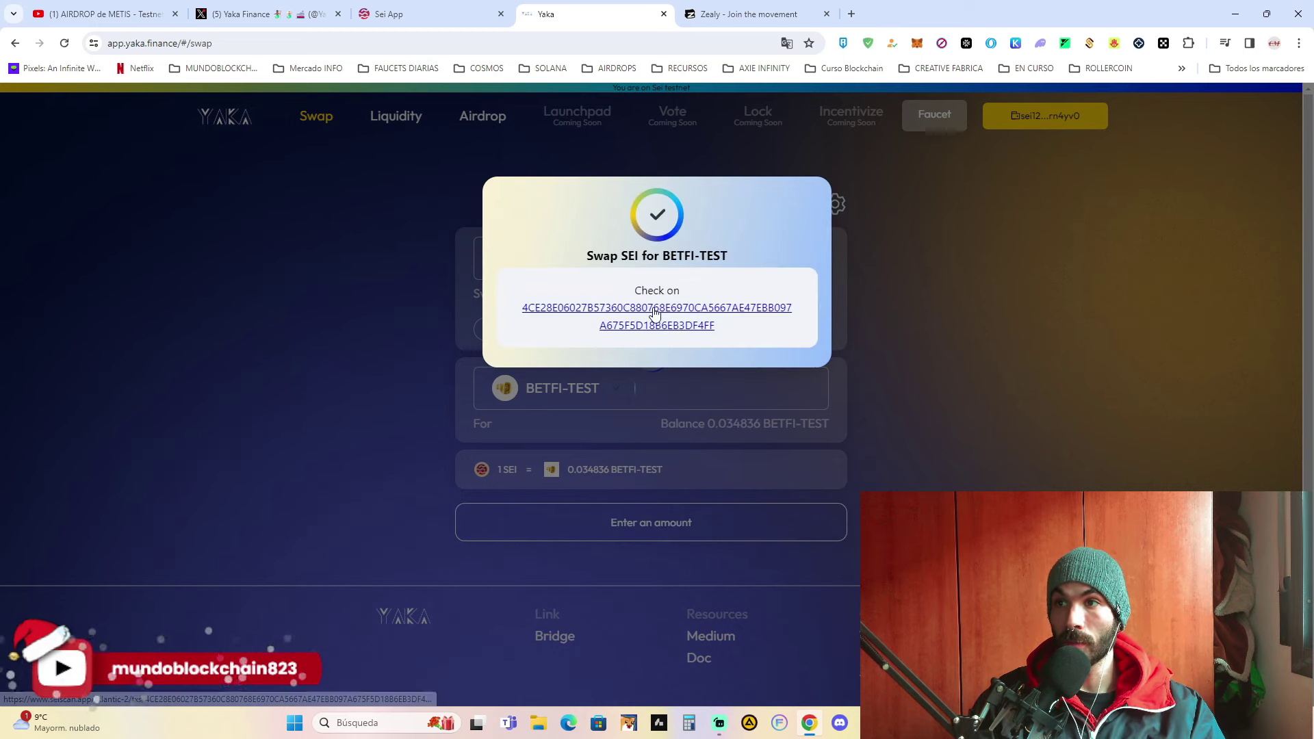
Step: Close the swap confirmation and check the BETFI-TEST balance and the tokens available for swapping
click(1026, 386)
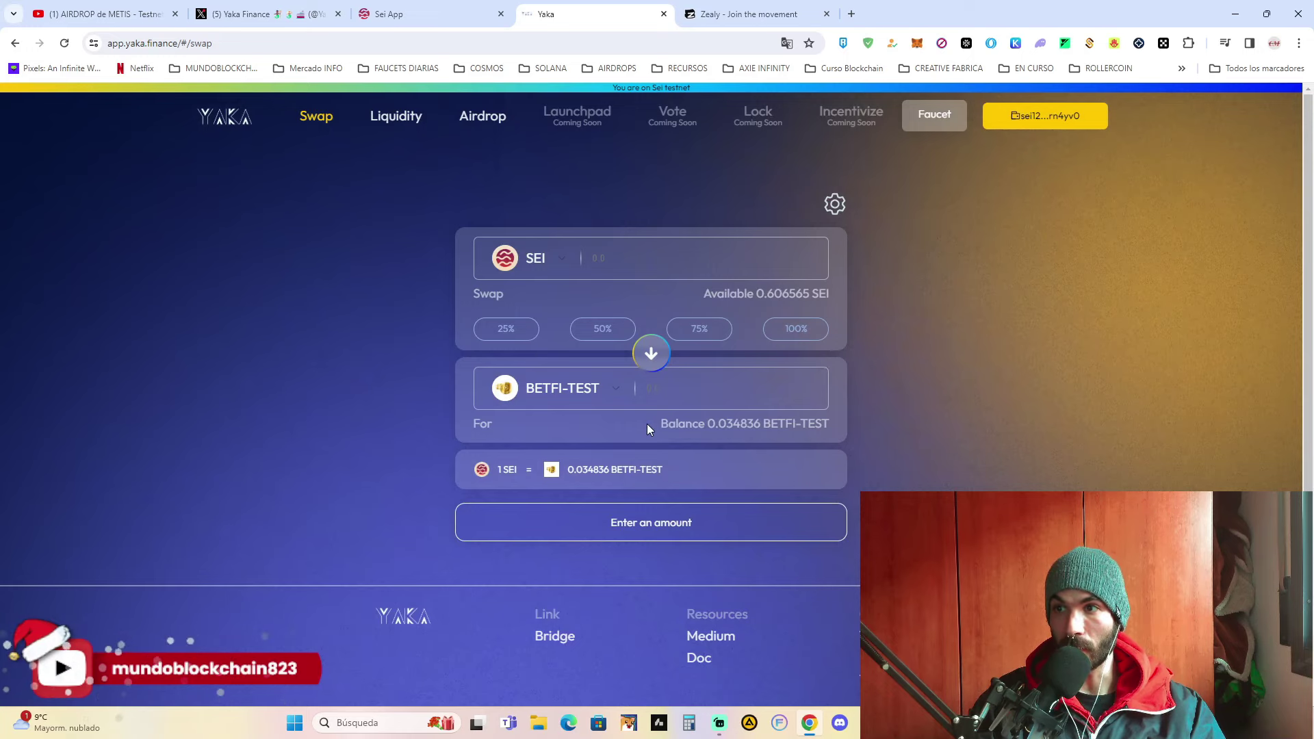
drag(647, 425, 823, 418)
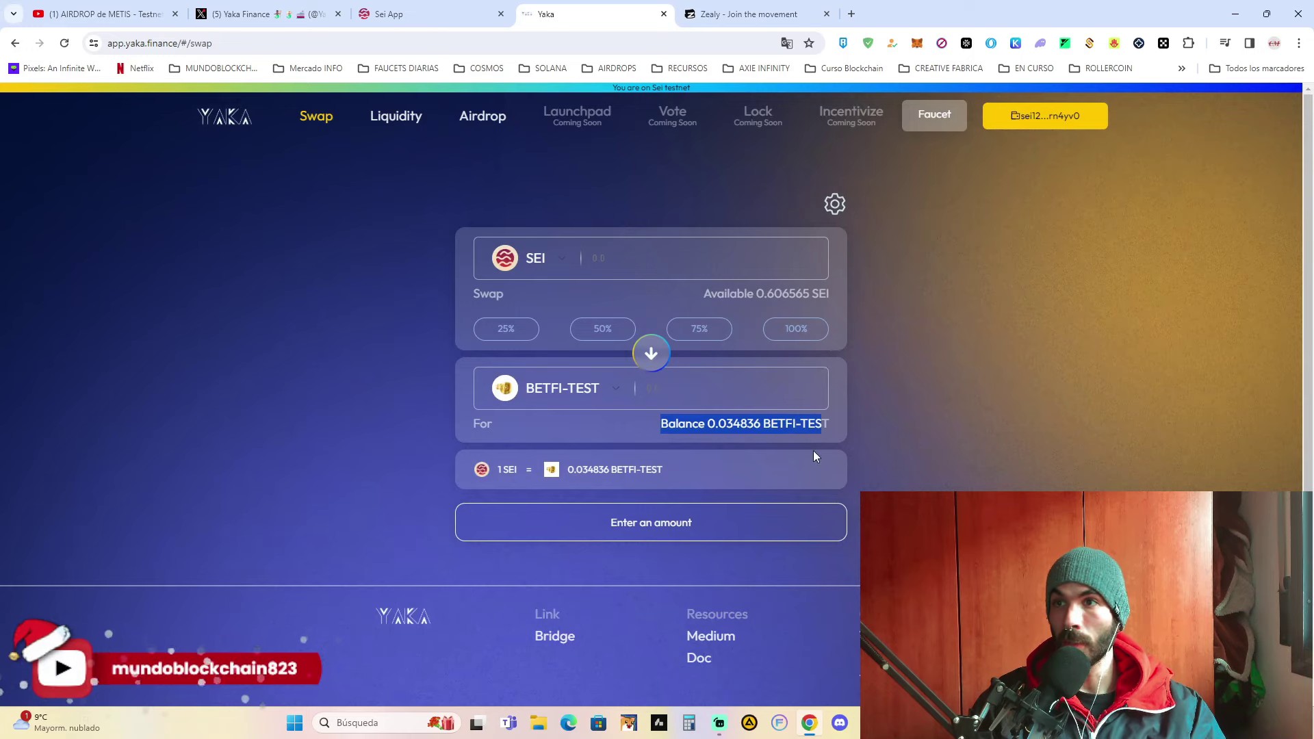
click(618, 388)
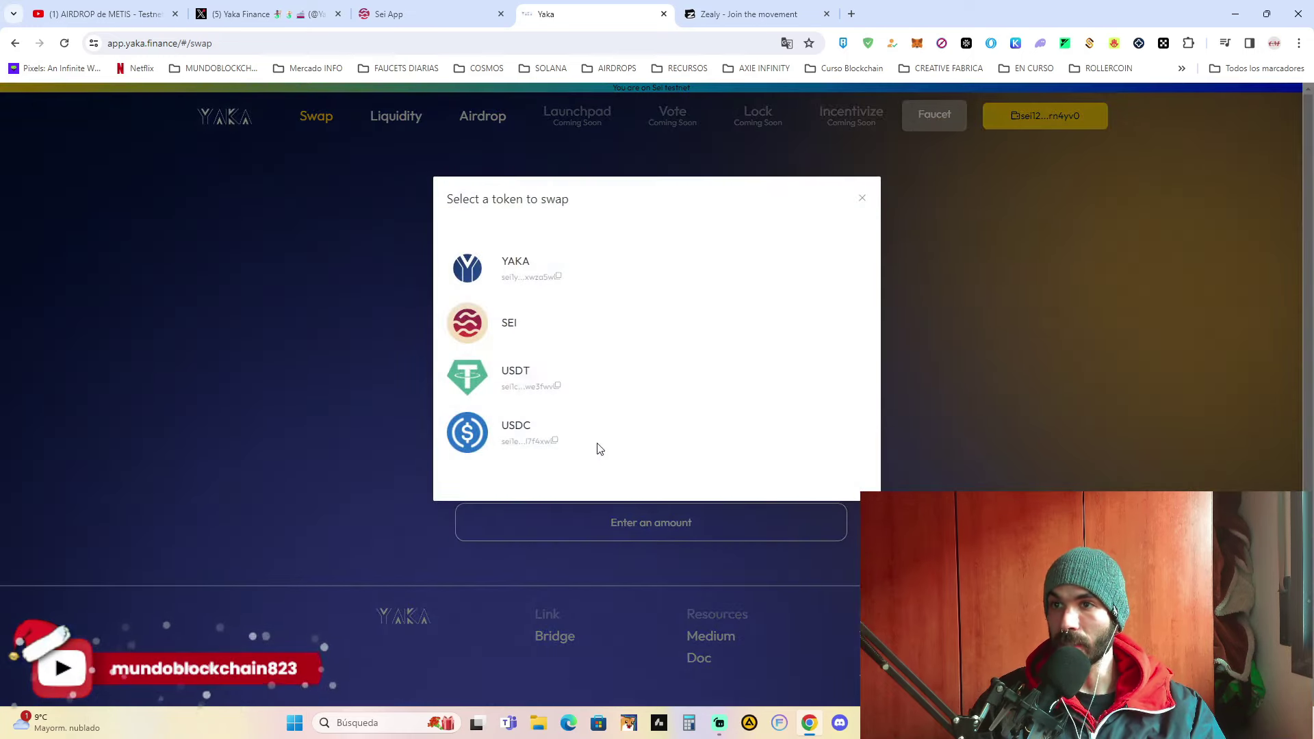
click(403, 330)
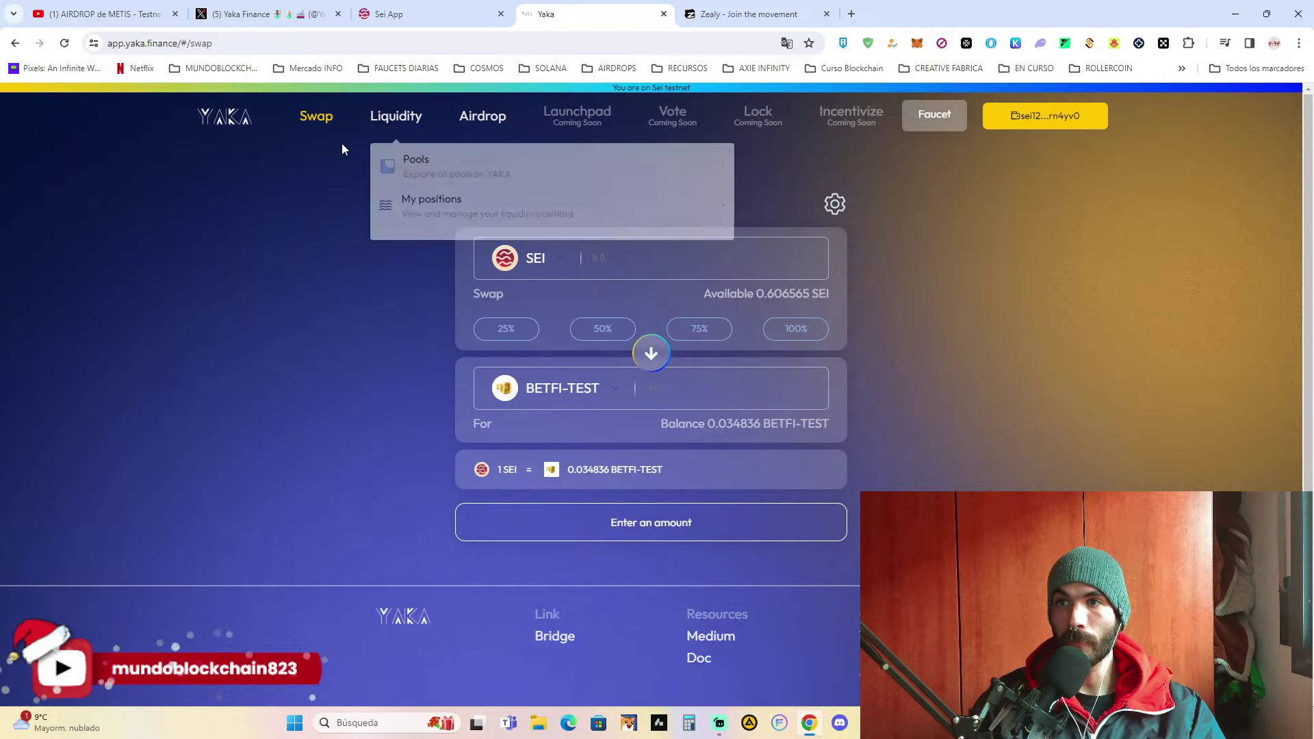
Step: Open the SEI/BETFI-TEST volatile pool's deposit form and fill in the maximum BETFI-TEST balance of 0.034836 with 0.994 SEI
mouse_move(399, 115)
click(419, 171)
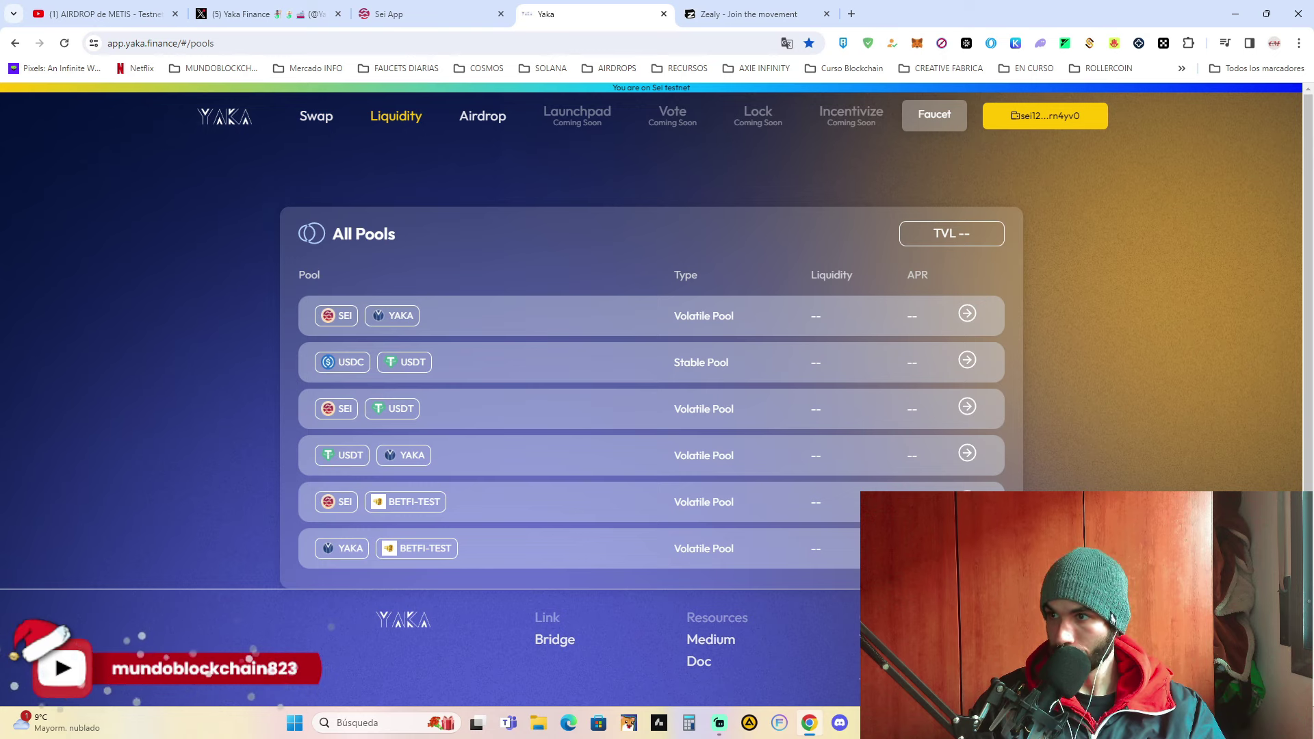
click(716, 505)
click(967, 499)
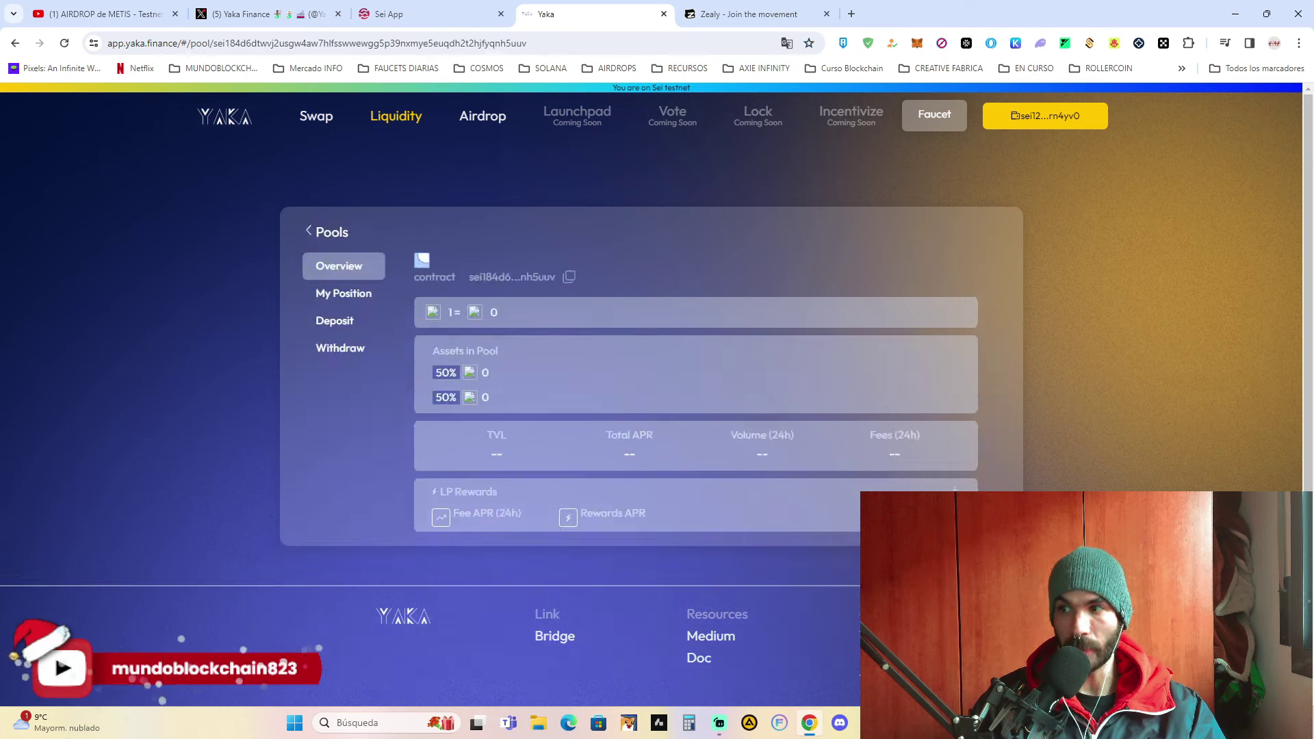
click(344, 323)
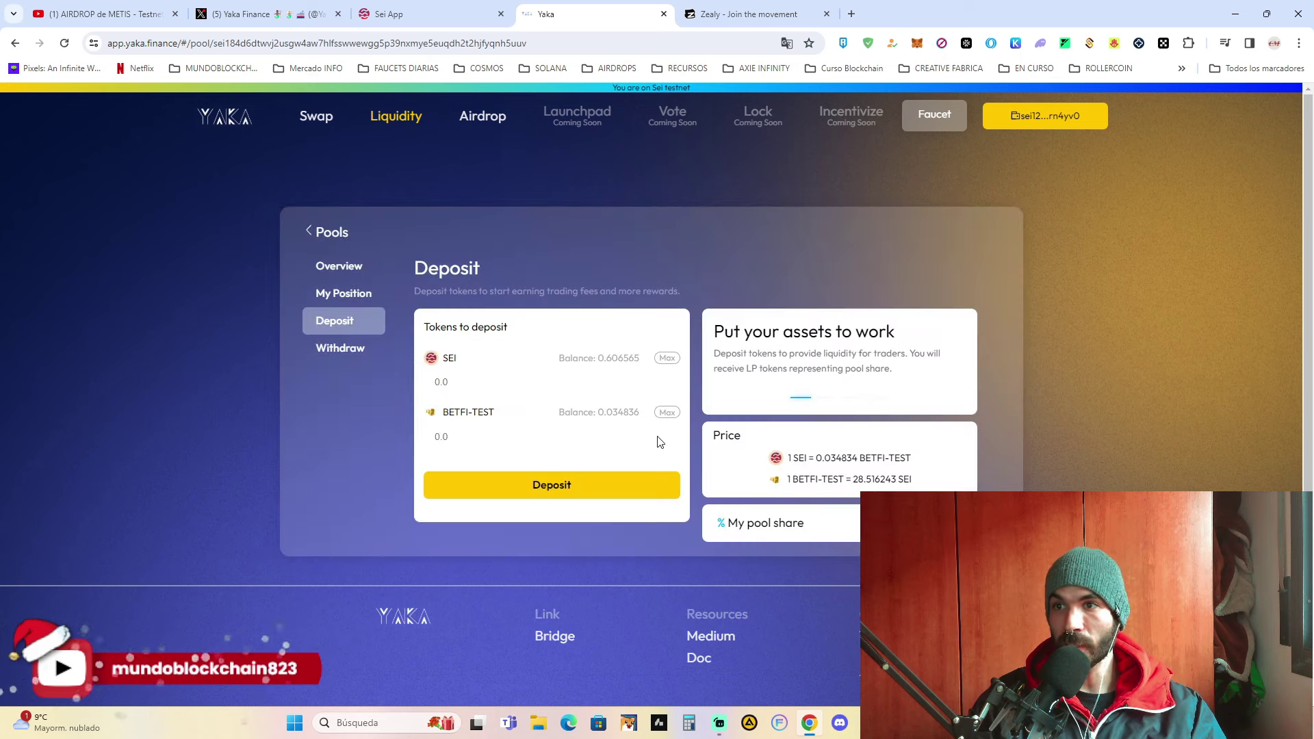
click(667, 413)
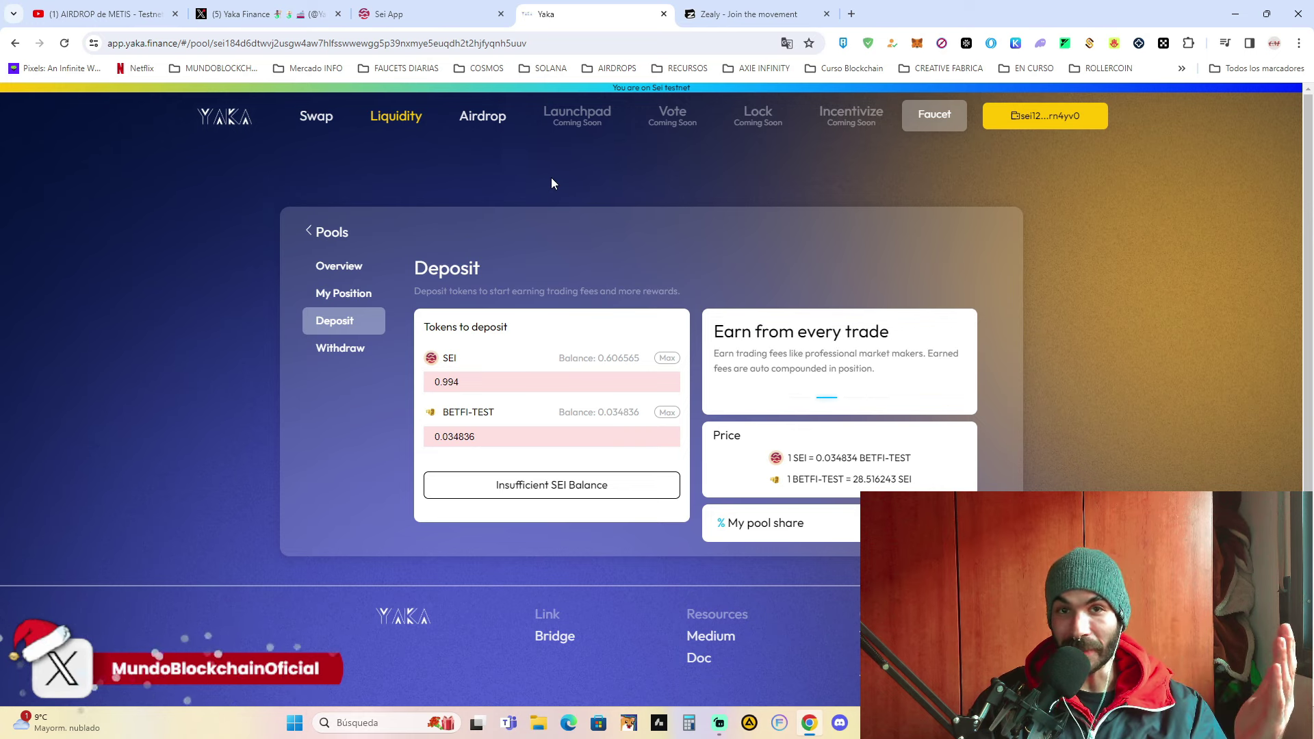
Step: Switch to Zealy and review Yaka Finance's quest board, from the Twitter tasks through the Medium tasks
click(760, 8)
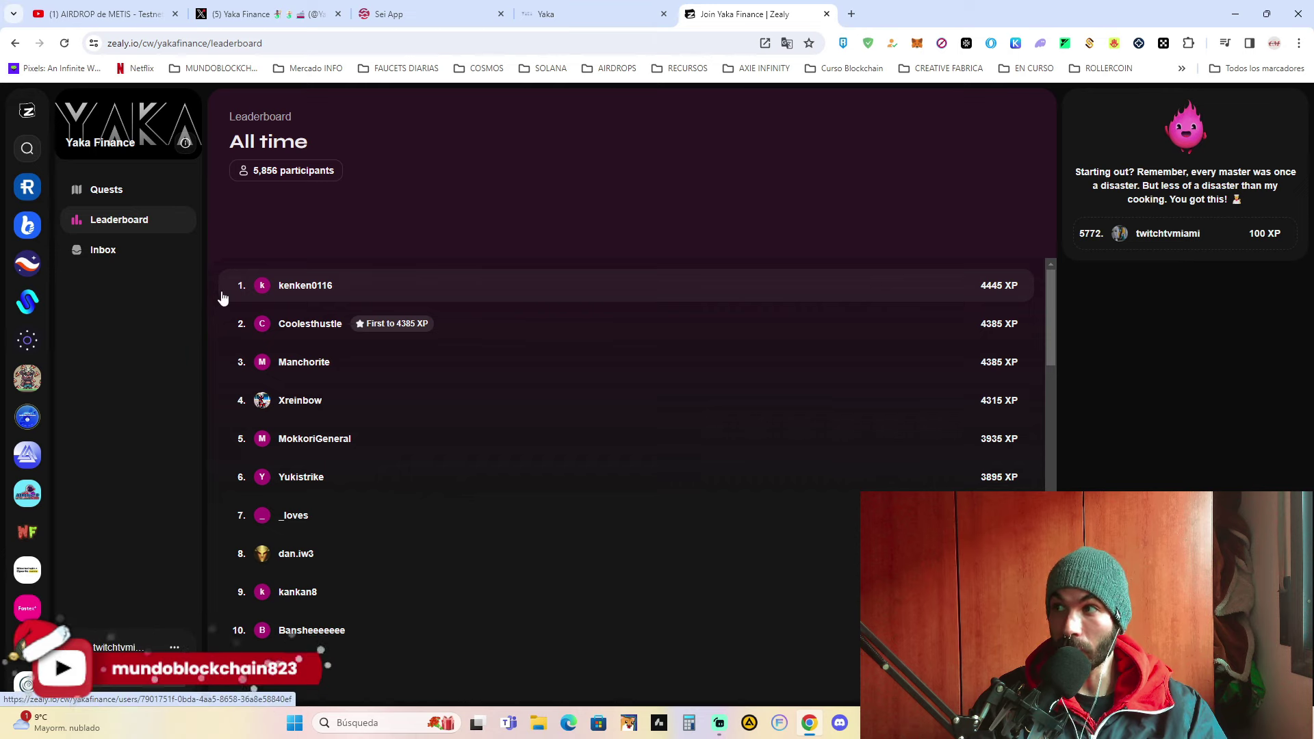
click(107, 192)
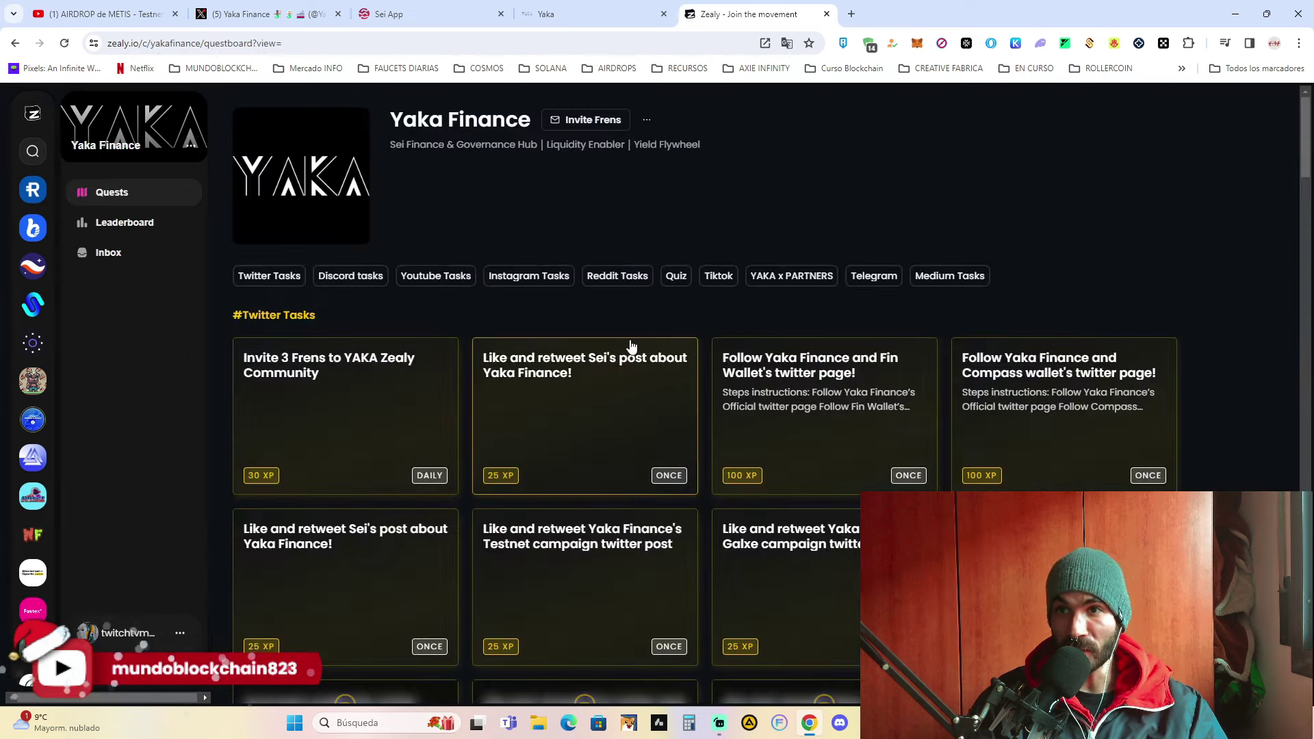
scroll(608, 443, down, 6)
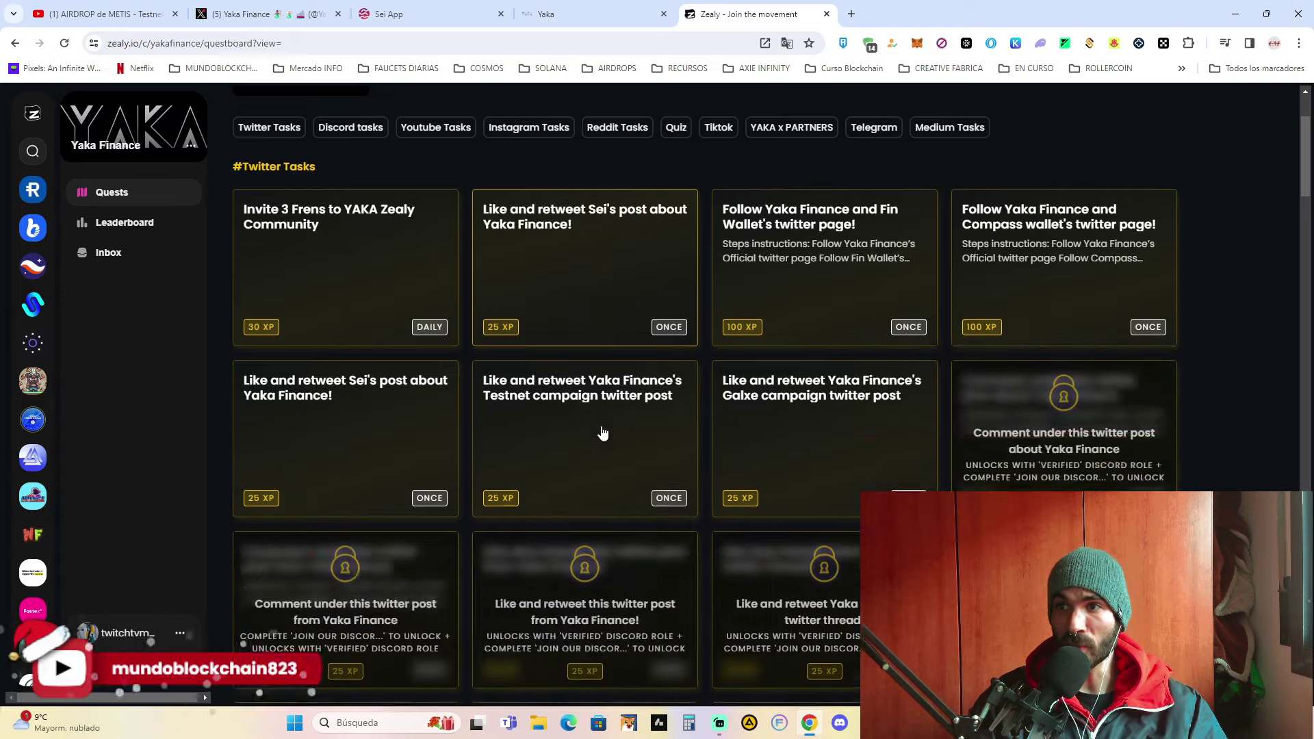
scroll(605, 438, up, 5)
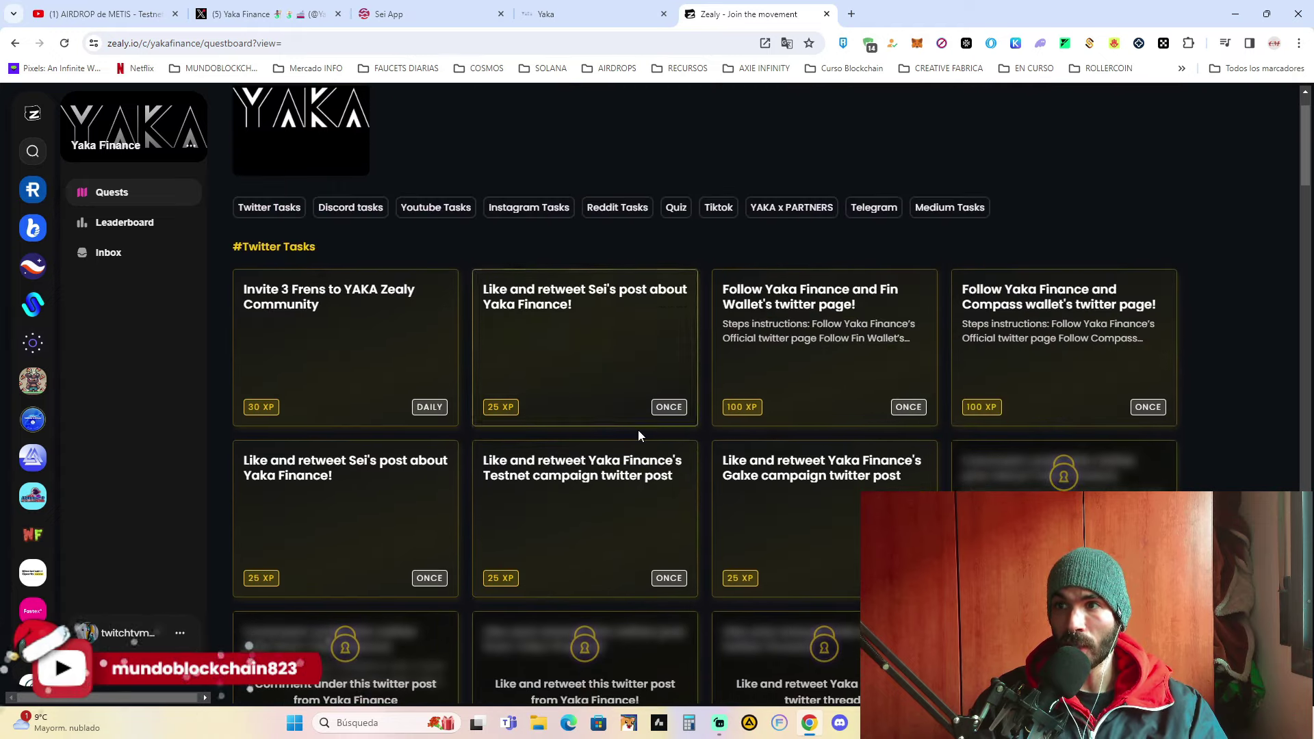
scroll(638, 430, down, 10)
scroll(625, 435, down, 5)
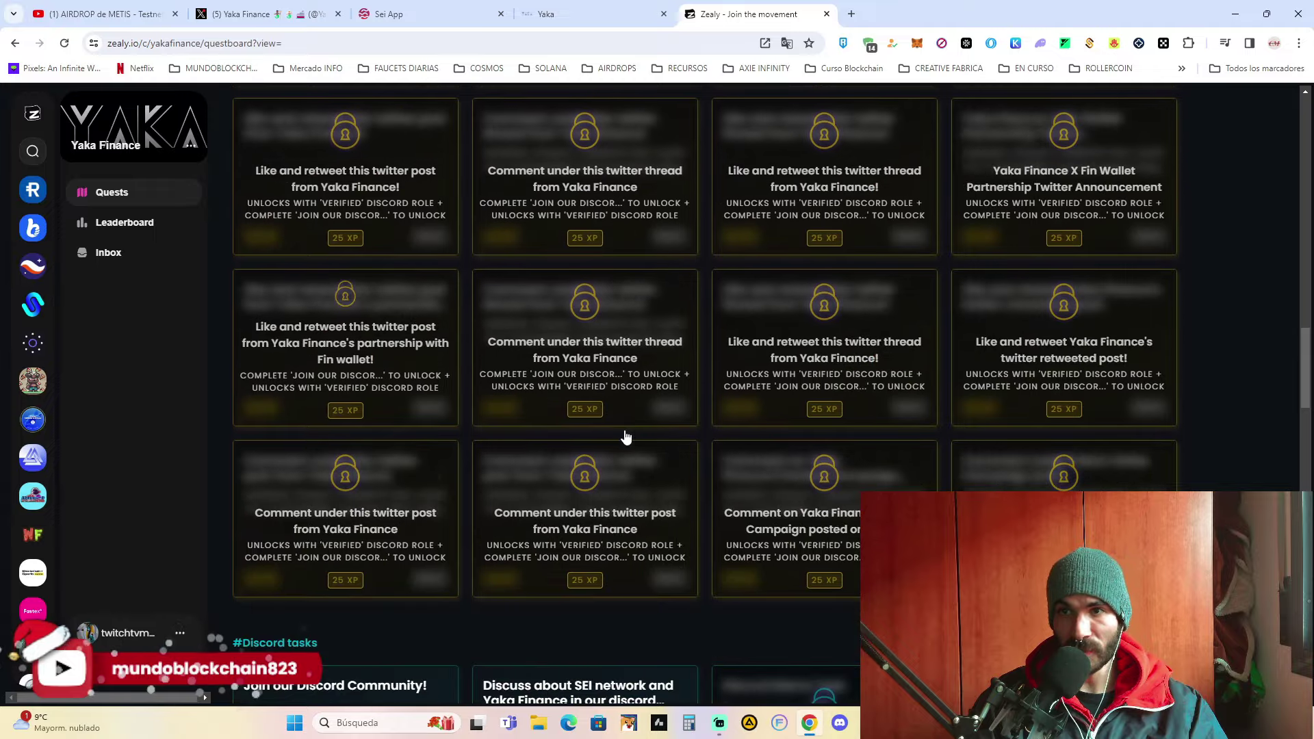
scroll(625, 435, down, 8)
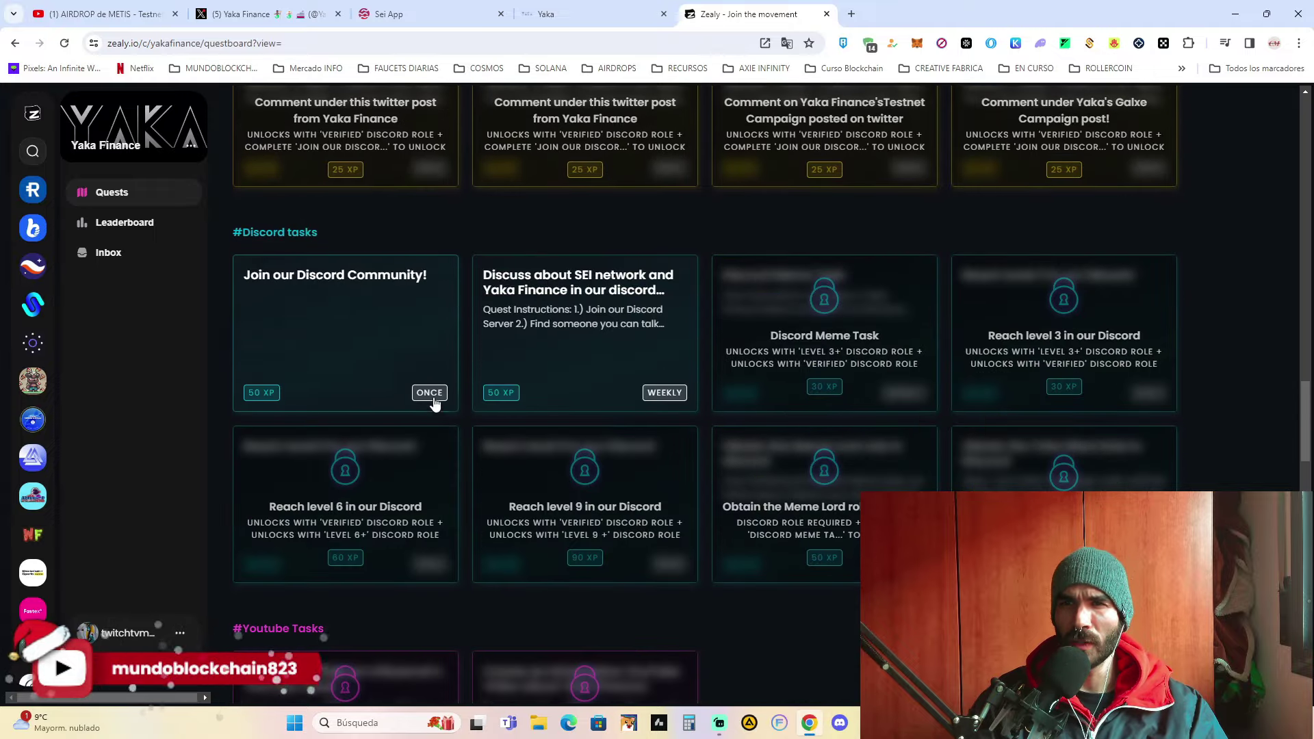
scroll(397, 400, down, 8)
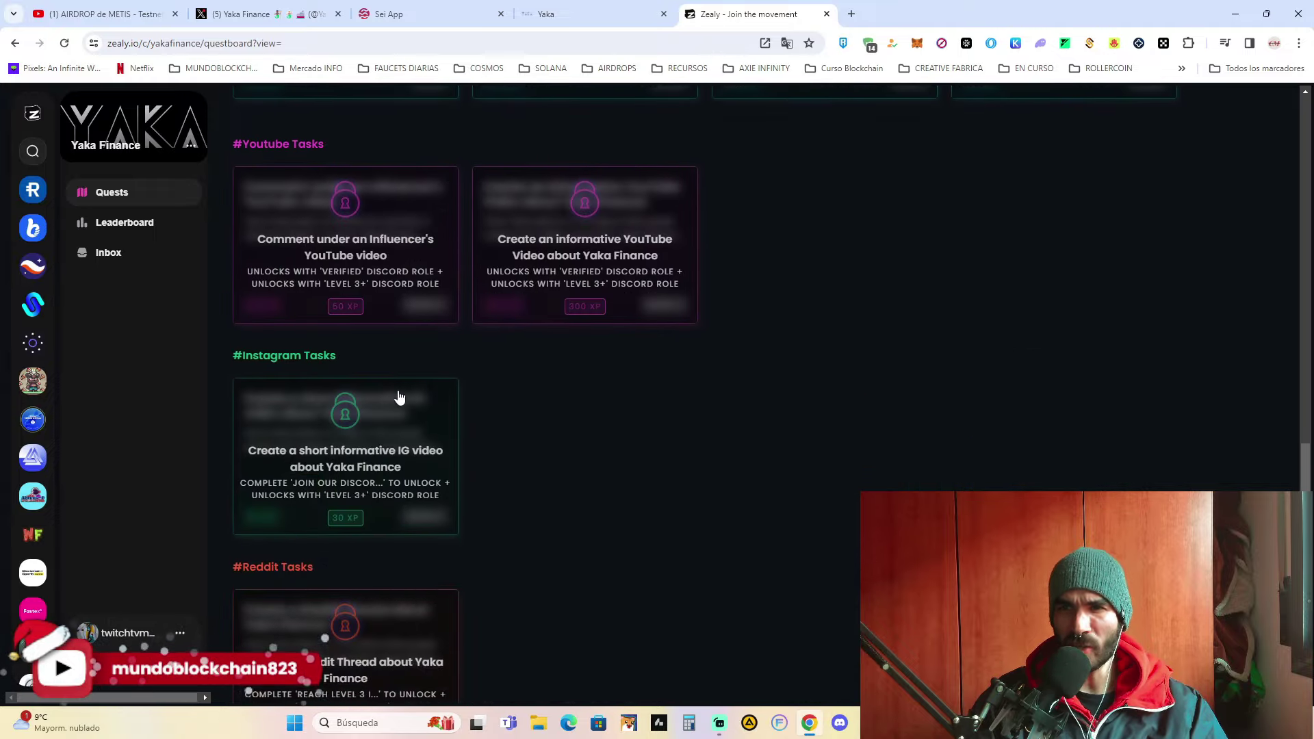
scroll(395, 411, down, 4)
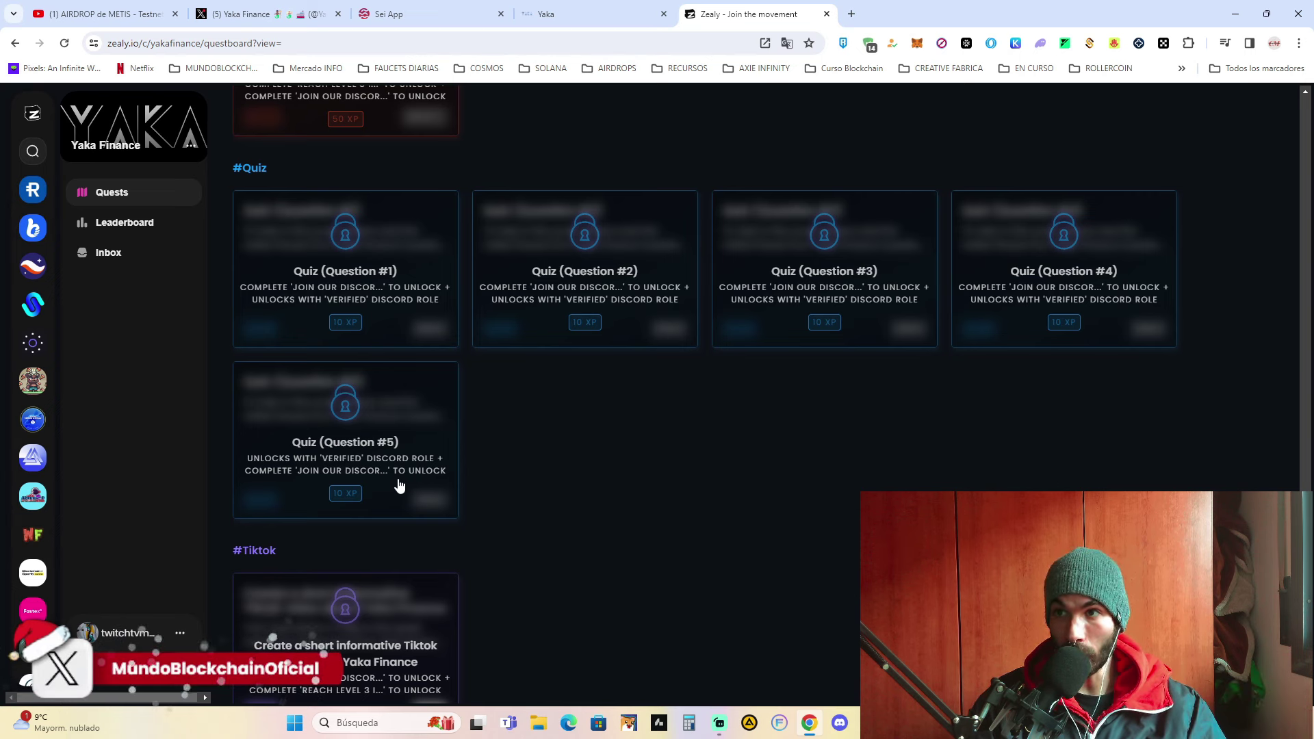
scroll(400, 485, down, 4)
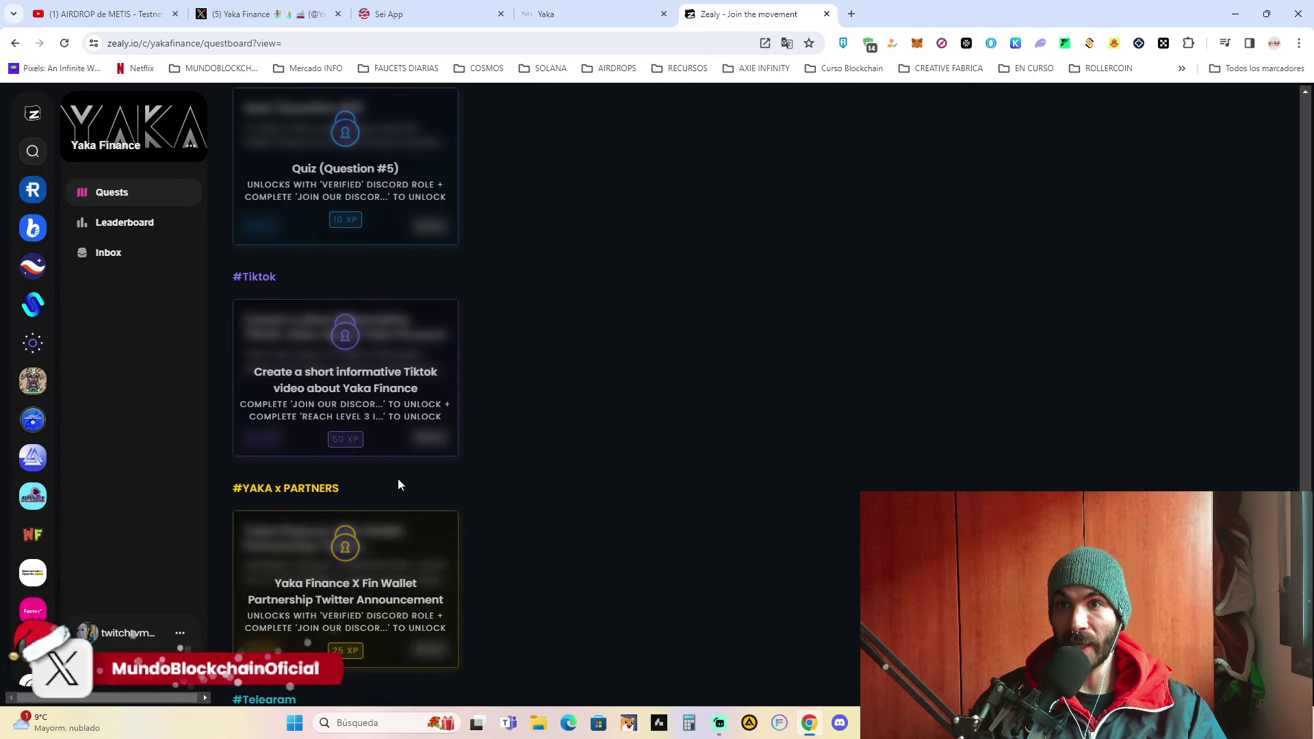
scroll(400, 486, down, 2)
scroll(400, 486, down, 1)
scroll(400, 485, down, 3)
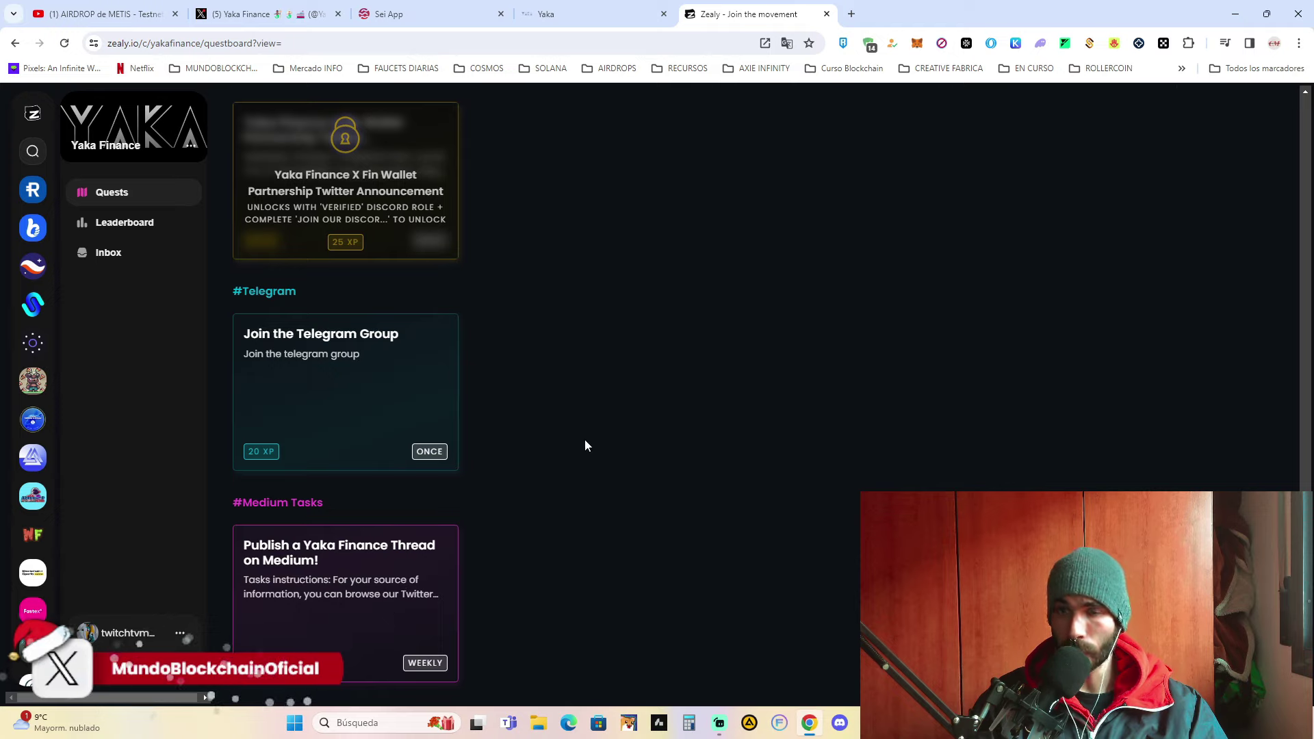
scroll(584, 438, up, 15)
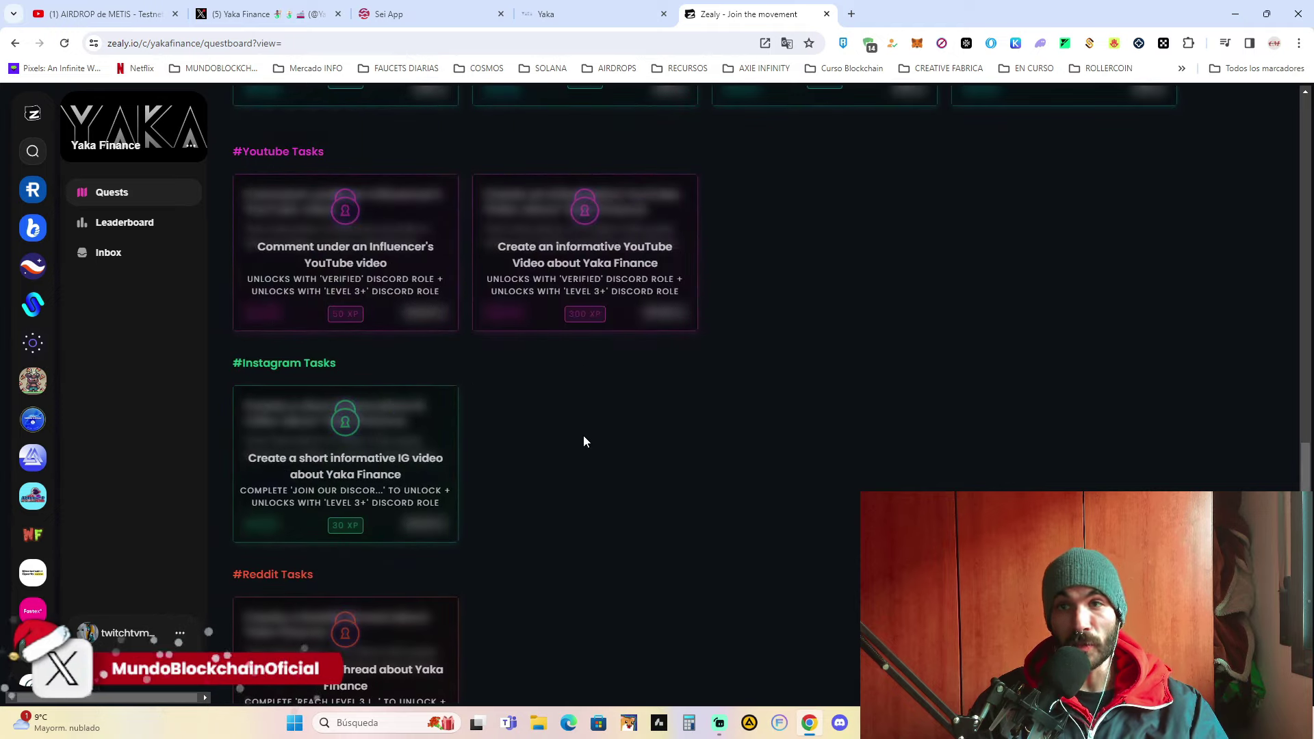
scroll(584, 435, up, 8)
scroll(585, 442, up, 15)
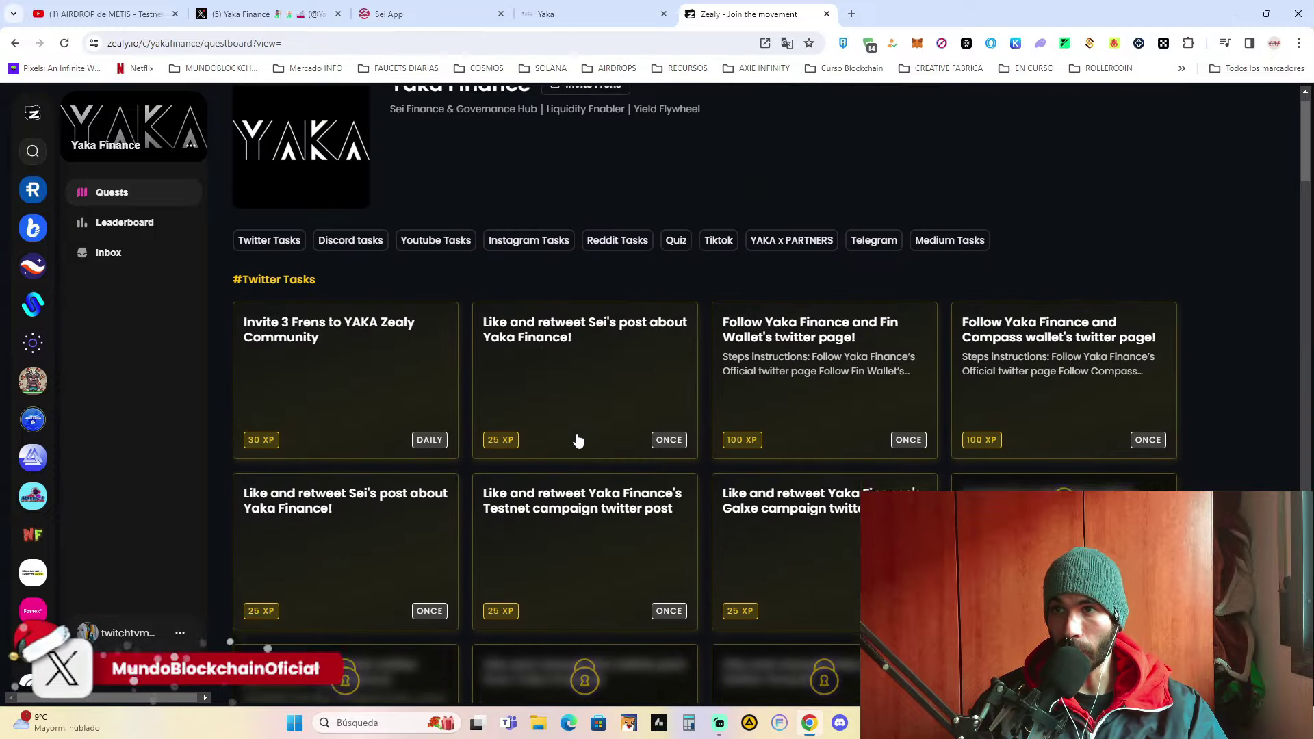
scroll(579, 440, down, 1)
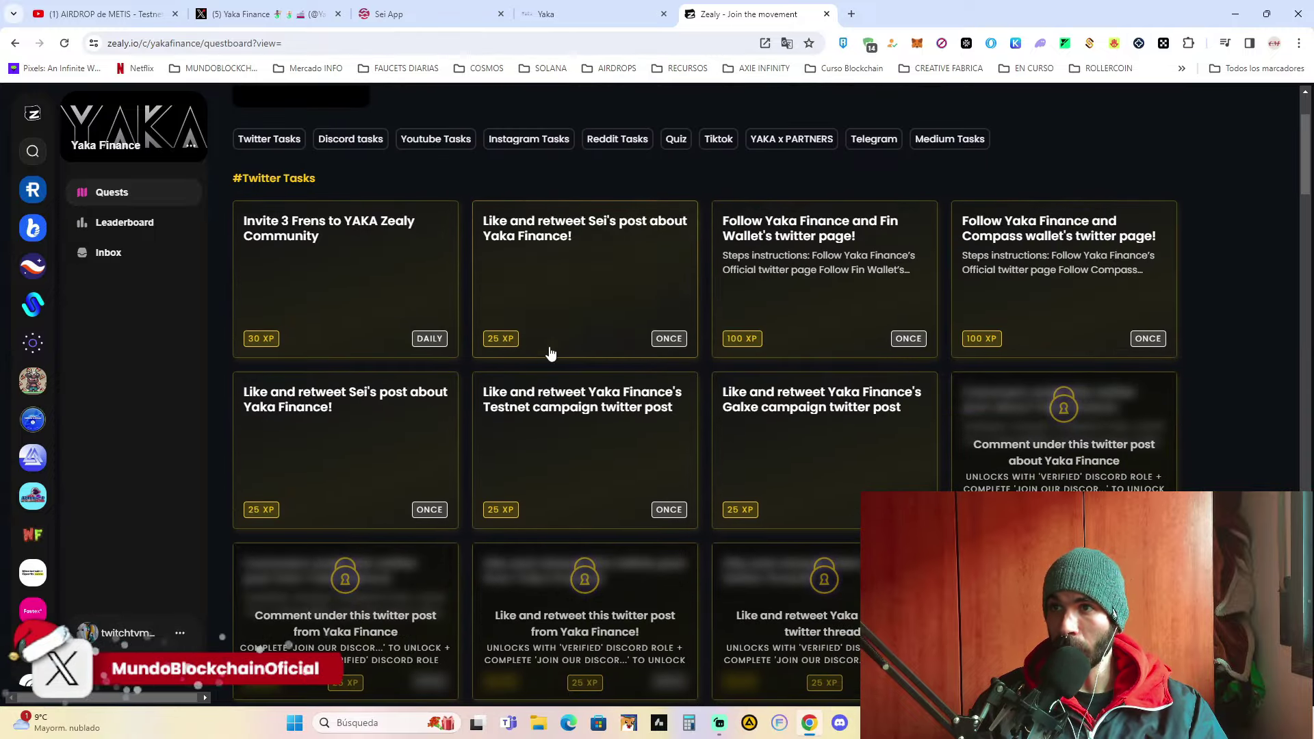
Step: Open the 25 XP quest "Like and retweet Sei's post about Yaka Finance!" and launch its retweet and like actions on X
click(566, 308)
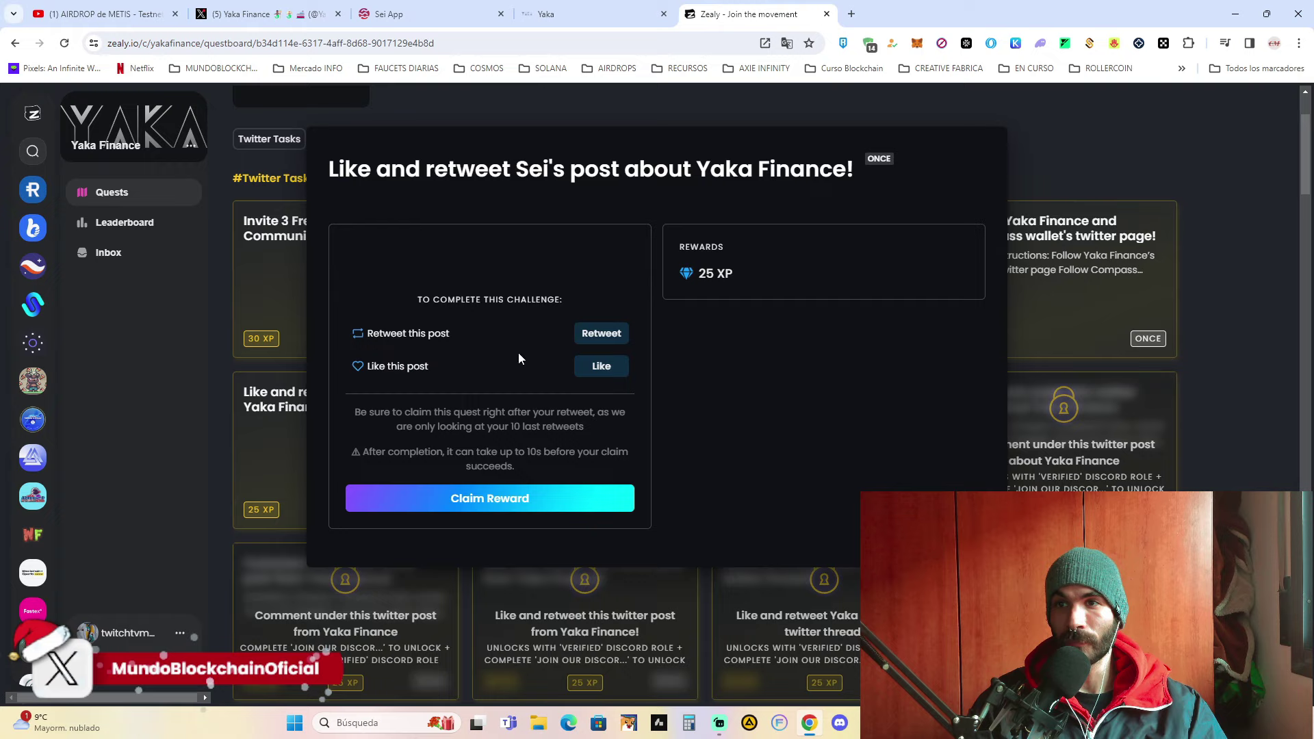
click(601, 334)
click(606, 370)
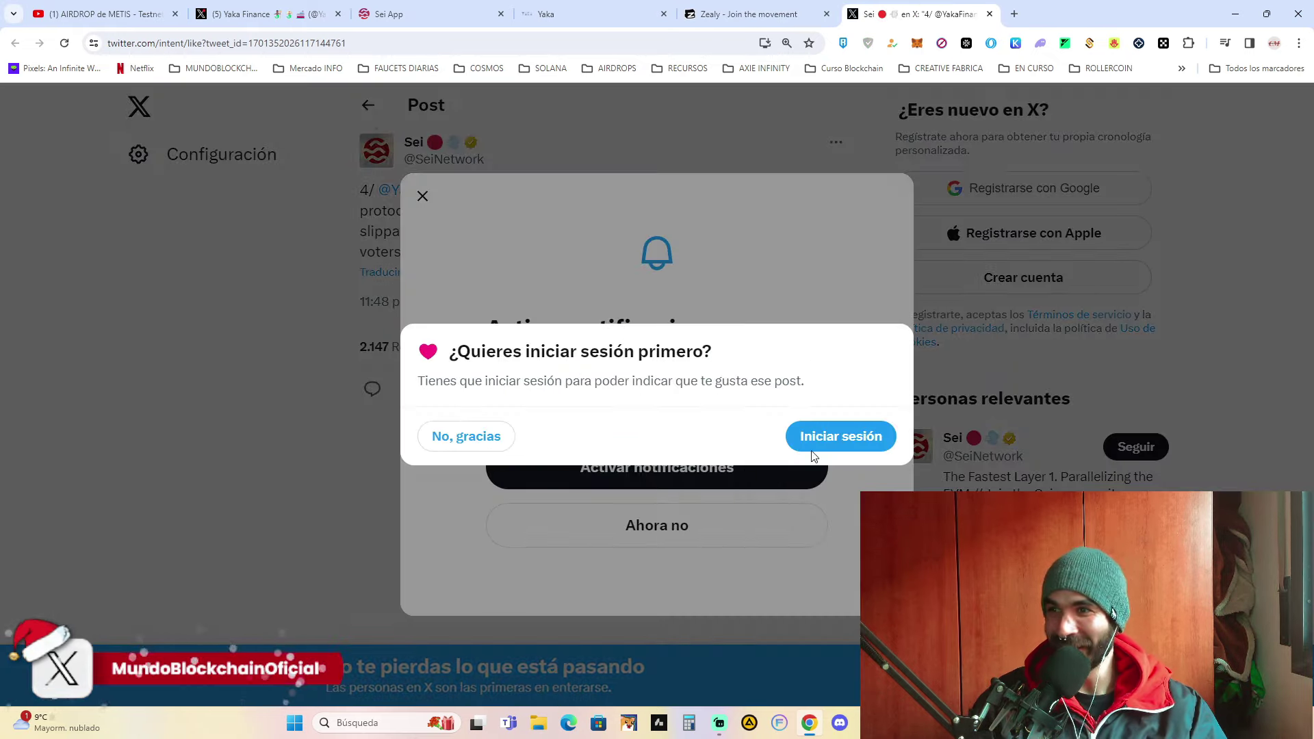
Step: Sign in to X with the saved username and account password
click(814, 438)
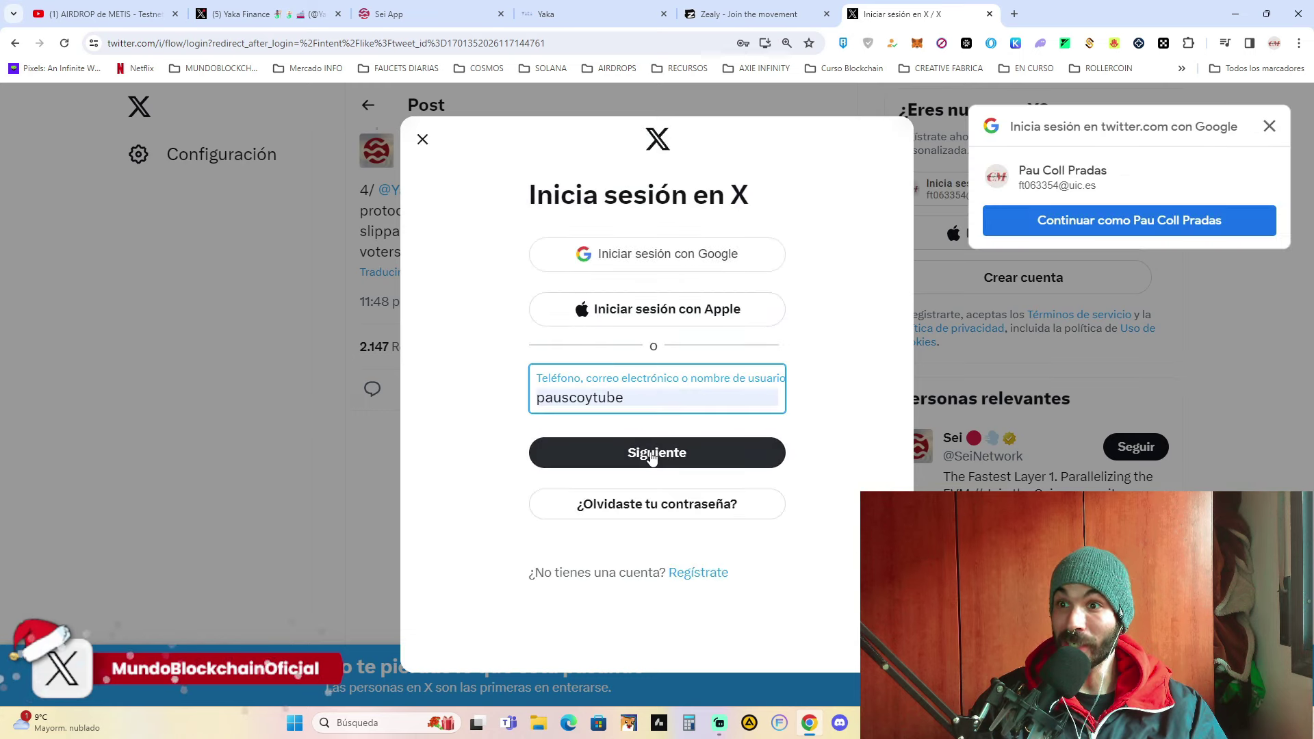
click(652, 458)
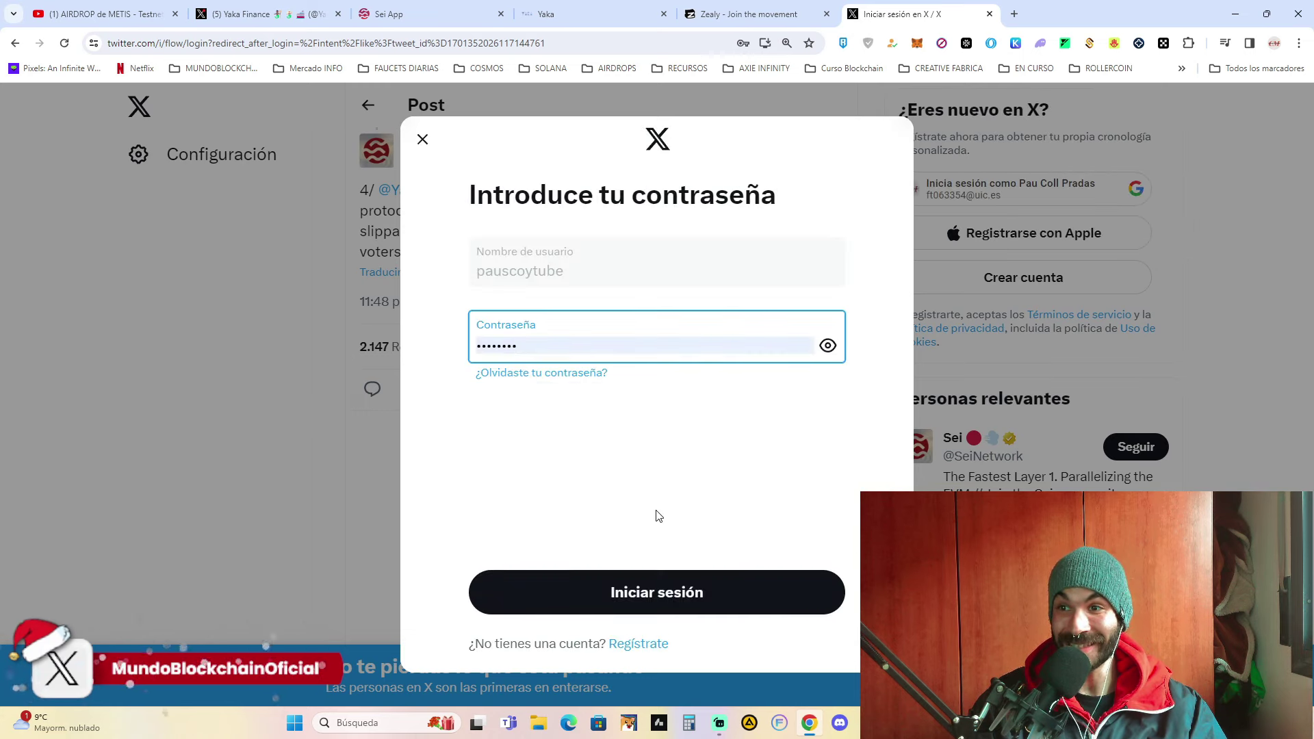
click(672, 593)
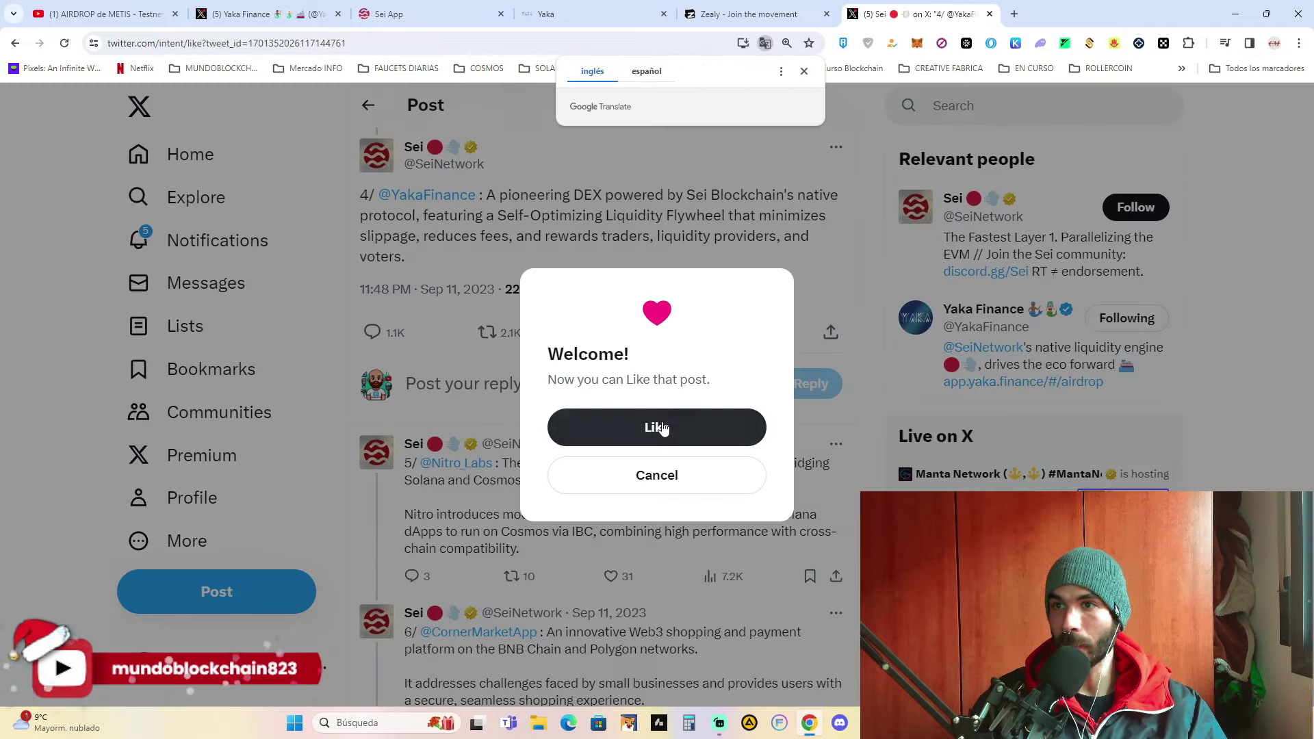
Step: Like and repost Sei's post about Yaka Finance on X
click(657, 428)
click(493, 337)
click(476, 344)
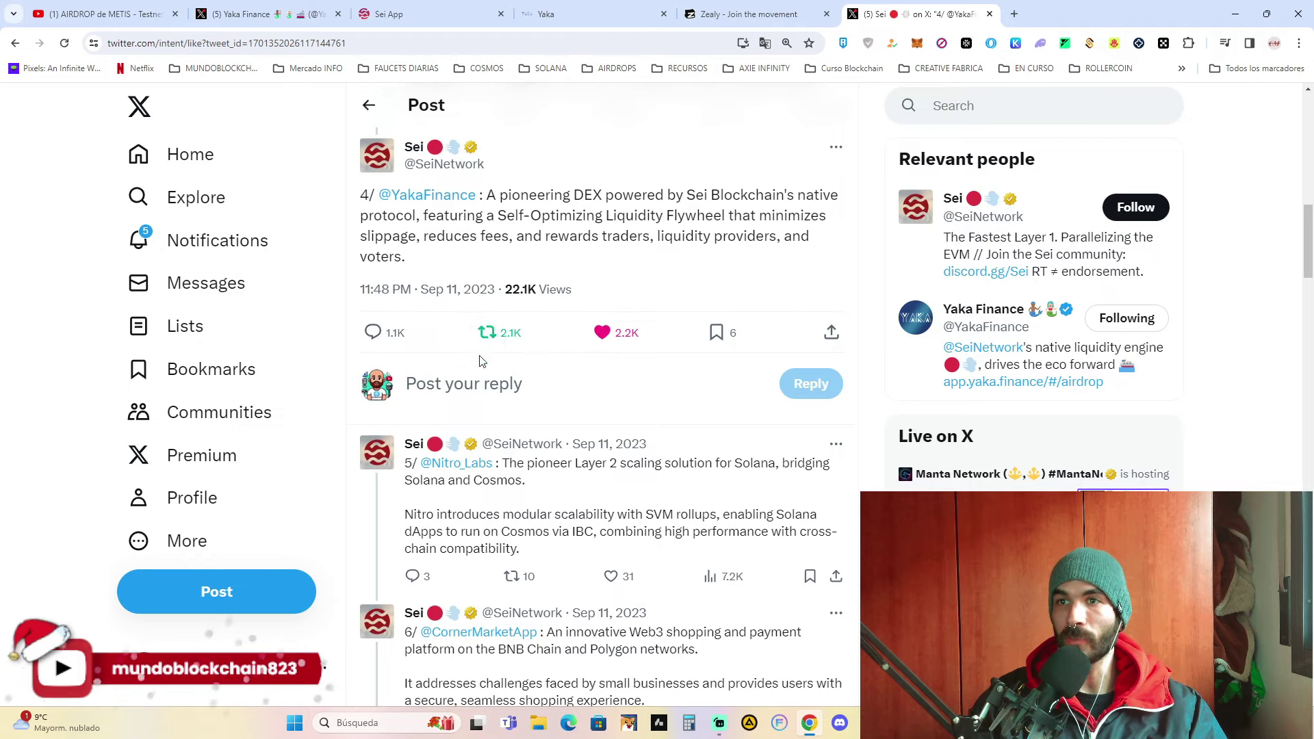
Step: Return to Zealy, claim the 25 XP reward for liking and retweeting Sei's post, and close the quest
click(743, 12)
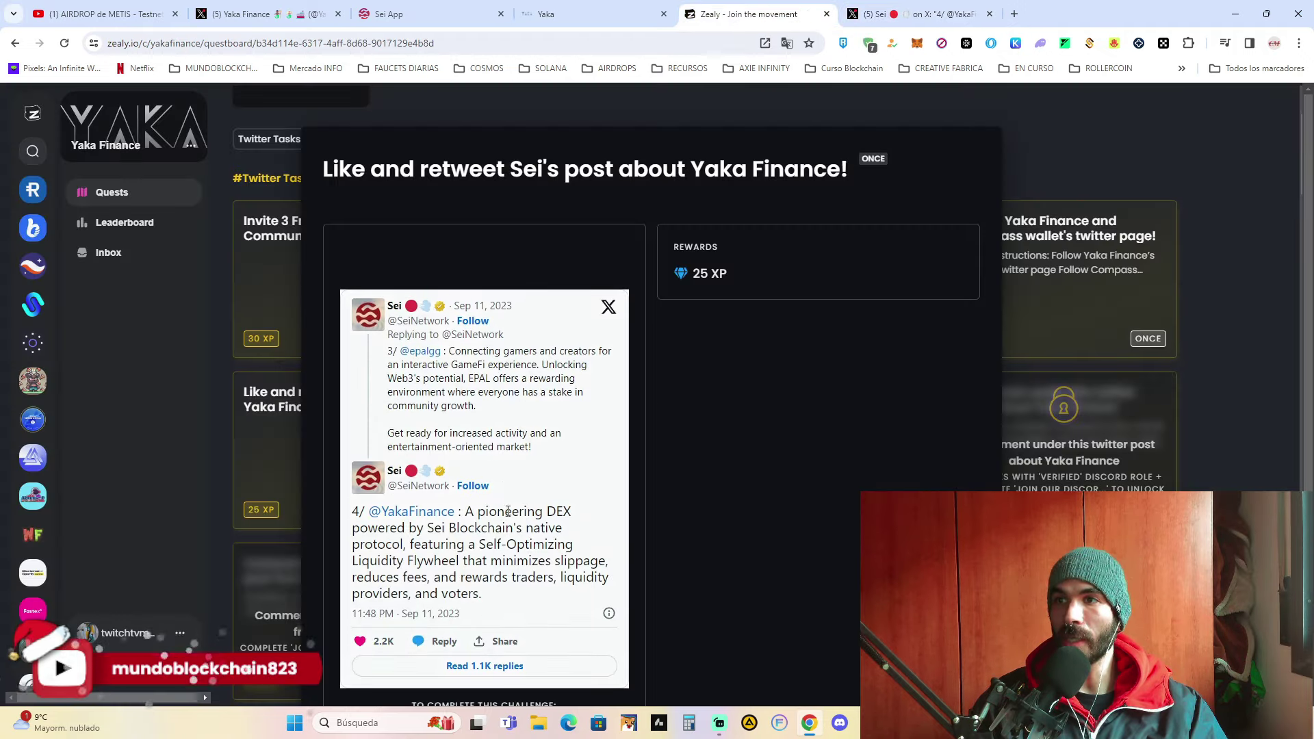
scroll(505, 473, down, 5)
click(513, 585)
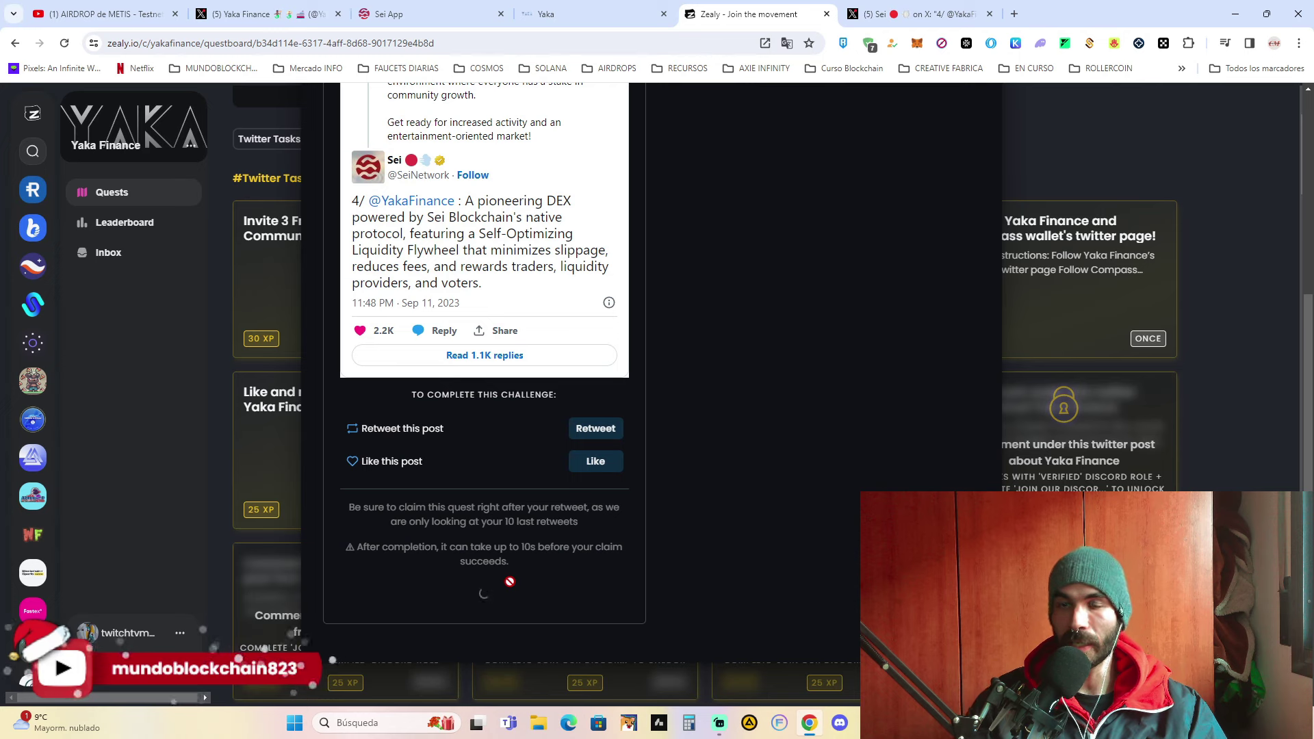
click(830, 504)
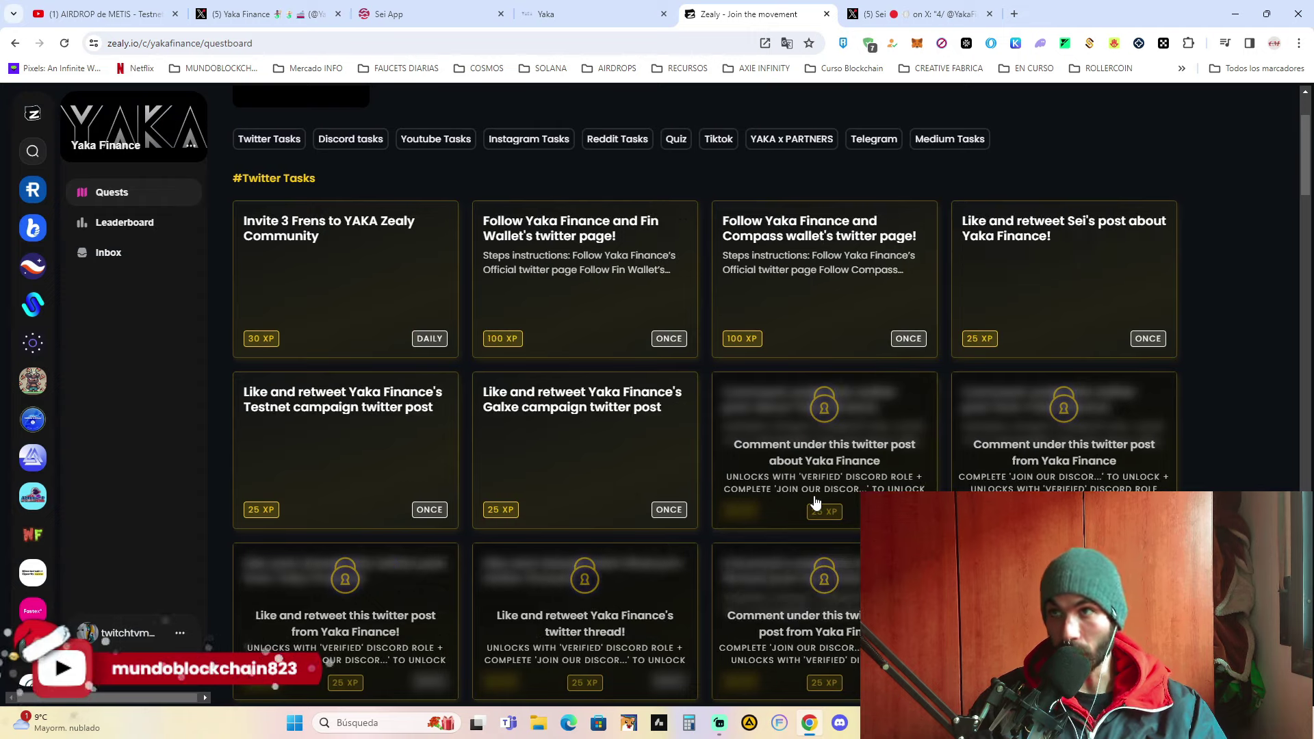
Step: Revisit the Yaka deposit page and the Sei atlantic-2 faucet page, and return to the Zealy quest board
click(651, 14)
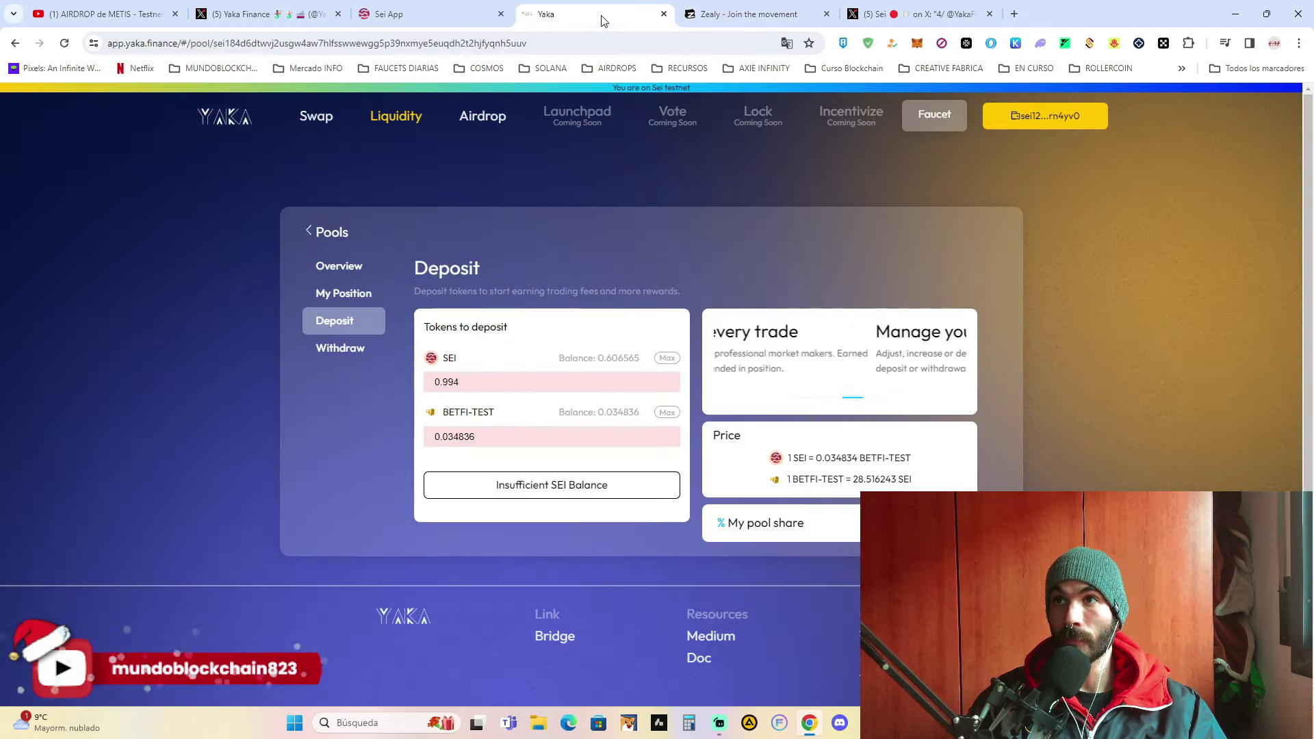
click(380, 17)
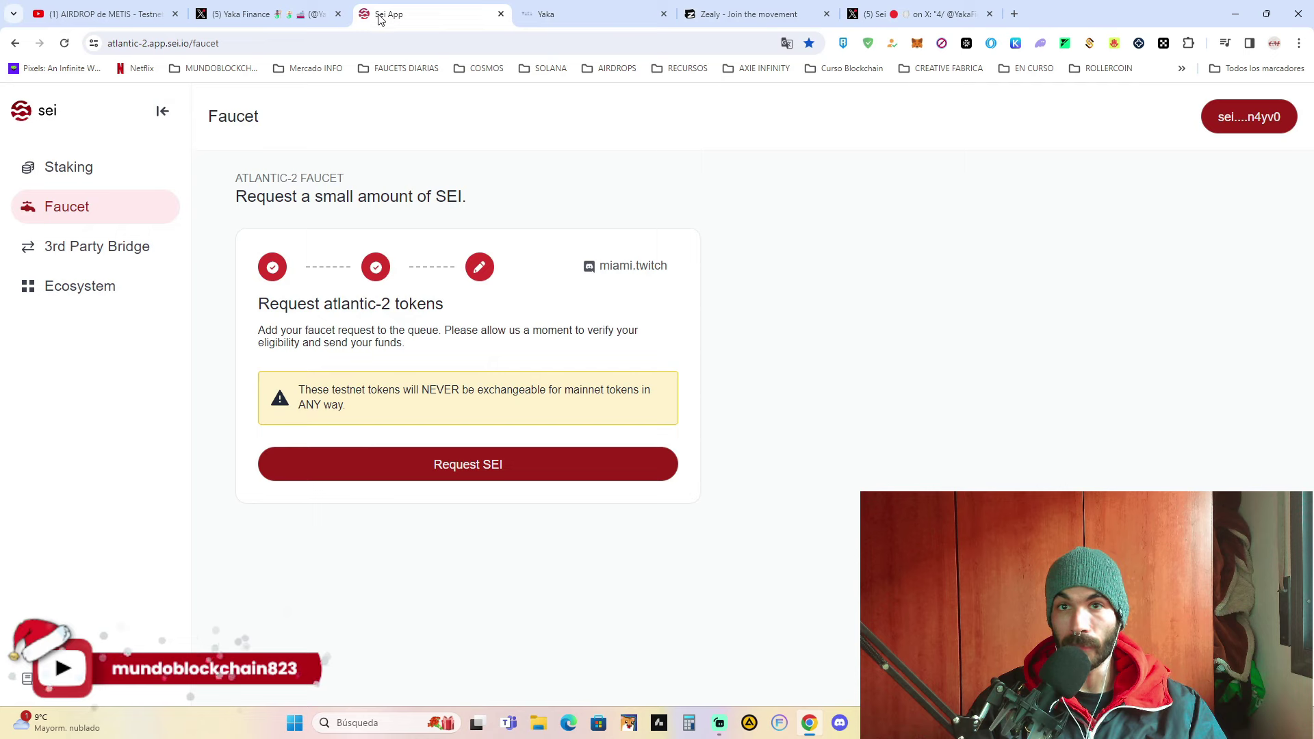
click(574, 14)
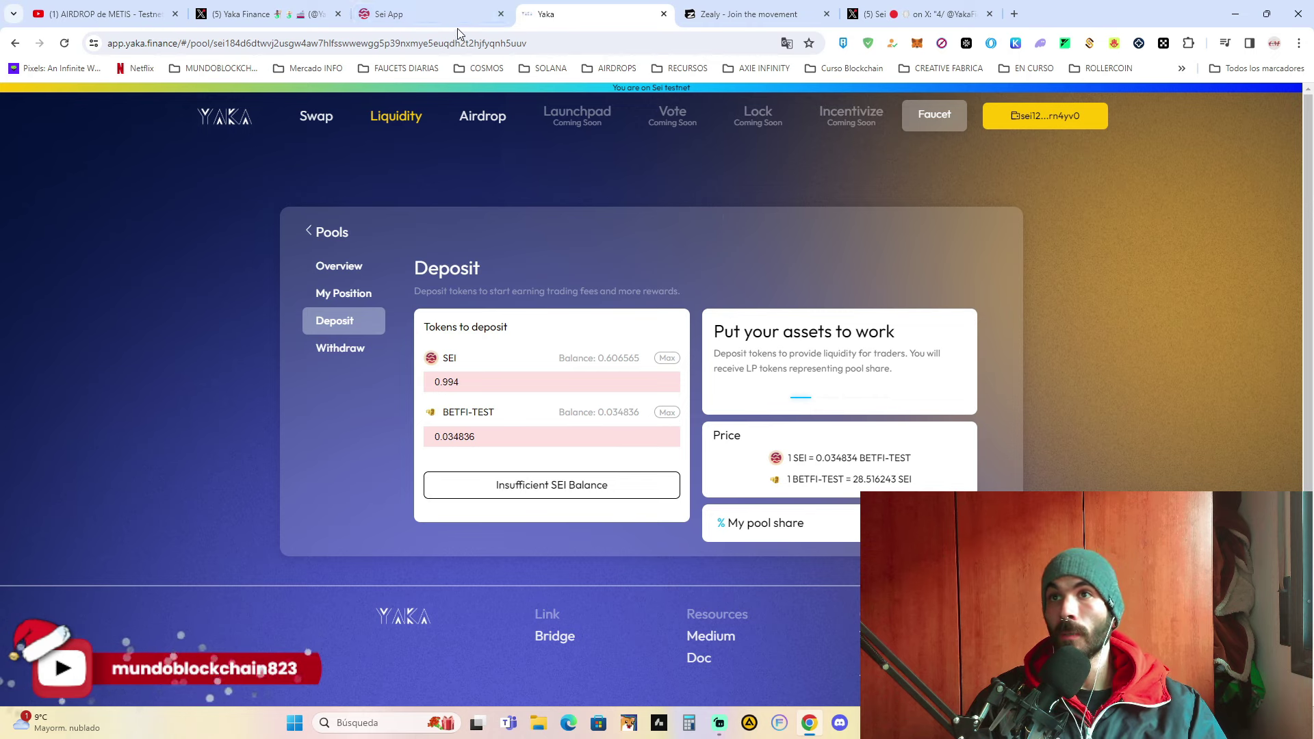
click(424, 21)
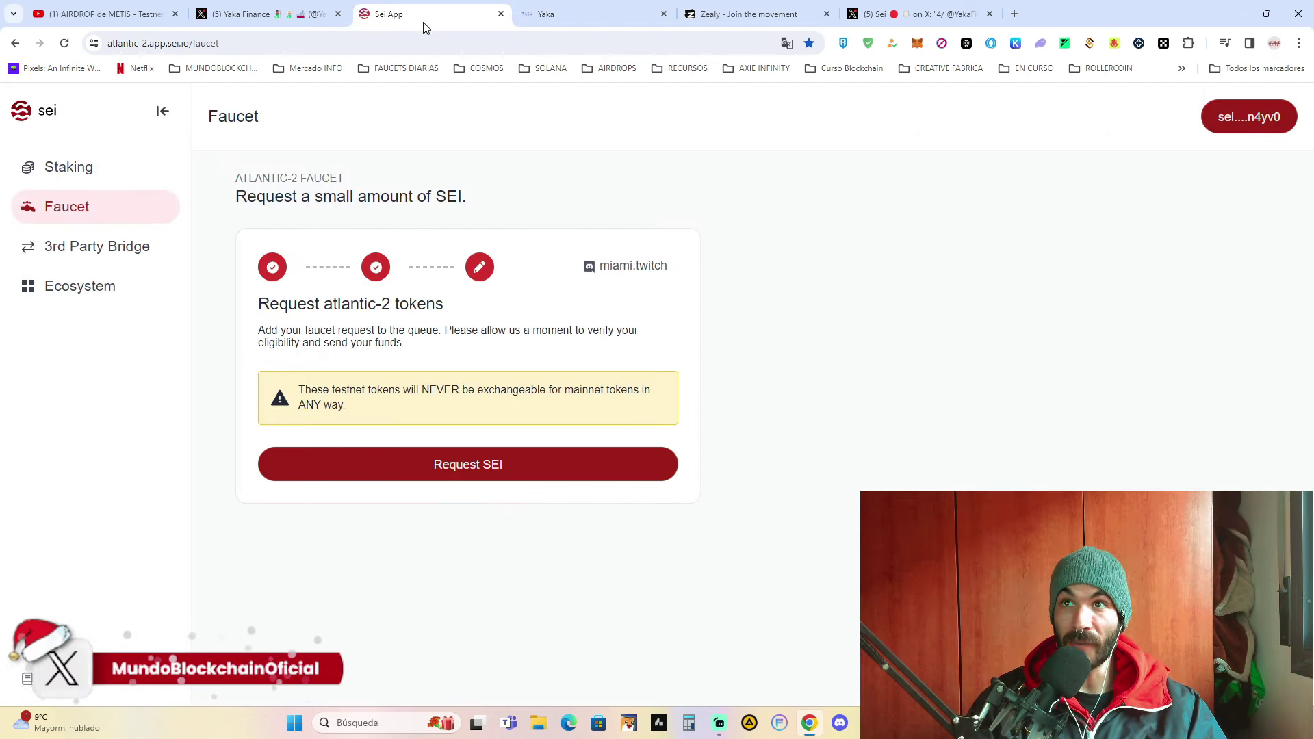
click(560, 24)
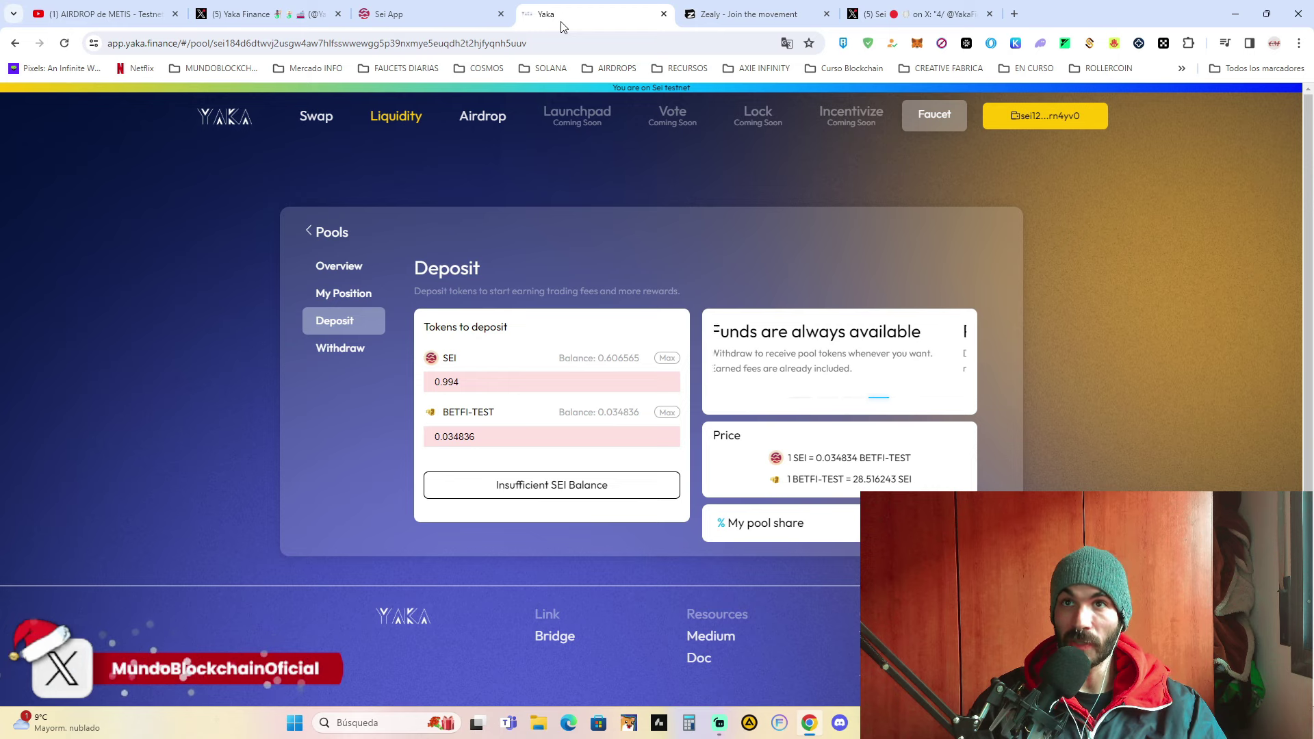
click(720, 25)
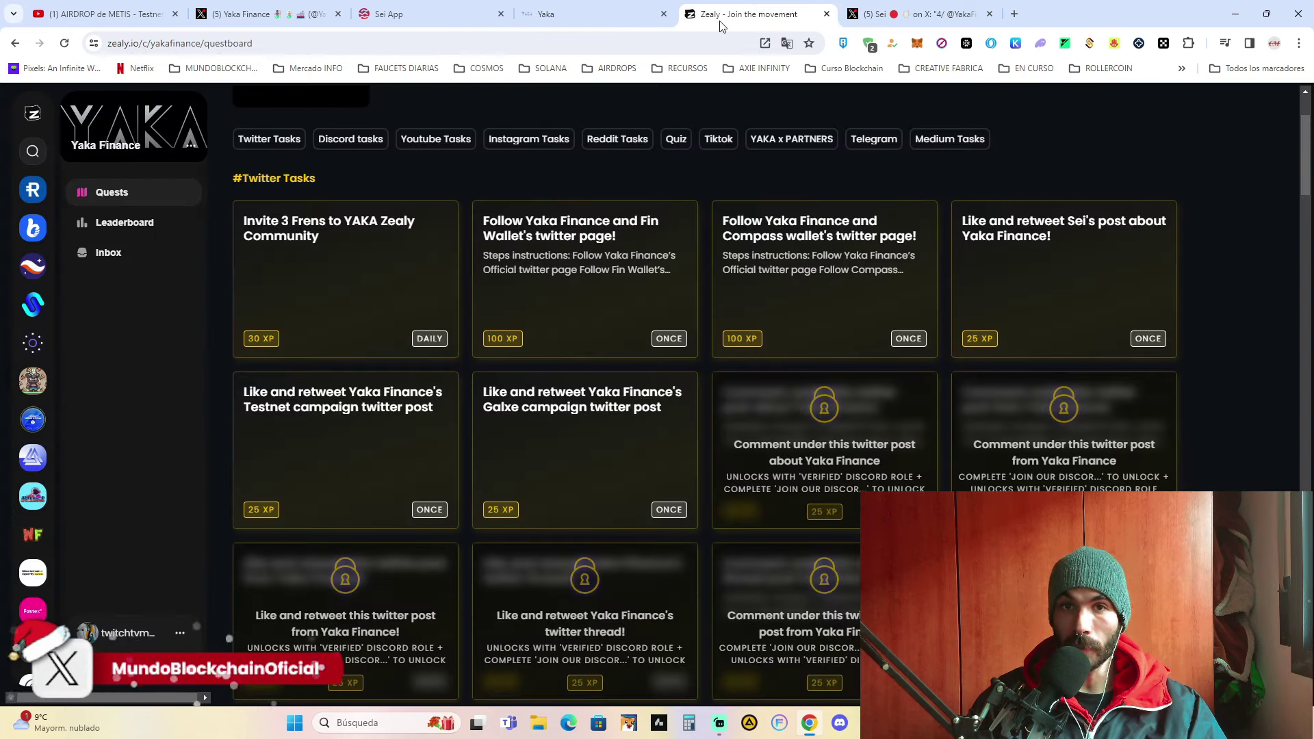